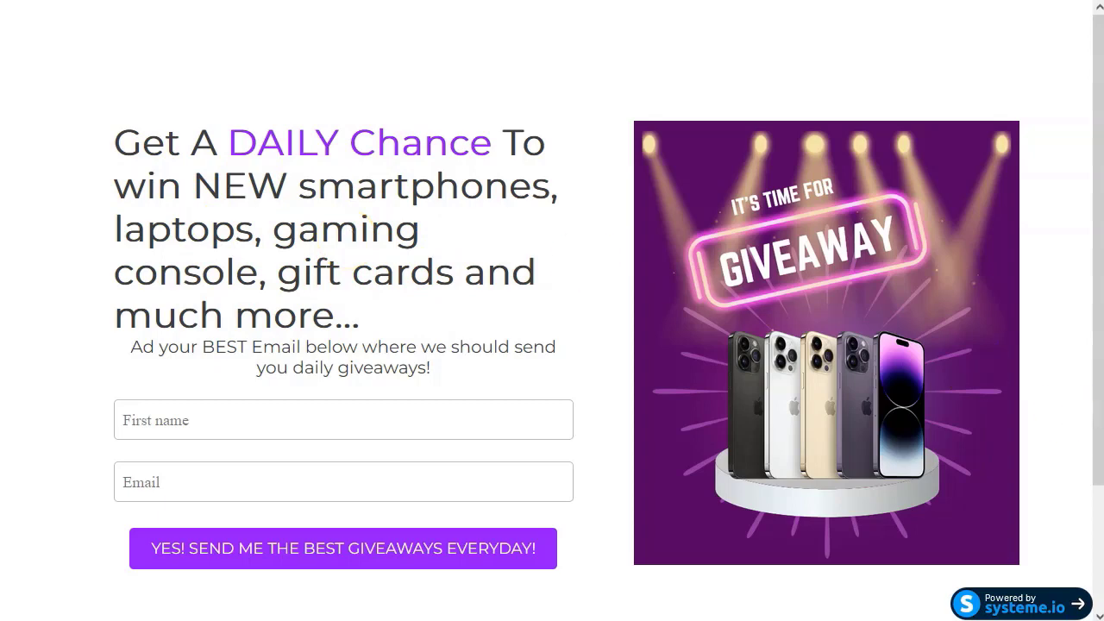
Step: Review the daily giveaway squeeze page from headline to footer, including its sign-up form, and close the preview
{"action": "key", "text": "alt+Tab"}
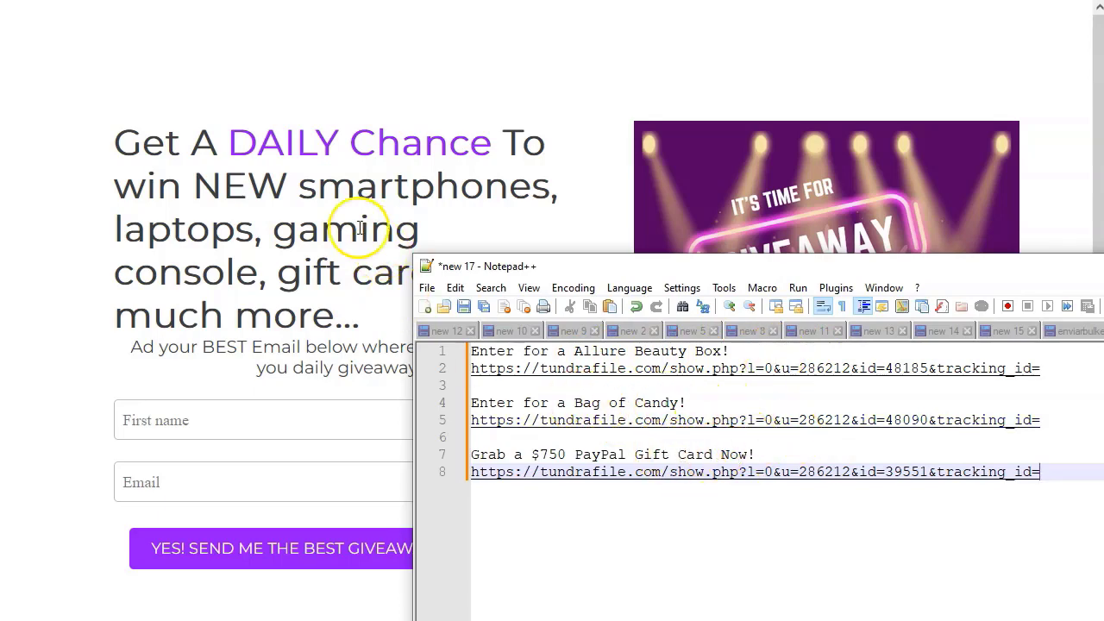
{"action": "left_click", "coordinate": [284, 213]}
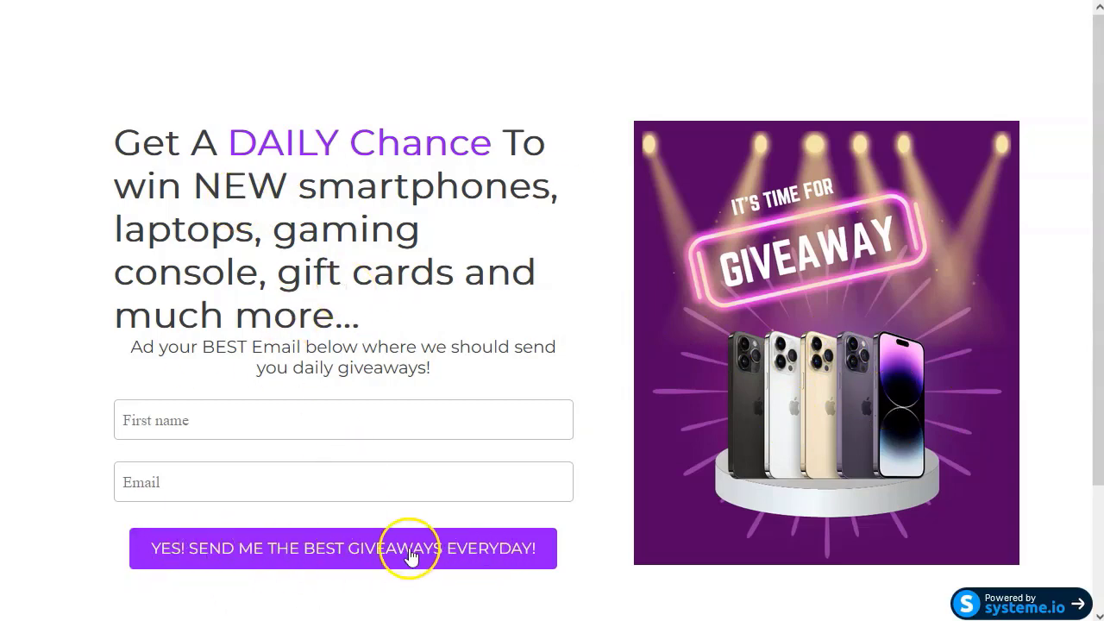
{"action": "scroll", "coordinate": [334, 298], "scroll_direction": "down", "scroll_amount": 1}
{"action": "scroll", "coordinate": [335, 297], "scroll_direction": "down", "scroll_amount": 1}
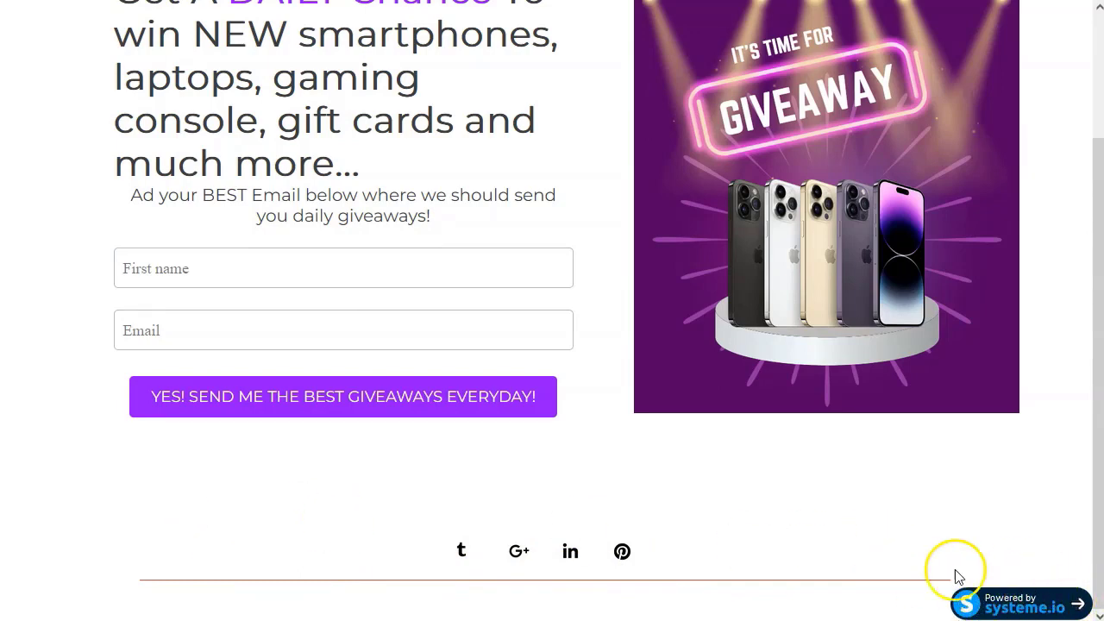
{"action": "scroll", "coordinate": [494, 231], "scroll_direction": "up", "scroll_amount": 2}
{"action": "scroll", "coordinate": [681, 458], "scroll_direction": "down", "scroll_amount": 2}
{"action": "scroll", "coordinate": [354, 413], "scroll_direction": "up", "scroll_amount": 2}
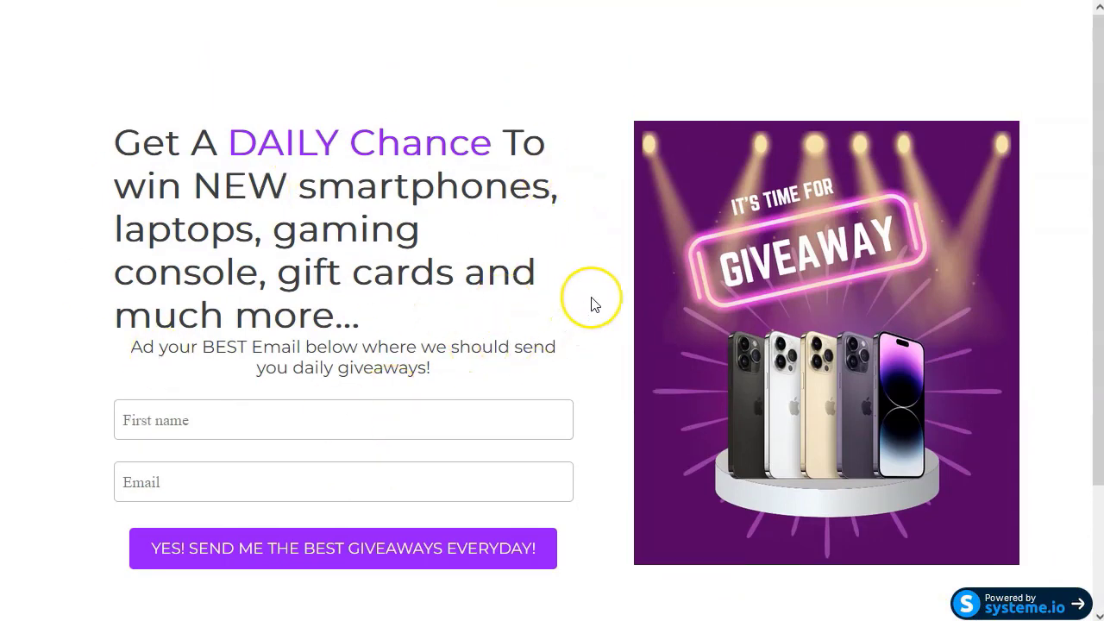
{"action": "scroll", "coordinate": [592, 306], "scroll_direction": "down", "scroll_amount": 1}
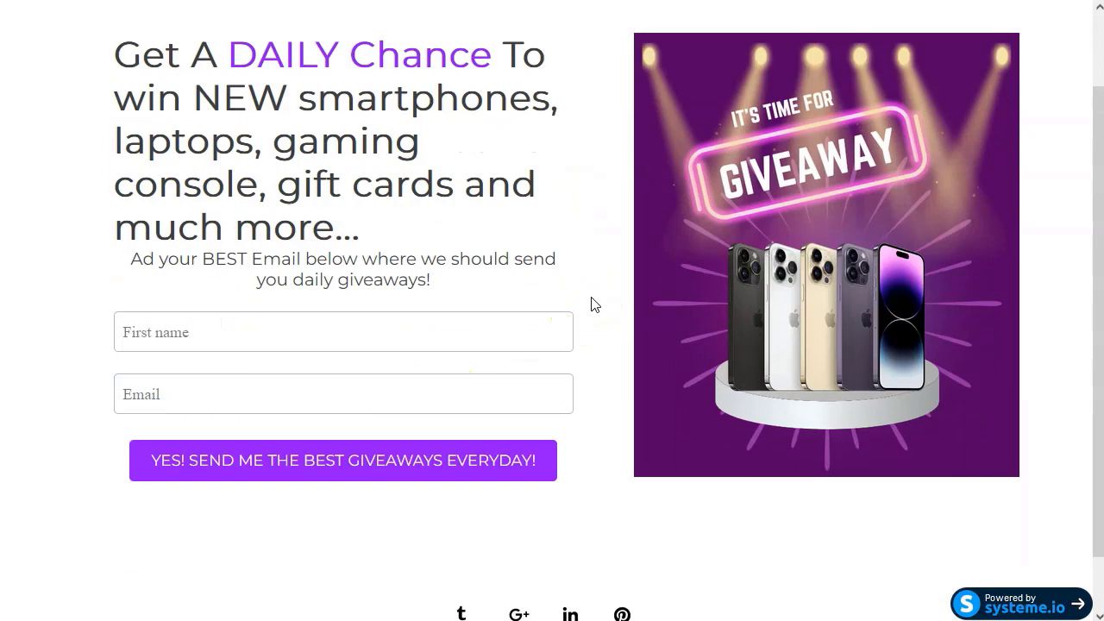
{"action": "scroll", "coordinate": [592, 305], "scroll_direction": "up", "scroll_amount": 1}
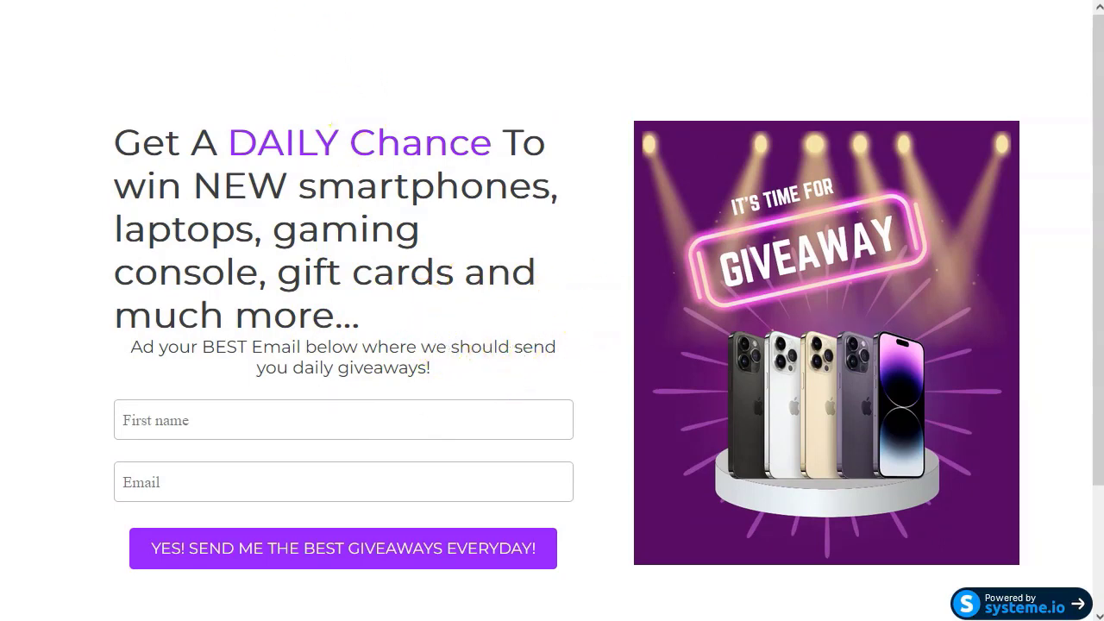
{"action": "key", "text": "ctrl+w"}
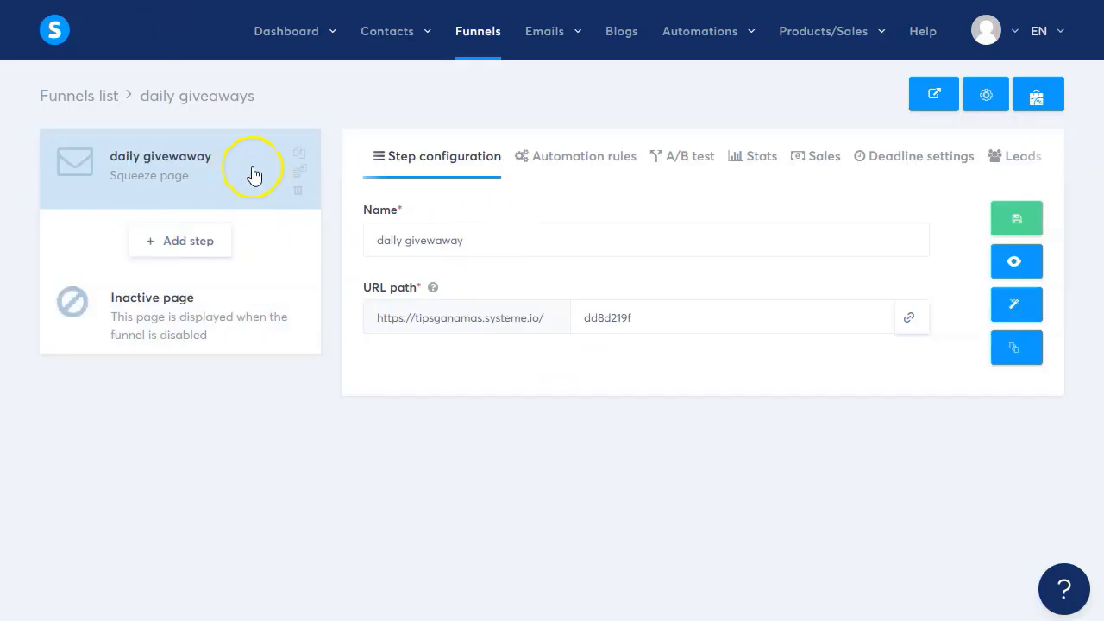
Step: Copy the link of the daily giveaway squeeze page and open the page in the editor to view it
{"action": "left_click", "coordinate": [1005, 347]}
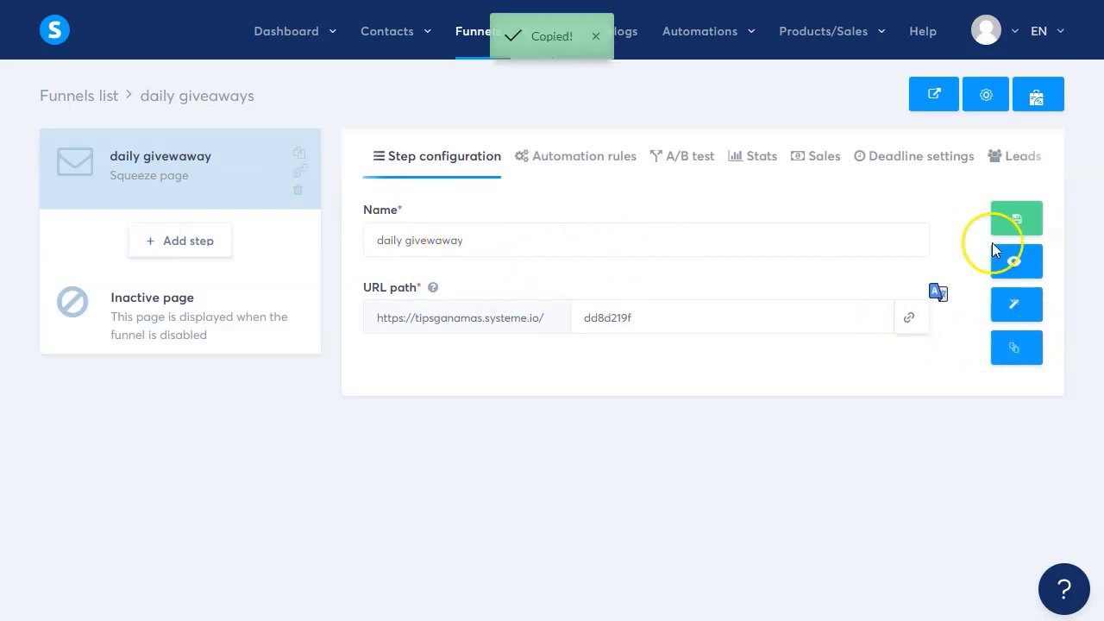
{"action": "left_click", "coordinate": [1026, 306]}
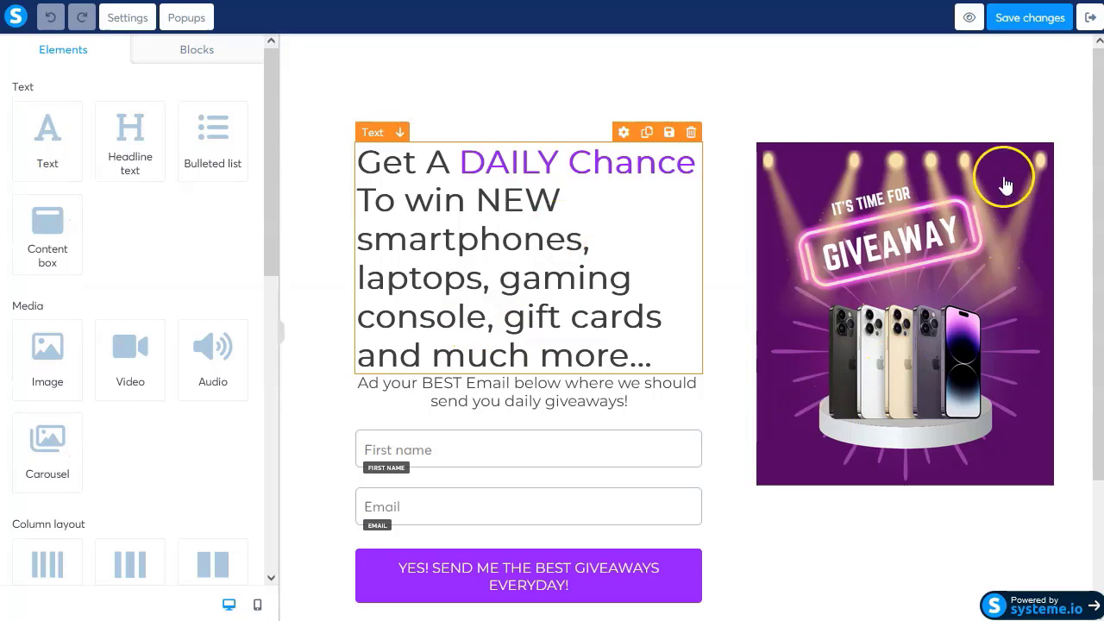
{"action": "left_click", "coordinate": [555, 313]}
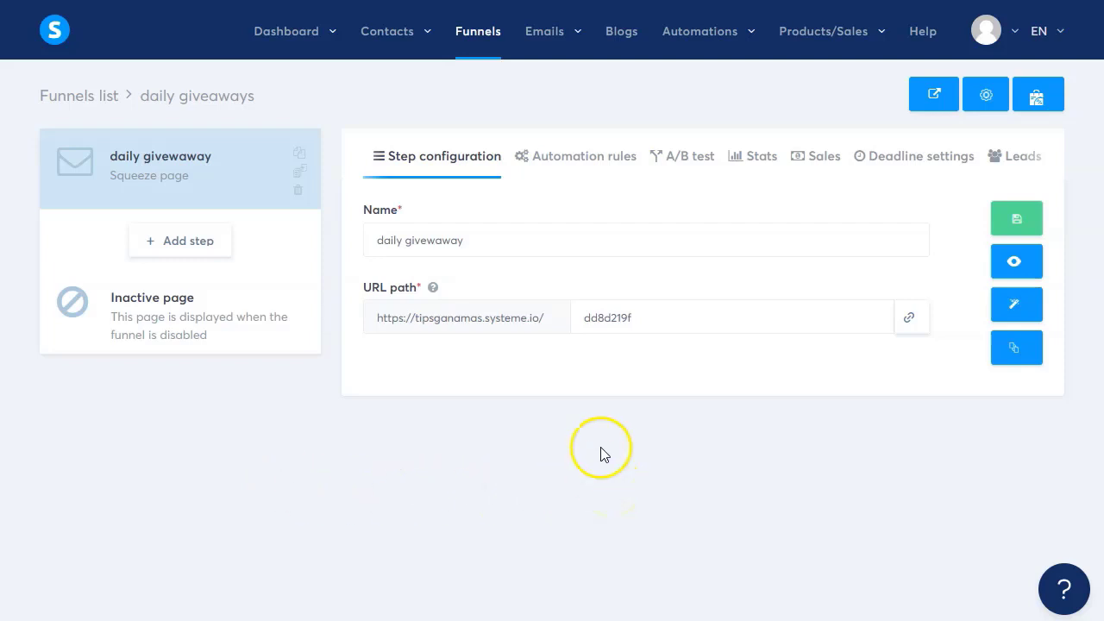
Step: Open the "Welcome to Daily Giveaways" email in the giveaways campaign for editing
{"action": "left_click", "coordinate": [579, 40]}
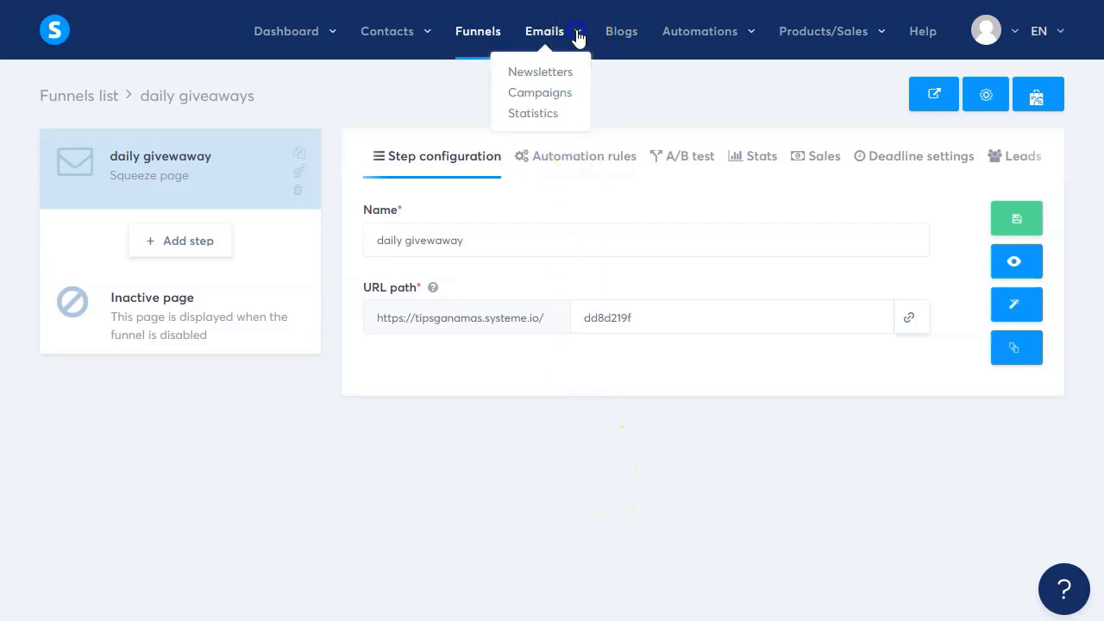
{"action": "left_click", "coordinate": [538, 92]}
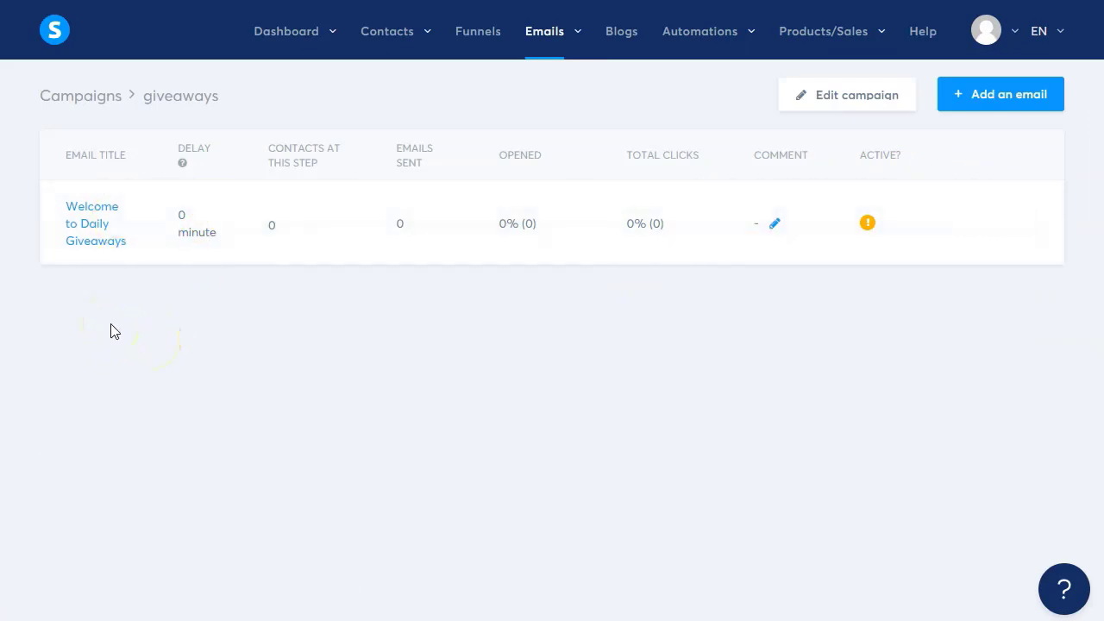
{"action": "left_click", "coordinate": [91, 229]}
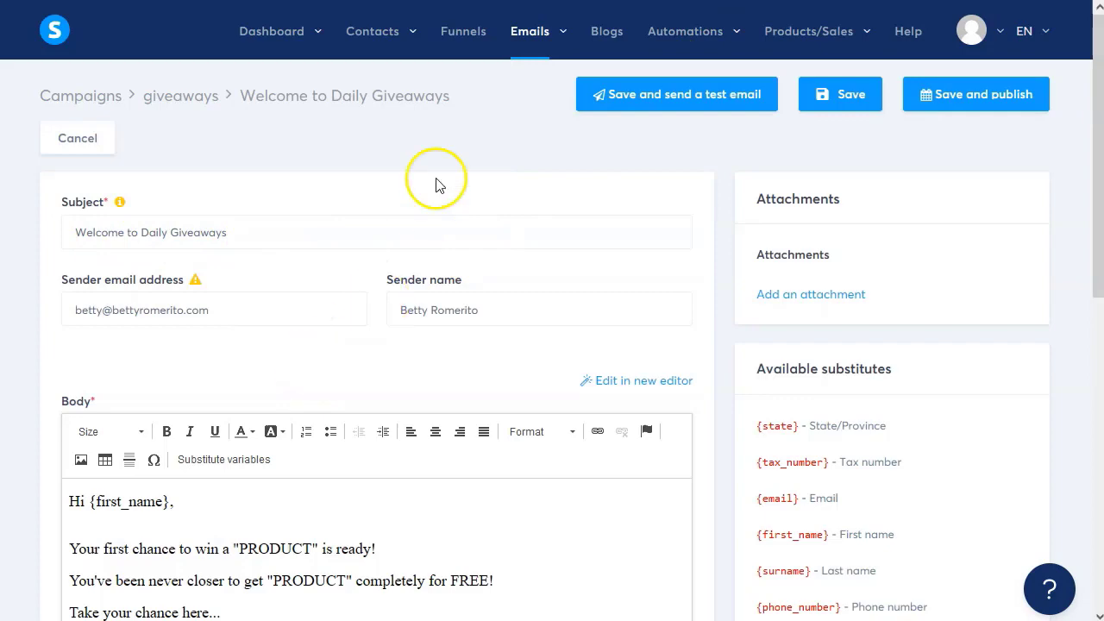
{"action": "scroll", "coordinate": [295, 363], "scroll_direction": "down", "scroll_amount": 2}
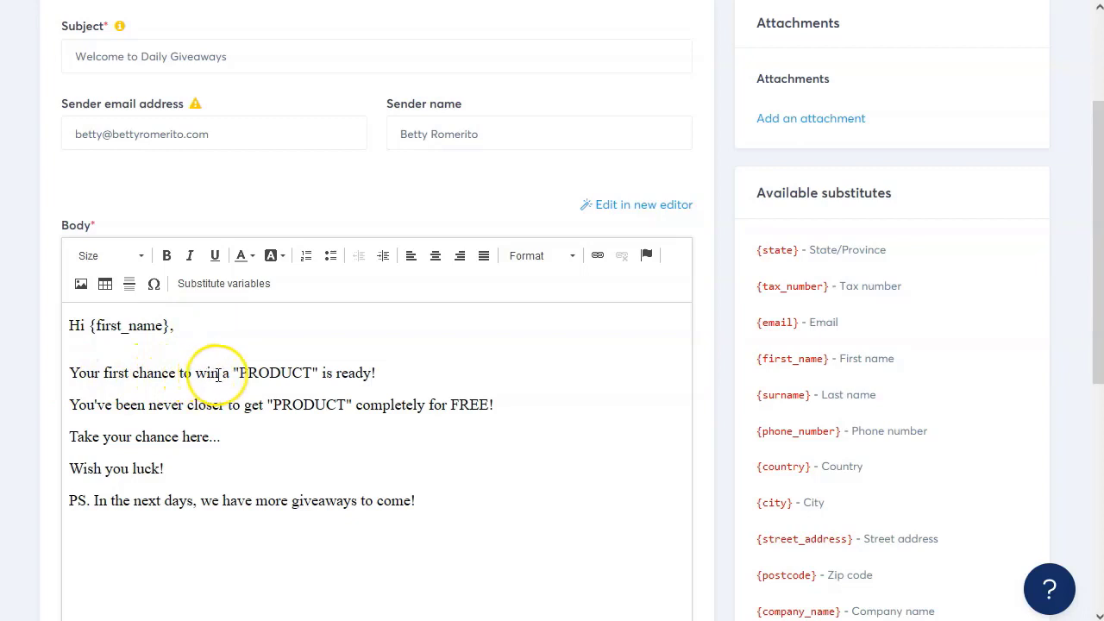
Step: Copy the whole email body into the Notepad++ note below the offer links, under the heading "Correo;"
{"action": "left_click_drag", "start_coordinate": [239, 373], "coordinate": [315, 373]}
{"action": "left_click", "coordinate": [406, 405]}
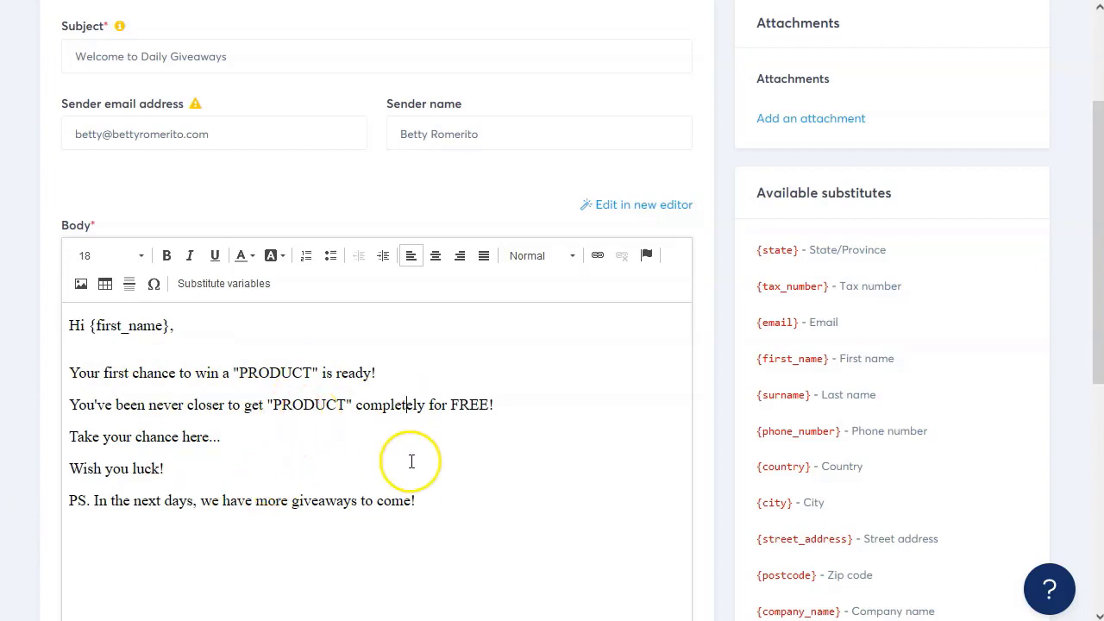
{"action": "left_click_drag", "start_coordinate": [416, 499], "coordinate": [73, 326]}
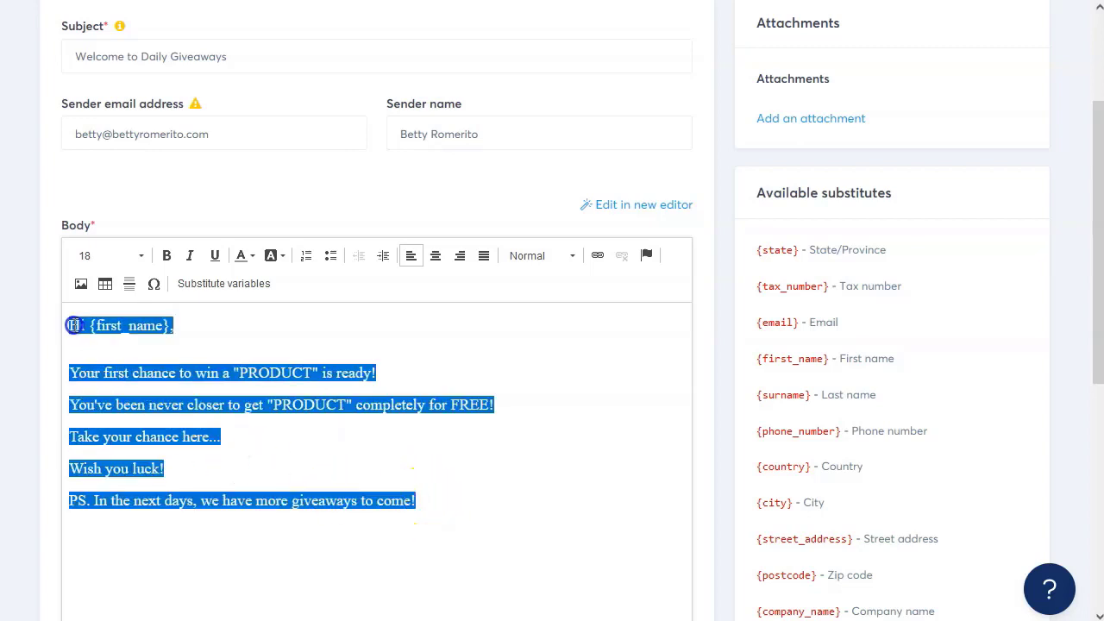
{"action": "left_click", "coordinate": [259, 342]}
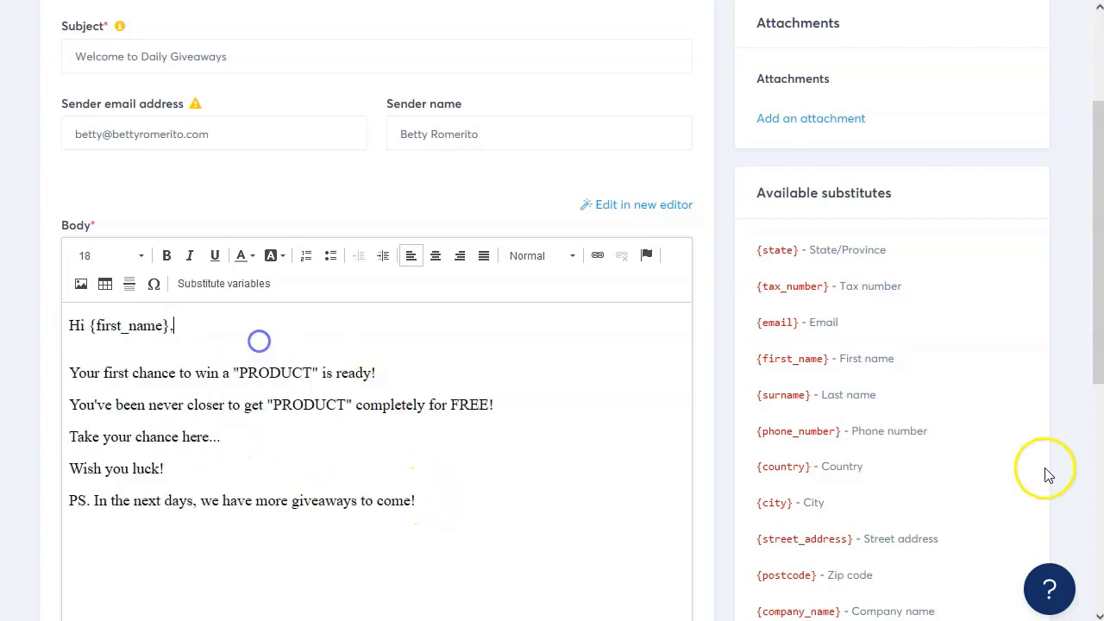
{"action": "key", "text": "alt+Tab"}
{"action": "left_click", "coordinate": [964, 579]}
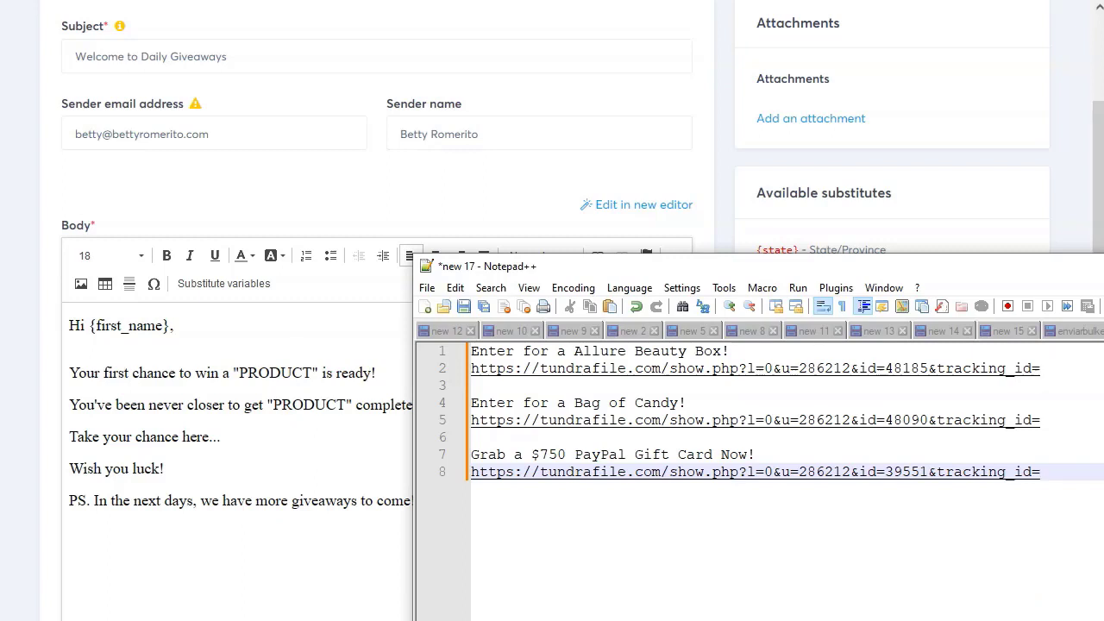
{"action": "key", "text": "Return"}
{"action": "key", "text": "Return"}
{"action": "key", "text": "Return"}
{"action": "type", "text": "Correo;"}
{"action": "key", "text": "Return"}
{"action": "key", "text": "ctrl+v"}
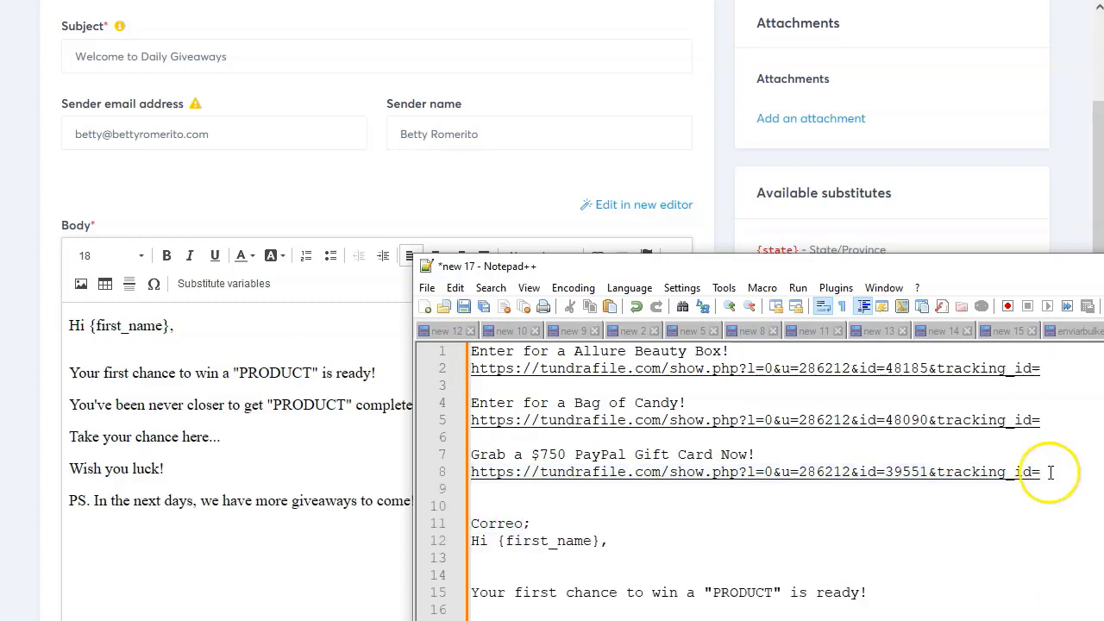
Step: Replace both "PRODUCT" placeholders in the email body with "Allure Beauty Box" copied from the Notepad++ note
{"action": "left_click", "coordinate": [229, 405]}
{"action": "key", "text": "alt+Tab"}
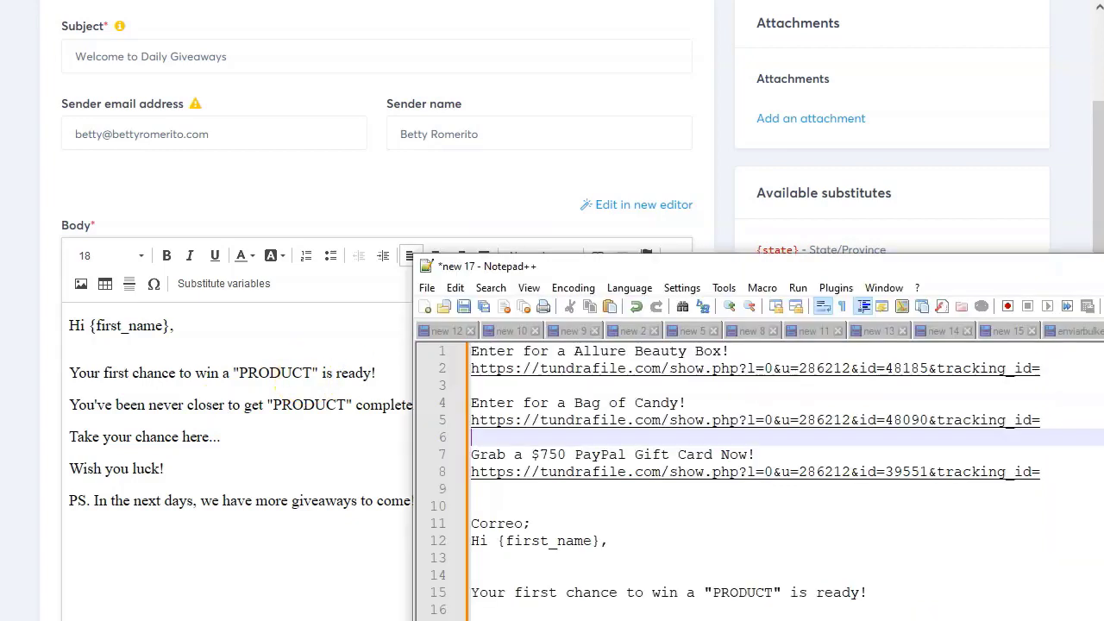
{"action": "left_click_drag", "start_coordinate": [576, 351], "coordinate": [720, 351]}
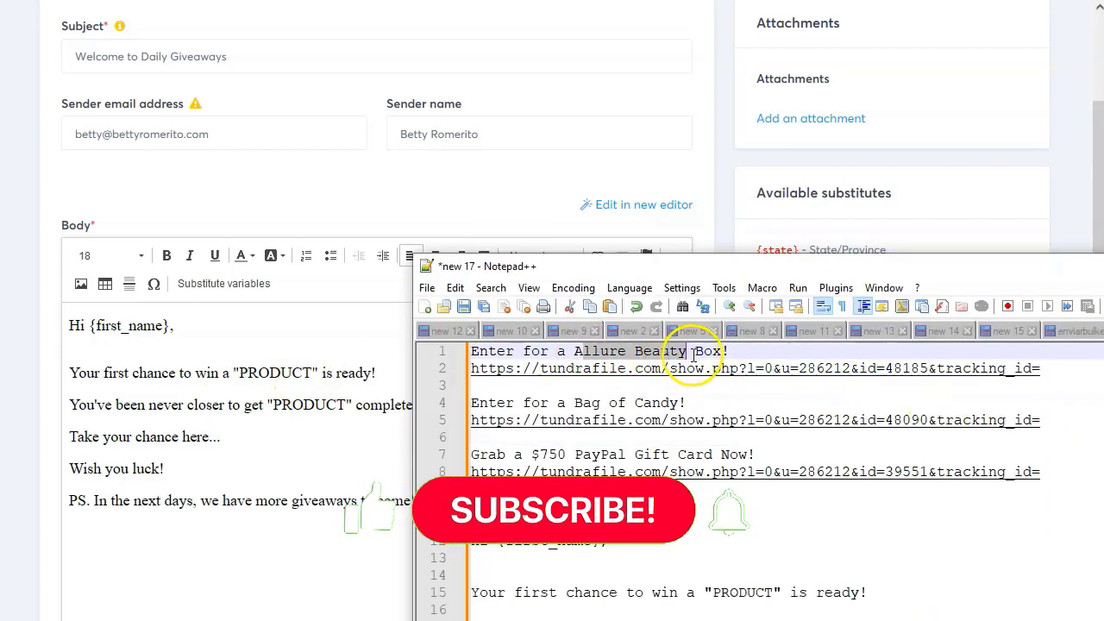
{"action": "left_click", "coordinate": [235, 371]}
{"action": "left_click_drag", "start_coordinate": [235, 371], "coordinate": [319, 372]}
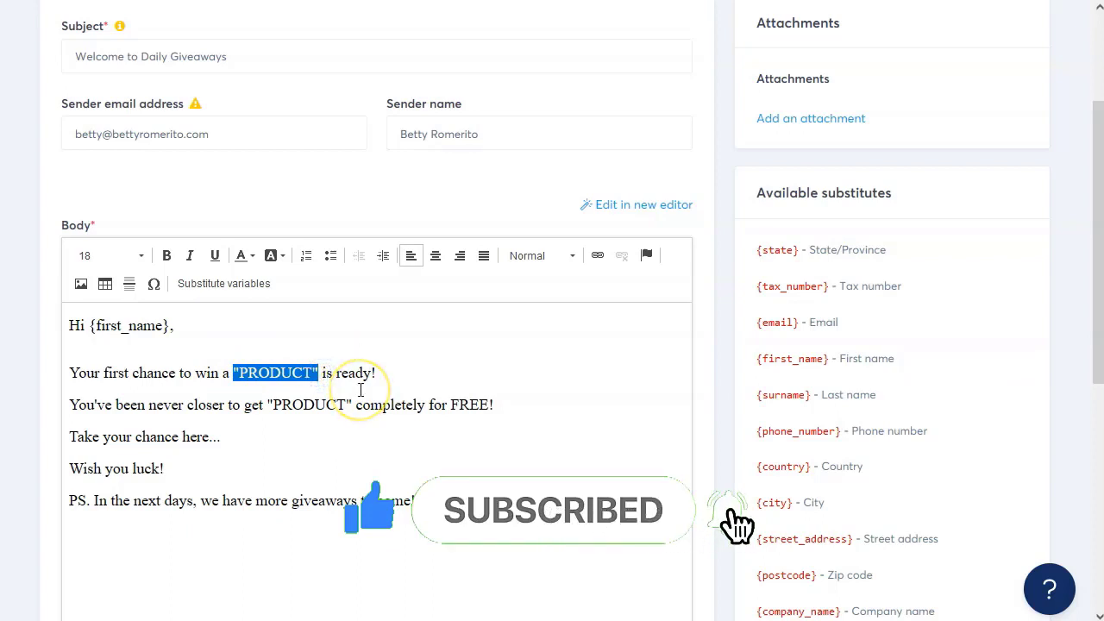
{"action": "key", "text": "ctrl+v"}
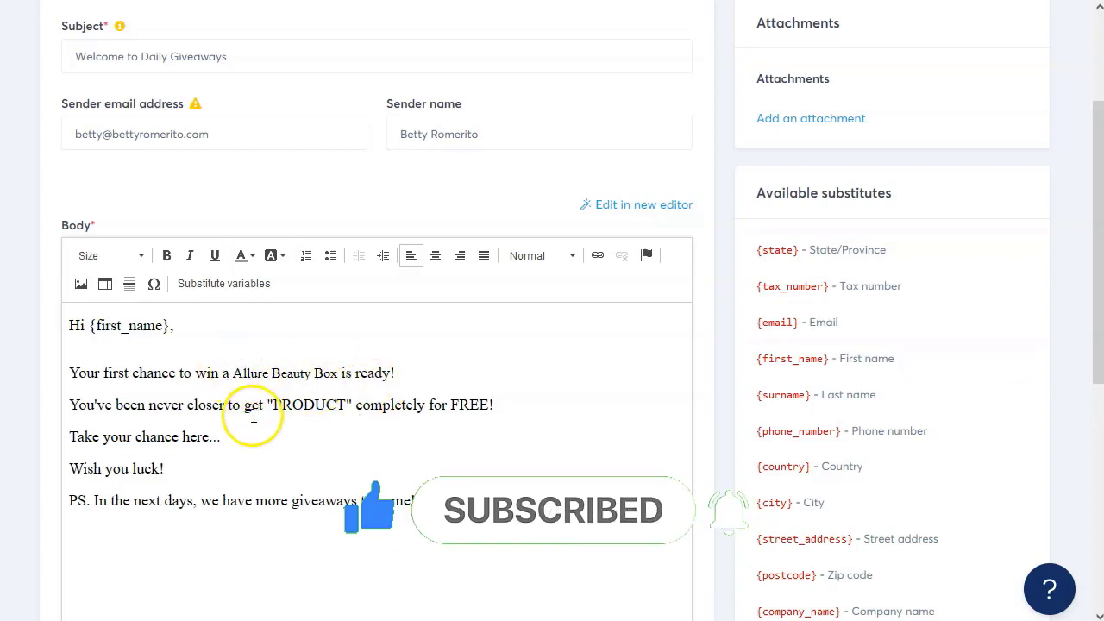
{"action": "left_click_drag", "start_coordinate": [268, 405], "coordinate": [335, 405]}
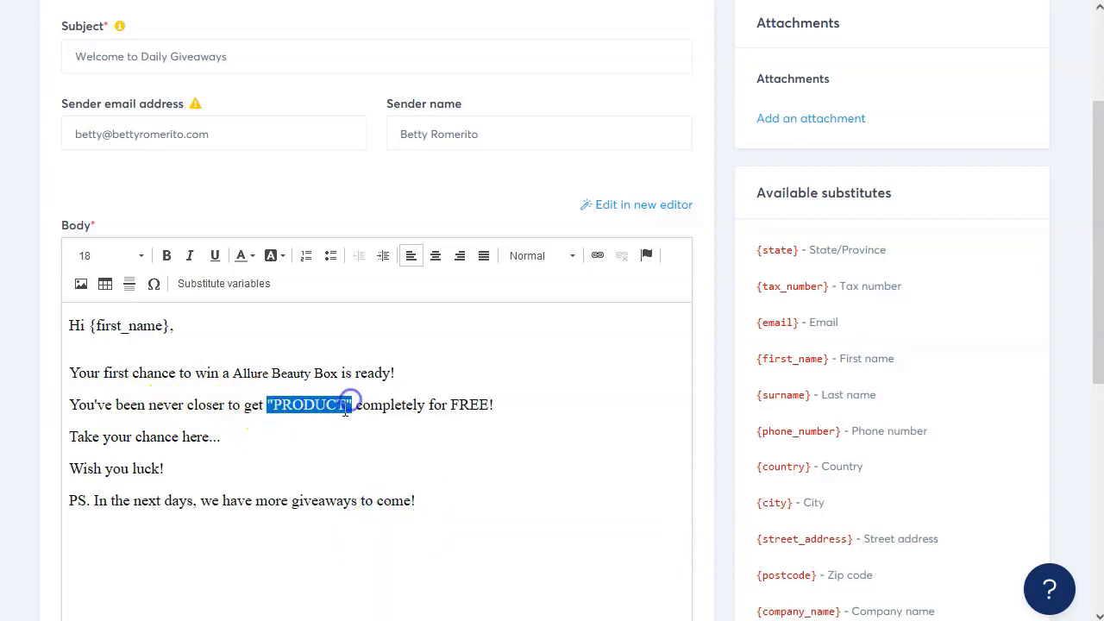
{"action": "key", "text": "ctrl+v"}
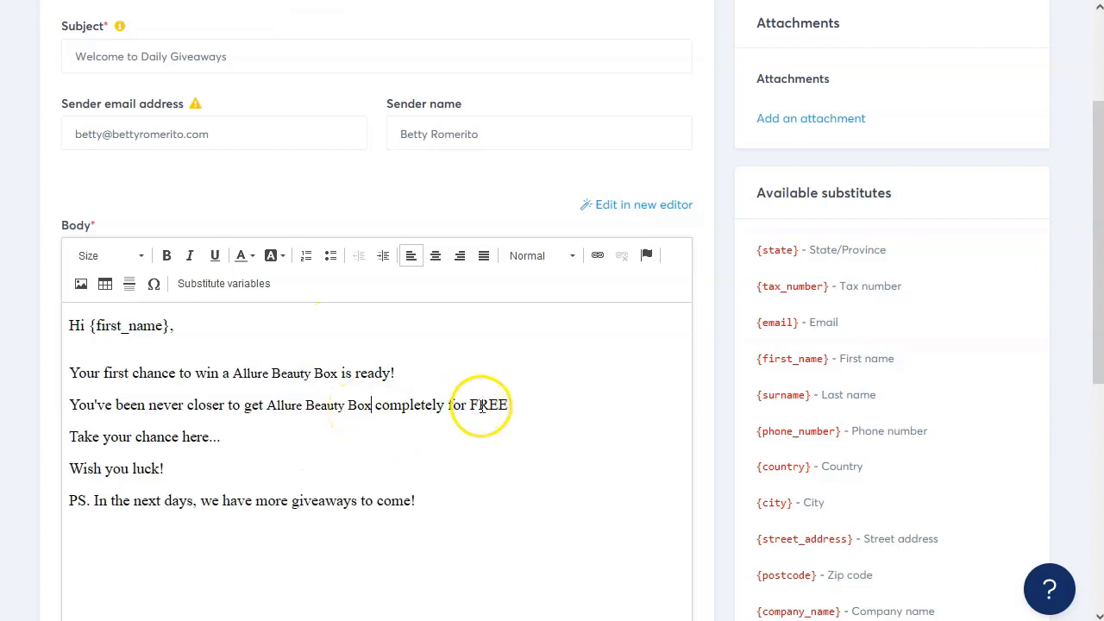
Step: Link the line "Take your chance here..." to the Allure Beauty Box offer URL copied from the Notepad++ note
{"action": "left_click_drag", "start_coordinate": [120, 438], "coordinate": [214, 437]}
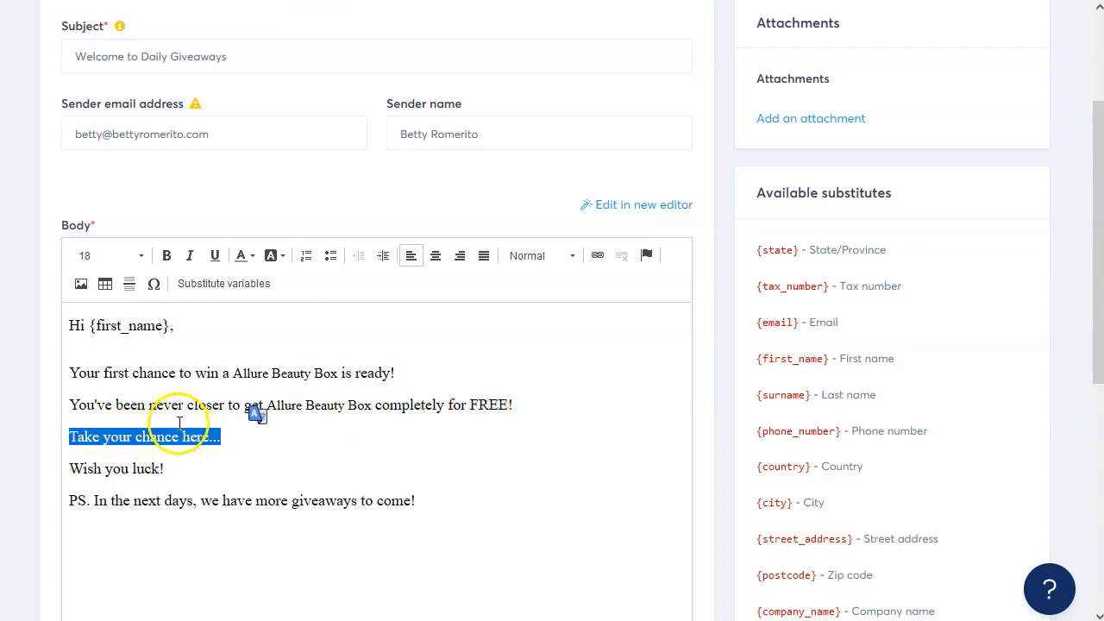
{"action": "key", "text": "alt+Tab"}
{"action": "left_click_drag", "start_coordinate": [1046, 371], "coordinate": [477, 368]}
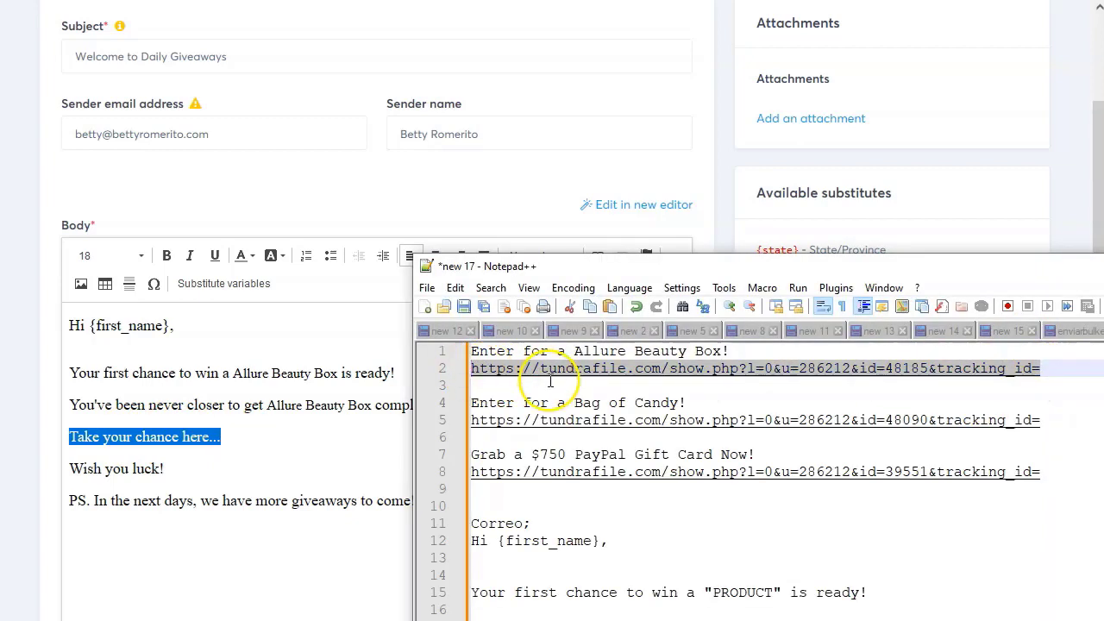
{"action": "key", "text": "alt+Tab"}
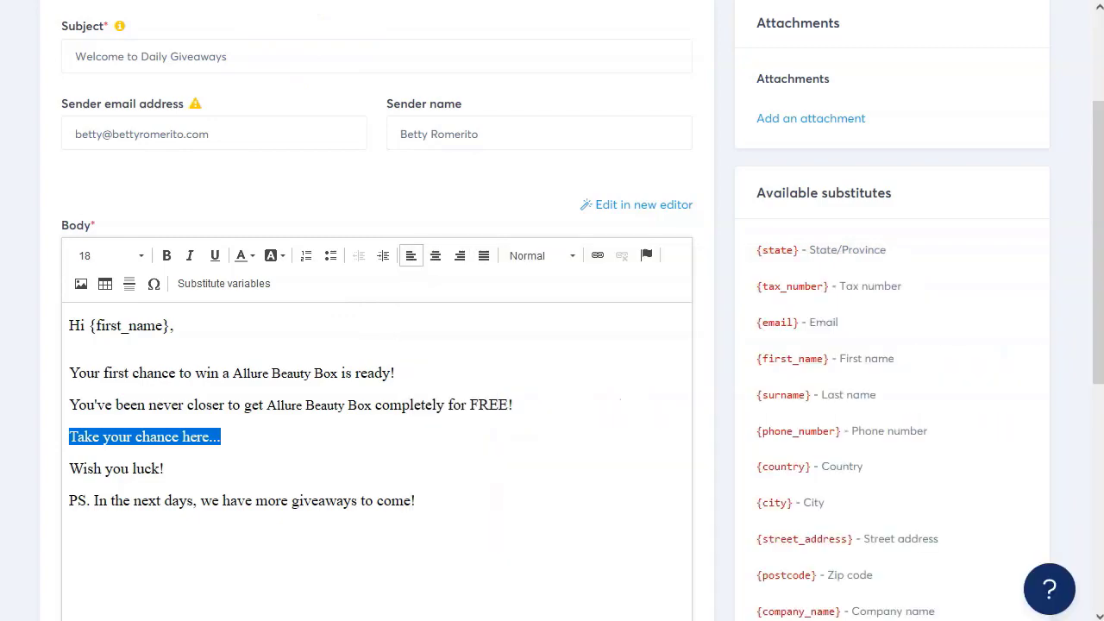
{"action": "left_click", "coordinate": [597, 255]}
{"action": "key", "text": "ctrl+v"}
{"action": "left_click", "coordinate": [646, 458]}
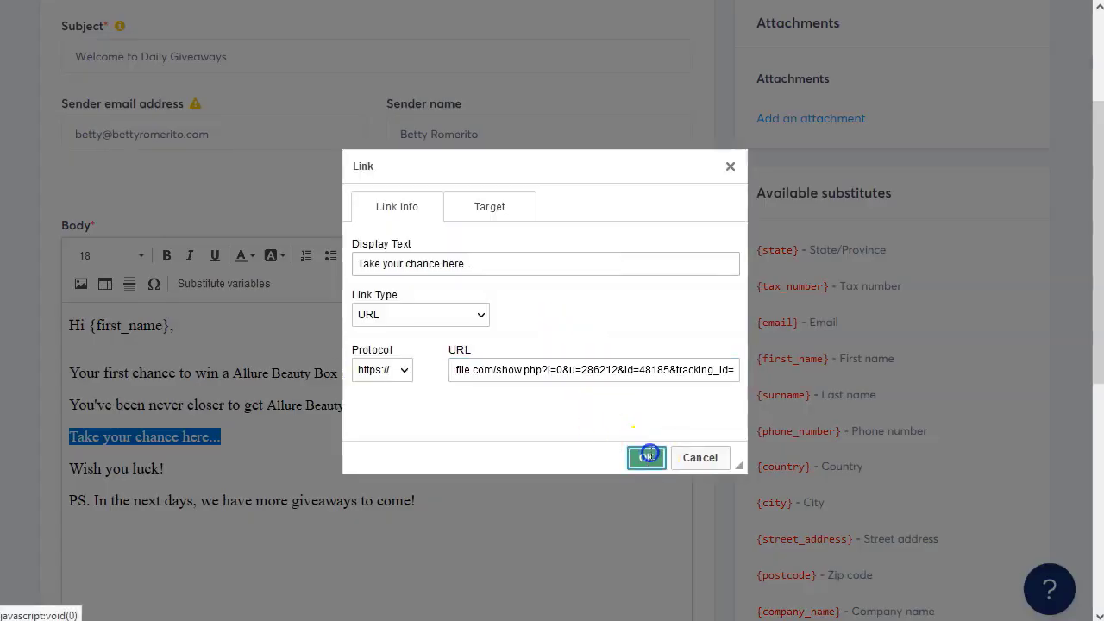
{"action": "left_click", "coordinate": [263, 459]}
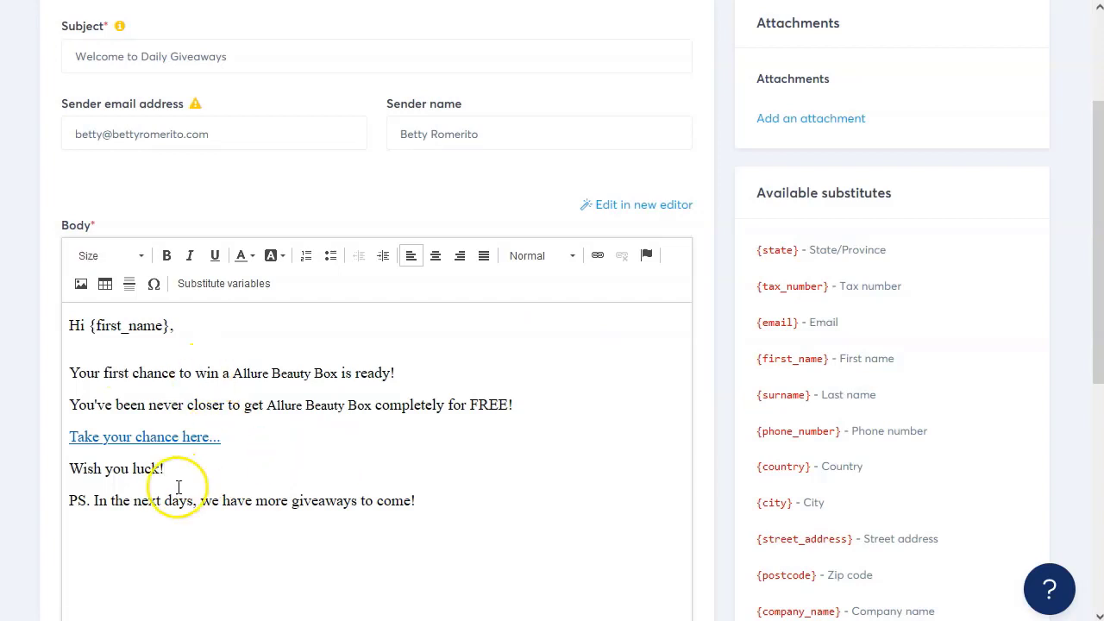
{"action": "left_click", "coordinate": [69, 466]}
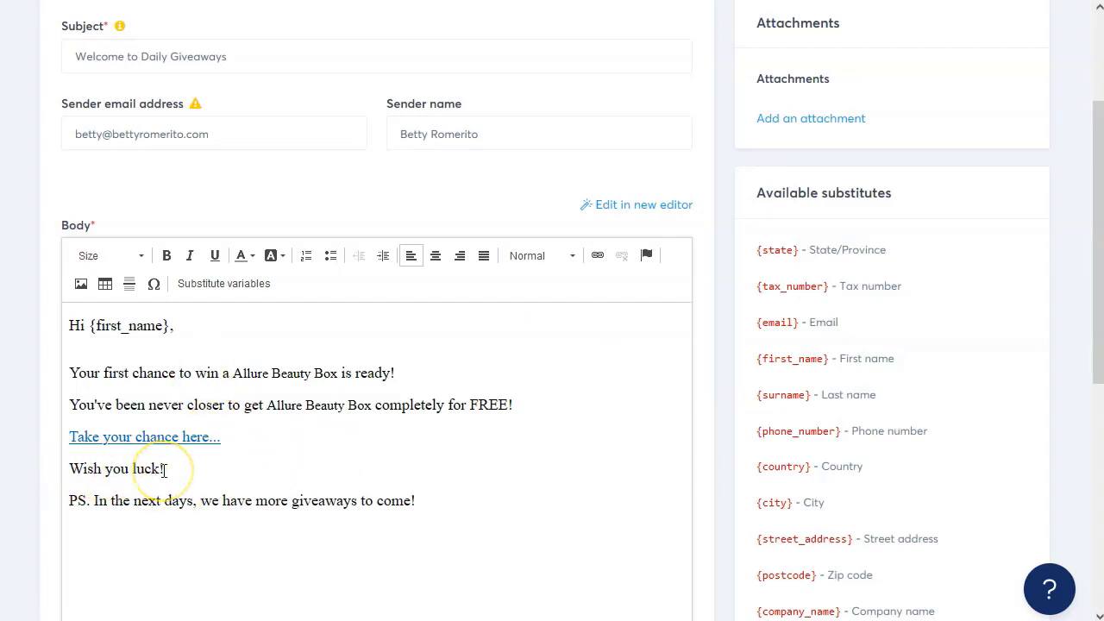
Step: Set the font size of the email body text to 18
{"action": "left_click_drag", "start_coordinate": [431, 510], "coordinate": [106, 324]}
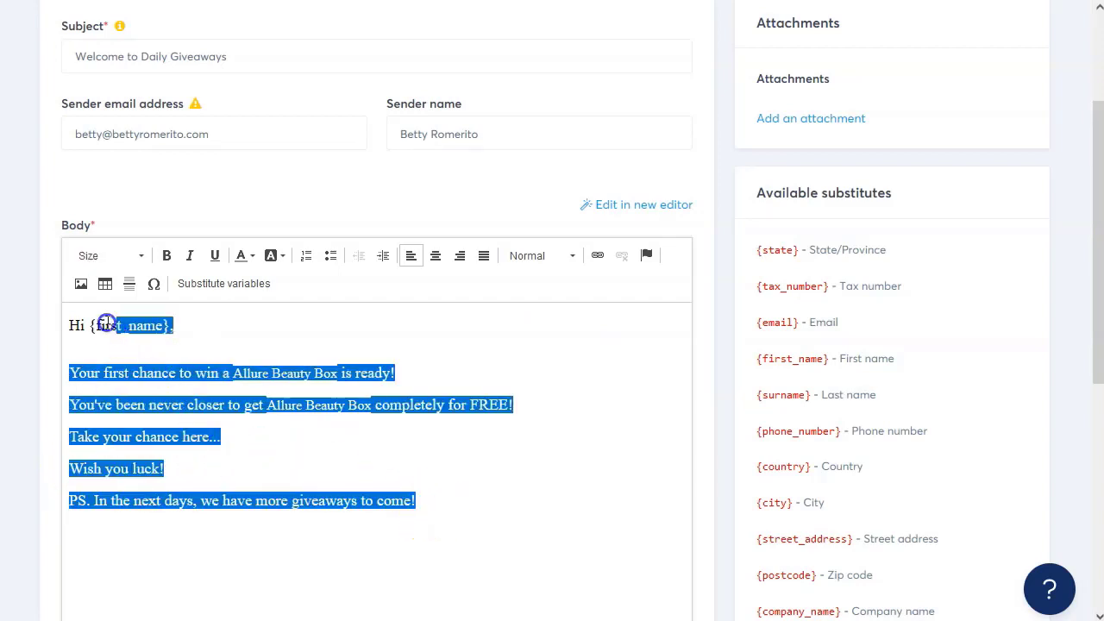
{"action": "left_click", "coordinate": [135, 254]}
{"action": "left_click", "coordinate": [143, 250]}
{"action": "left_click", "coordinate": [296, 389]}
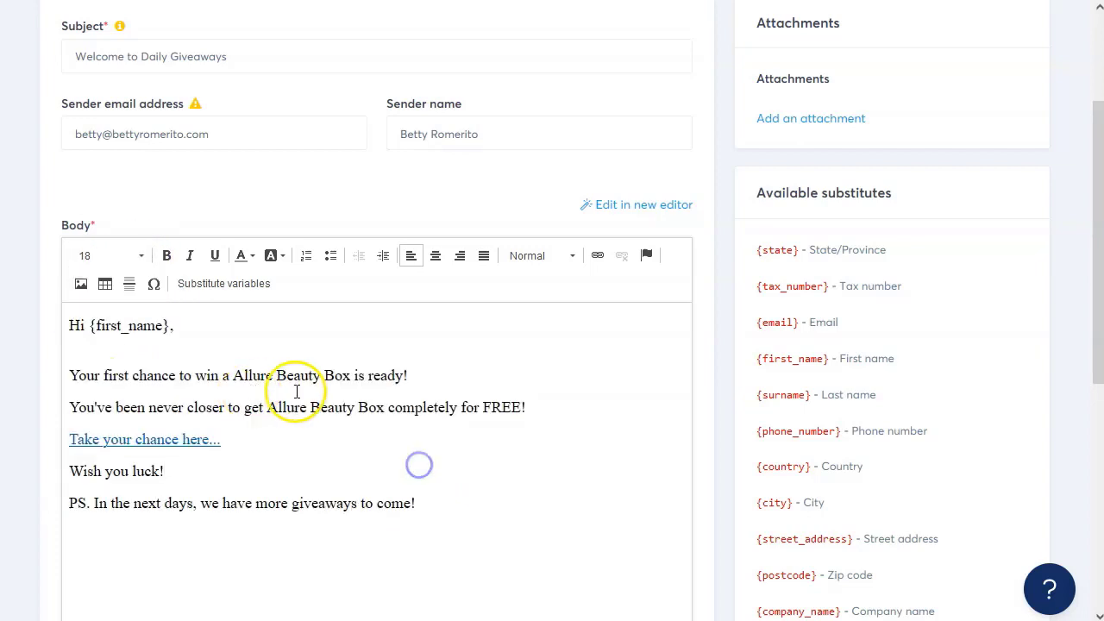
Step: Italicize "Allure Beauty Box" in the first sentence of the email body
{"action": "left_click_drag", "start_coordinate": [234, 376], "coordinate": [350, 377]}
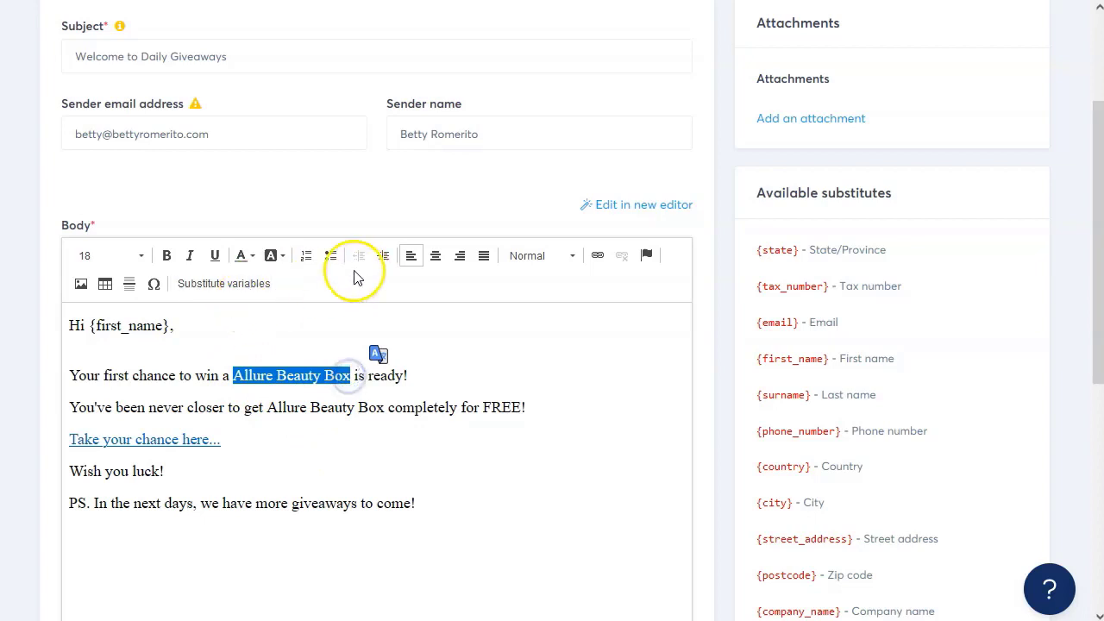
{"action": "left_click", "coordinate": [191, 259]}
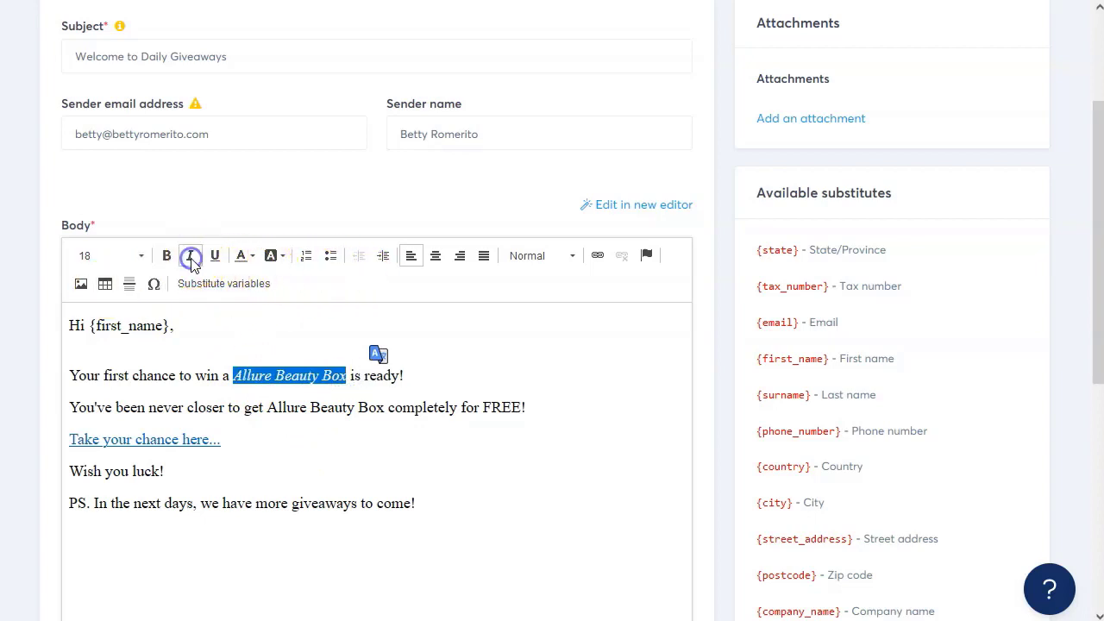
Step: Check the closing PS line of the welcome email and save the email in the giveaways campaign
{"action": "left_click", "coordinate": [334, 444]}
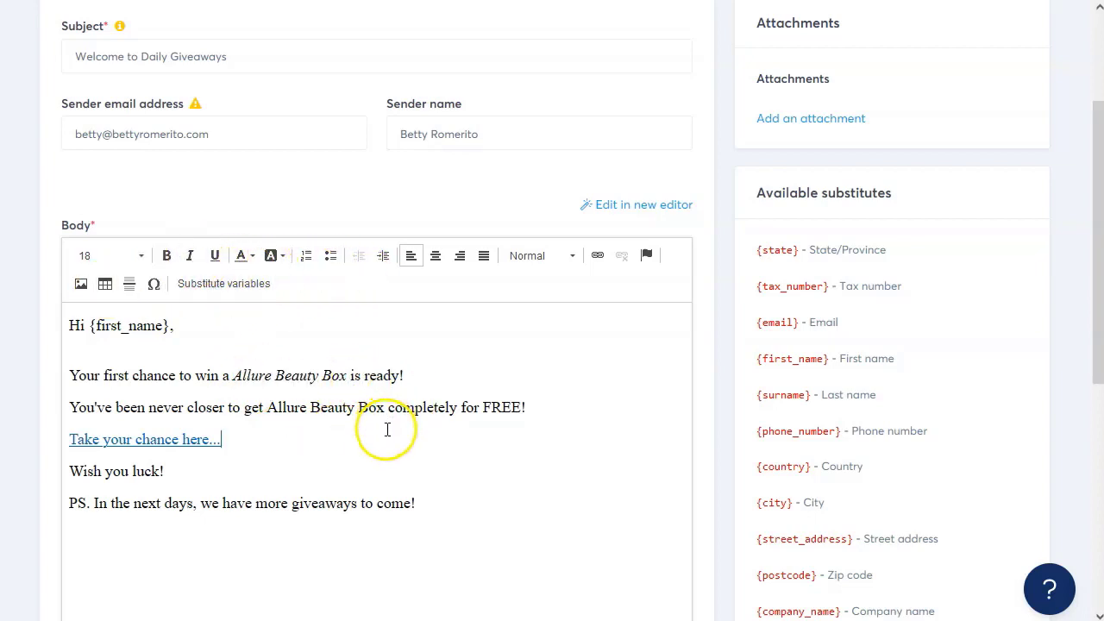
{"action": "scroll", "coordinate": [147, 520], "scroll_direction": "down", "scroll_amount": 2}
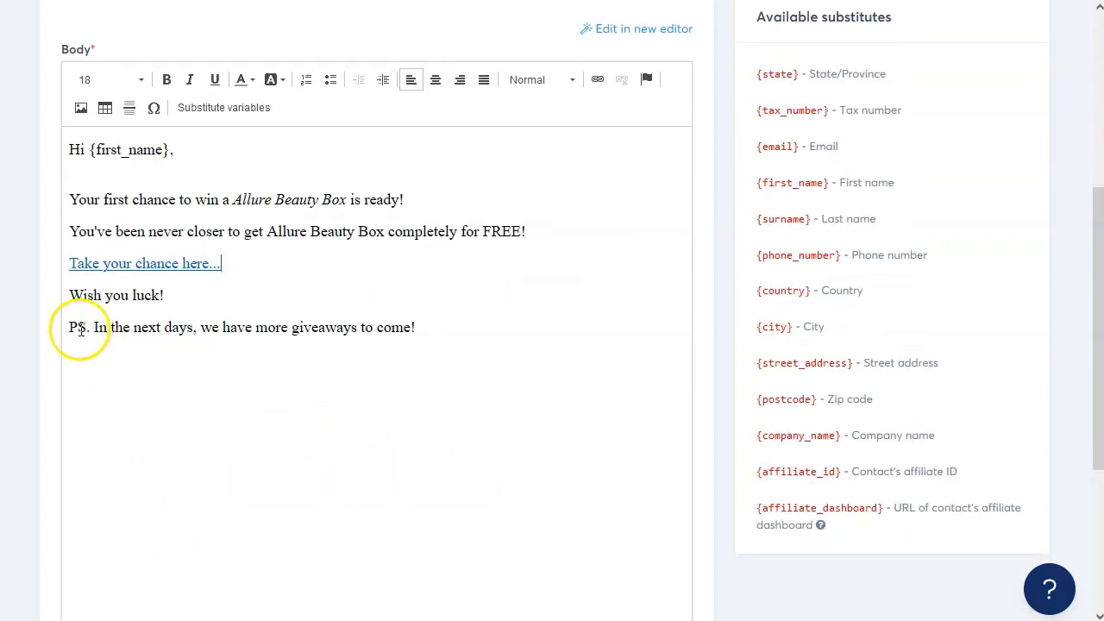
{"action": "left_click_drag", "start_coordinate": [93, 327], "coordinate": [210, 332]}
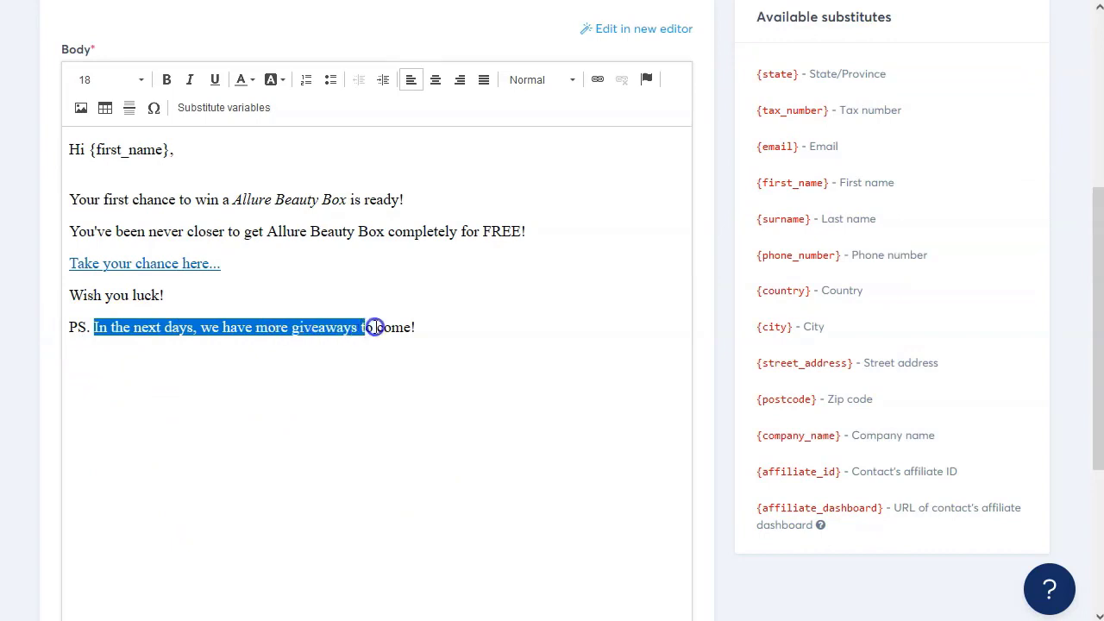
{"action": "left_click", "coordinate": [438, 360]}
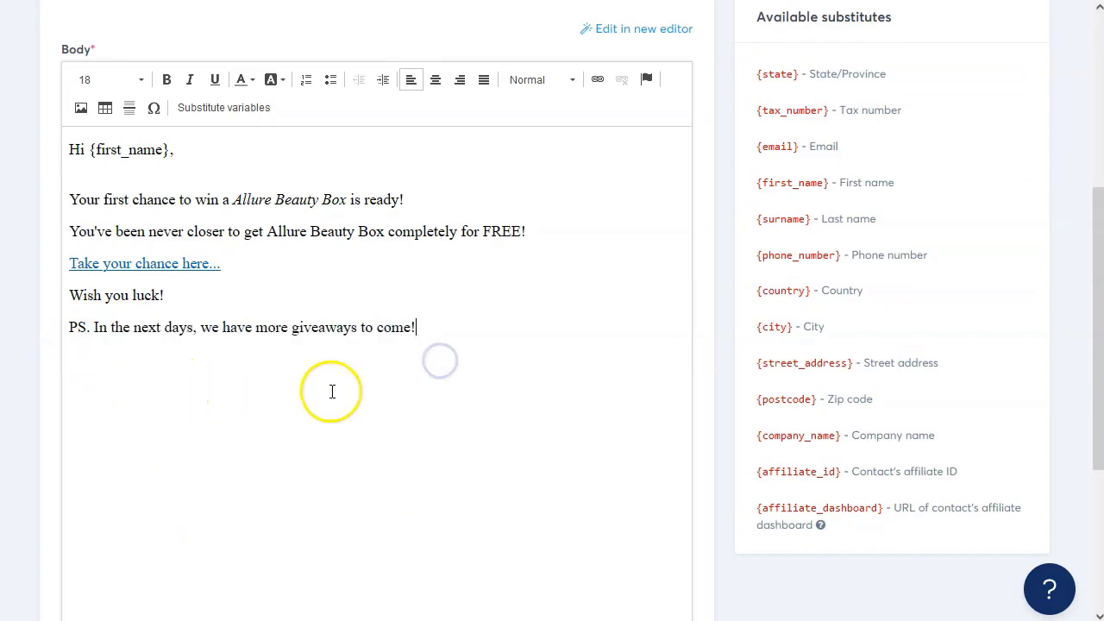
{"action": "scroll", "coordinate": [419, 388], "scroll_direction": "up", "scroll_amount": 3}
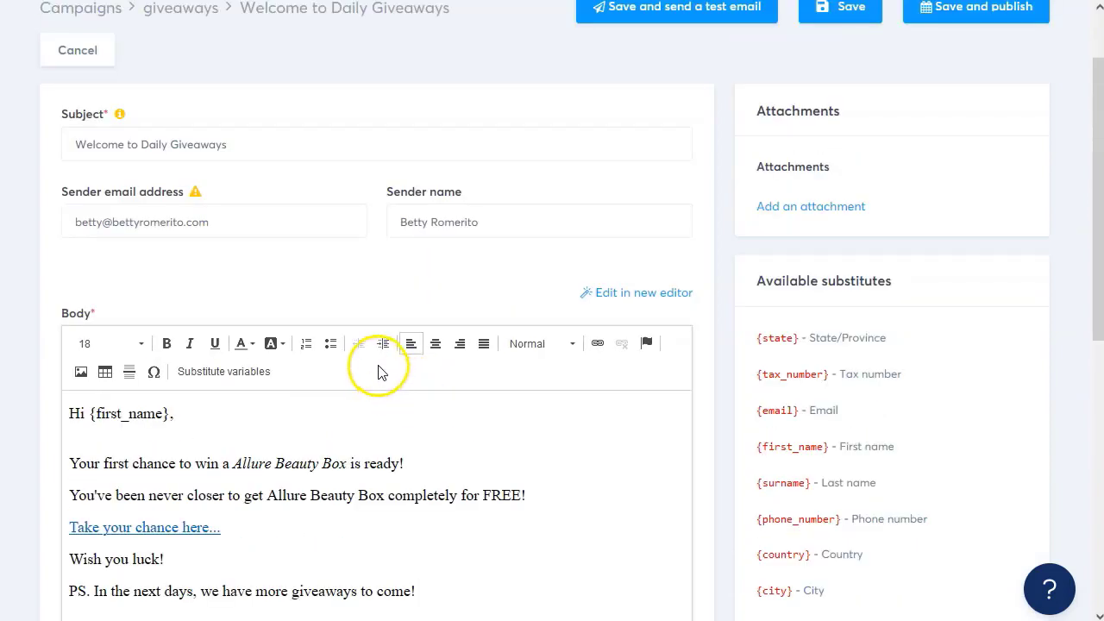
{"action": "scroll", "coordinate": [388, 372], "scroll_direction": "up", "scroll_amount": 1}
{"action": "left_click", "coordinate": [844, 96]}
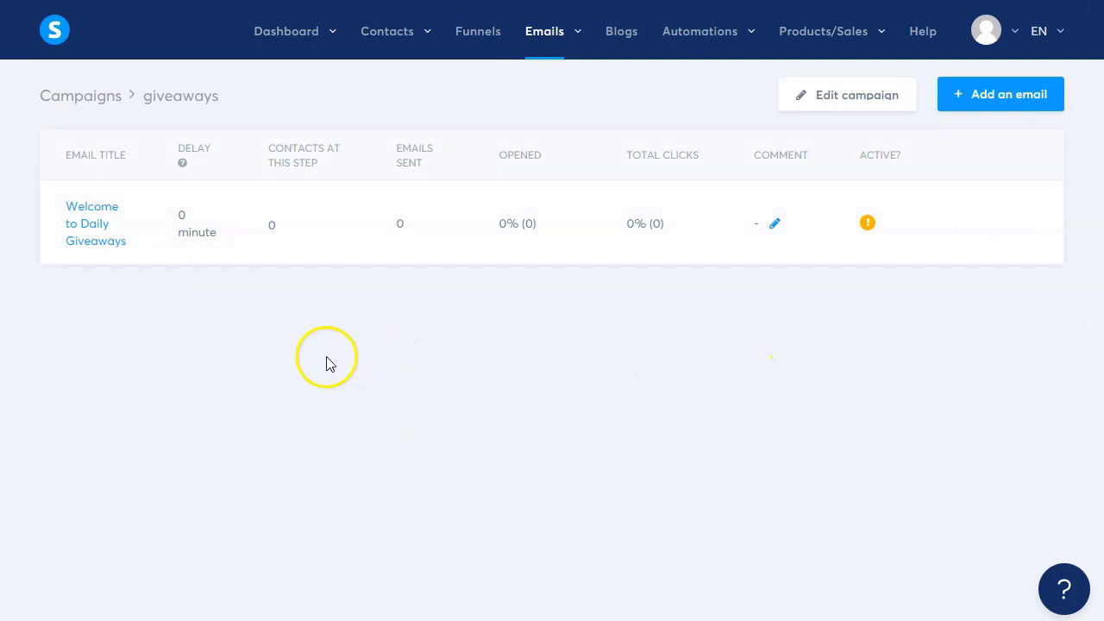
{"action": "left_click", "coordinate": [1007, 104]}
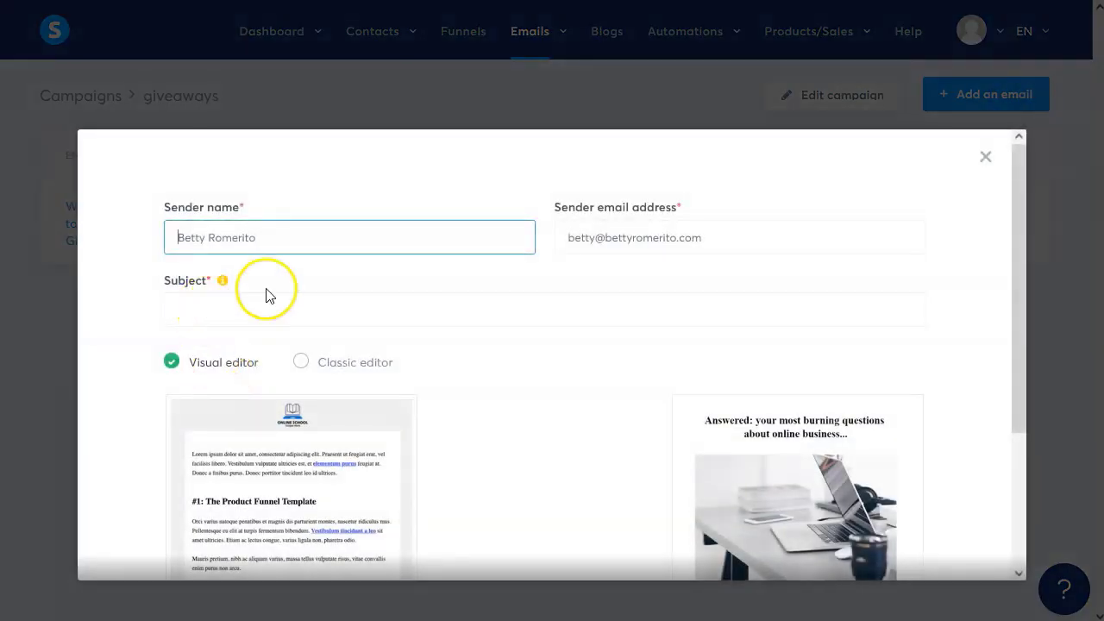
{"action": "left_click", "coordinate": [272, 314]}
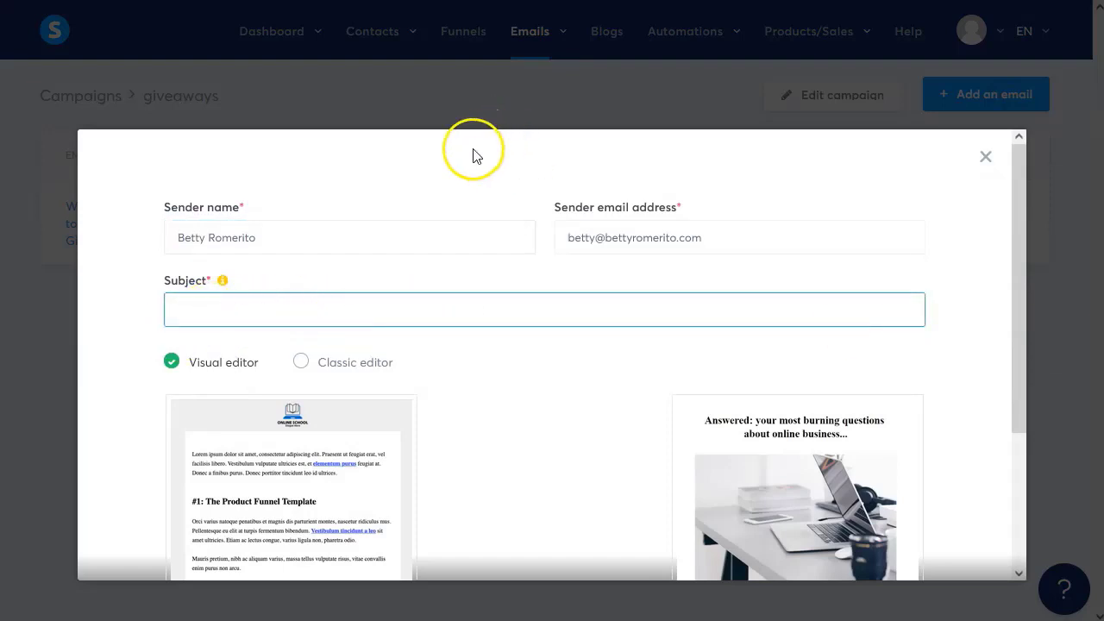
{"action": "left_click", "coordinate": [984, 157]}
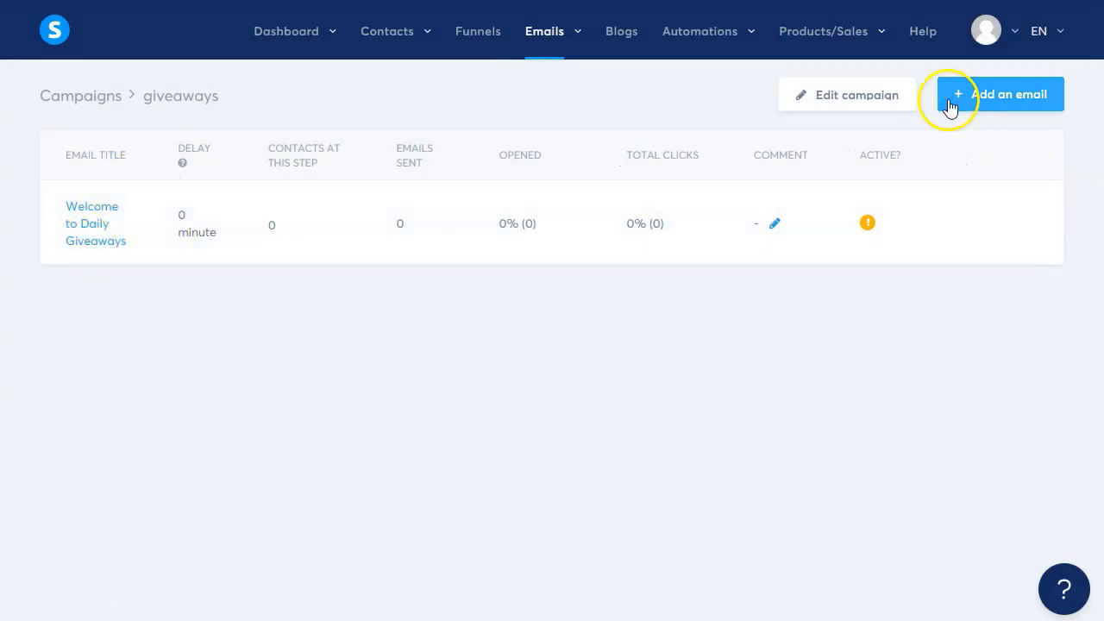
Step: Create another campaign email in the classic editor with the subject "Enter for a Bag of Candy" copied from the Notepad++ note
{"action": "left_click", "coordinate": [988, 98]}
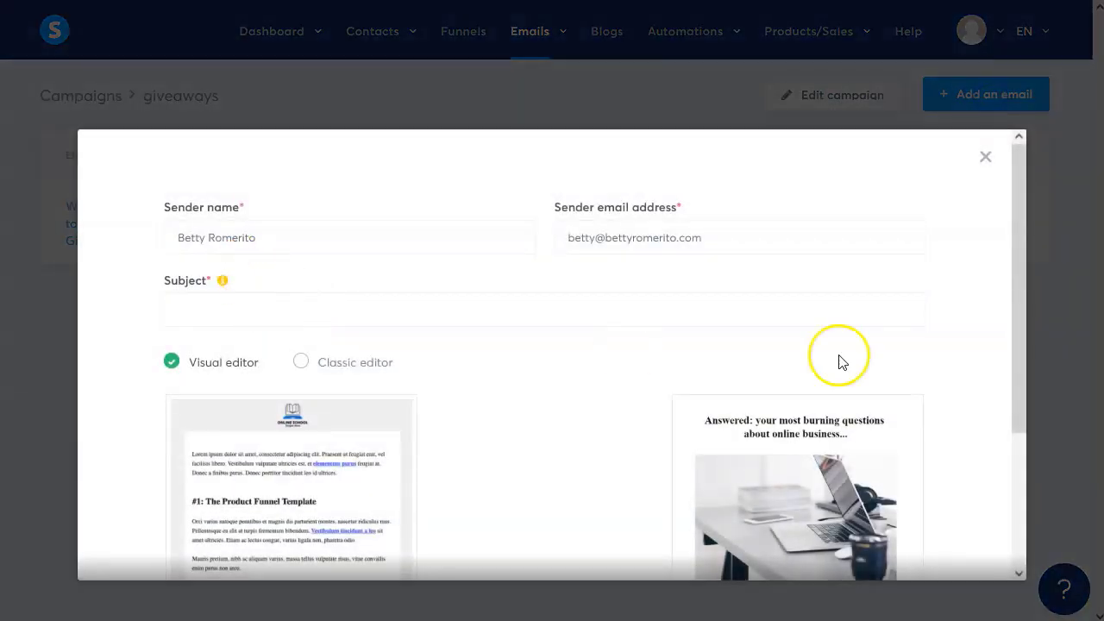
{"action": "key", "text": "alt+Tab"}
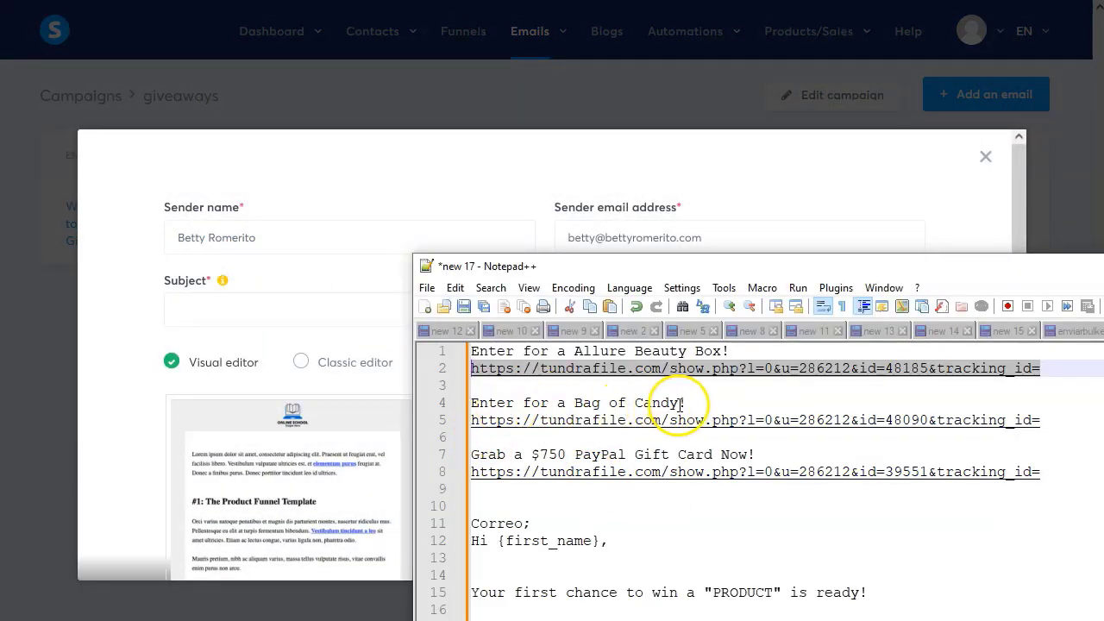
{"action": "left_click_drag", "start_coordinate": [684, 402], "coordinate": [478, 402]}
{"action": "key", "text": "ctrl+c"}
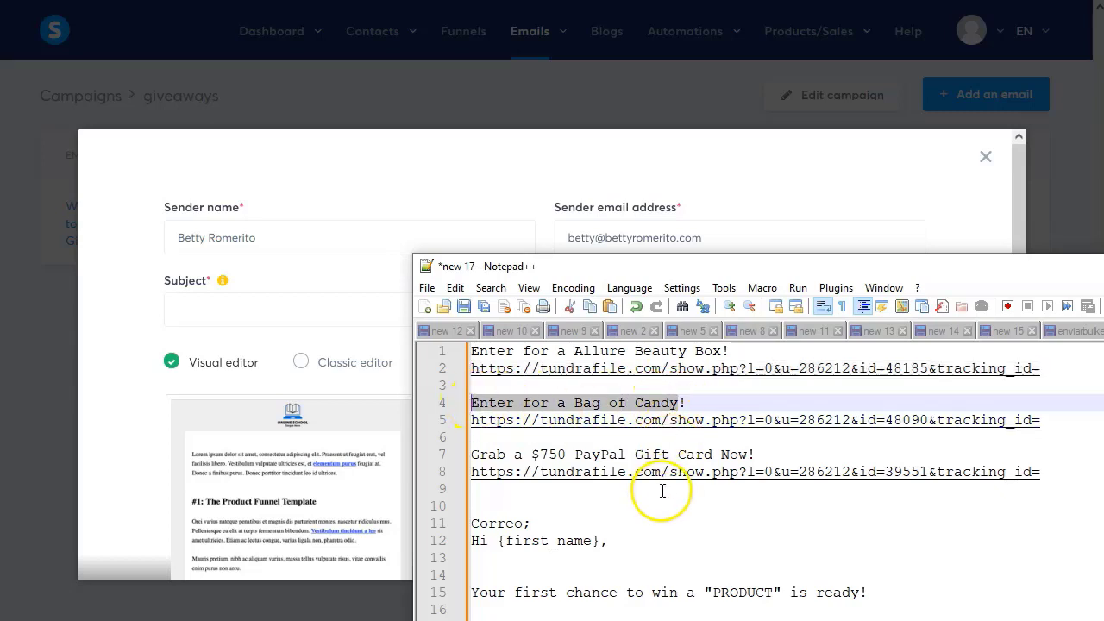
{"action": "left_click", "coordinate": [275, 312]}
{"action": "key", "text": "ctrl+v"}
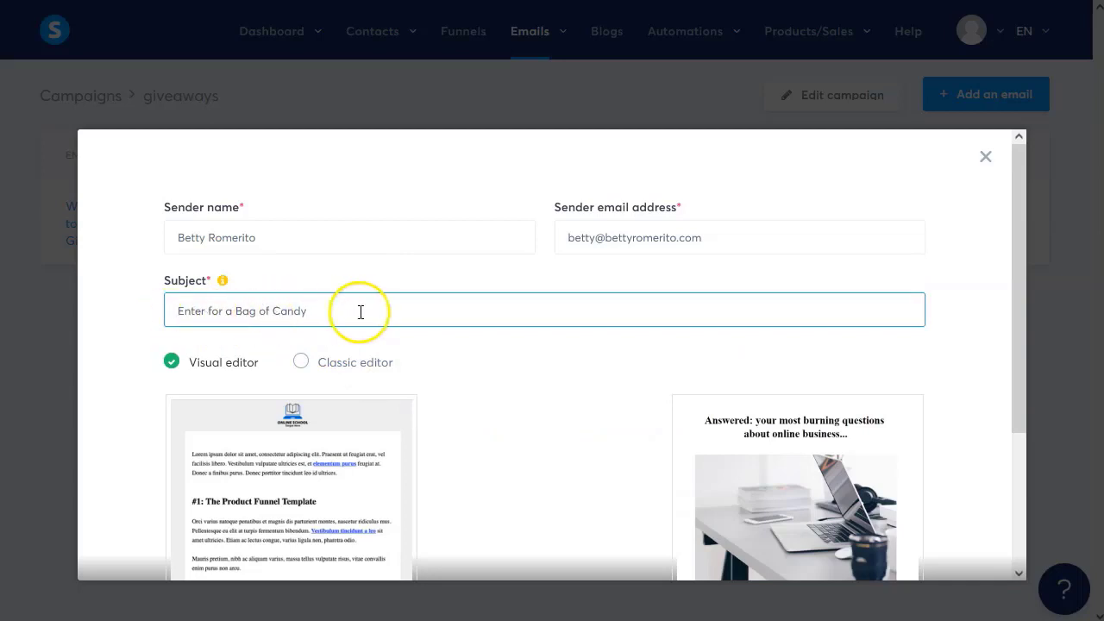
{"action": "left_click", "coordinate": [366, 374]}
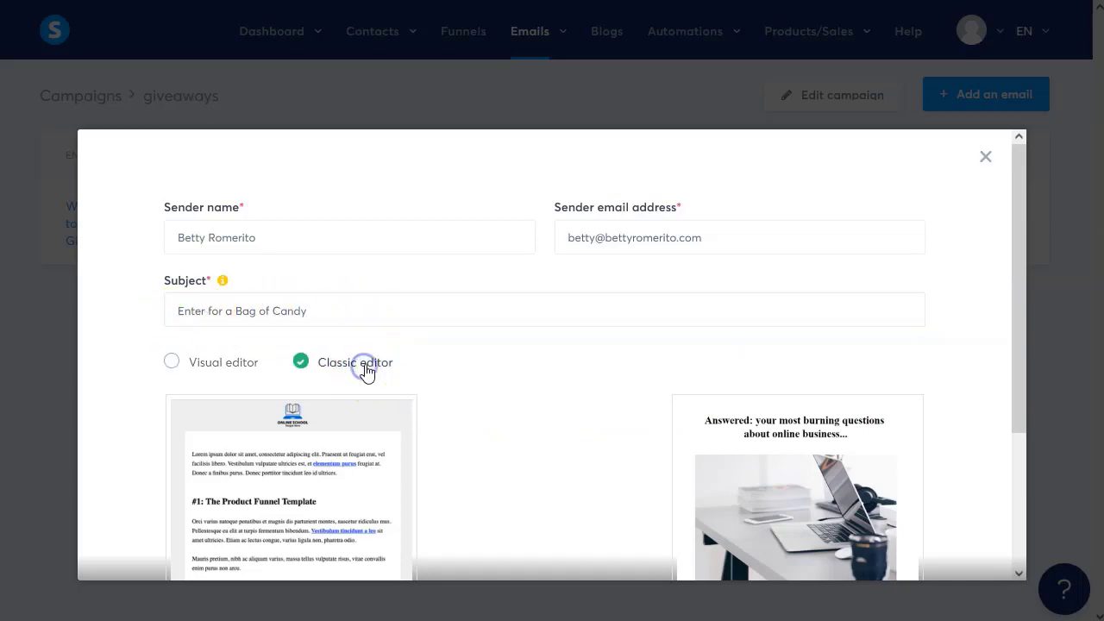
{"action": "scroll", "coordinate": [524, 384], "scroll_direction": "down", "scroll_amount": 2}
{"action": "left_click", "coordinate": [545, 520]}
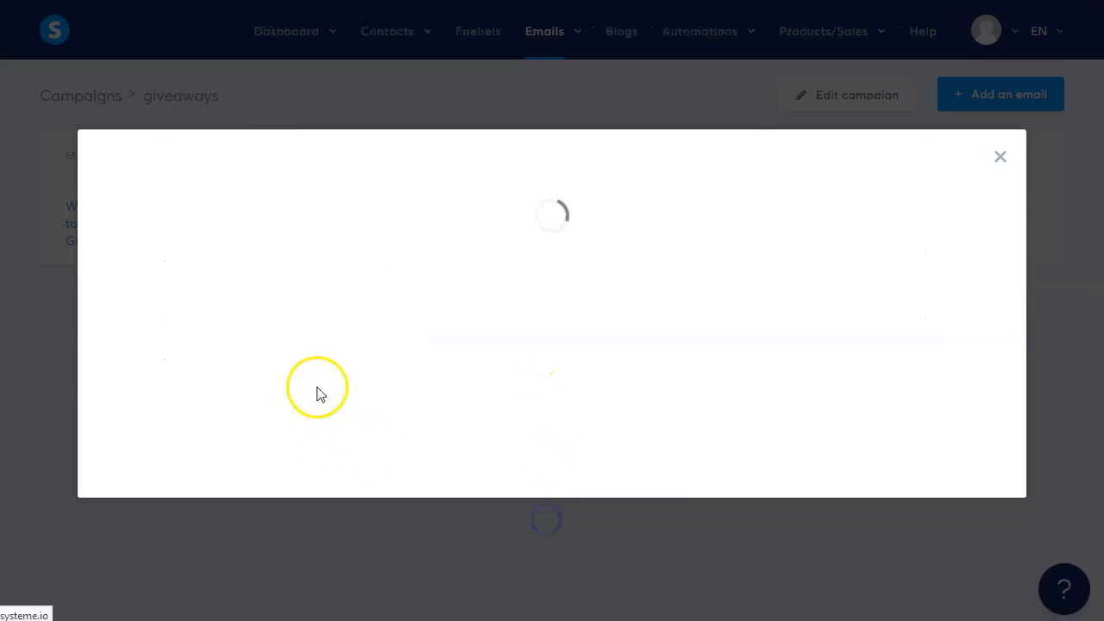
Step: Fill the email body with the template text from "Hi {first_name}," through the PS line, copied from the Notepad++ note
{"action": "key", "text": "alt+Tab"}
{"action": "scroll", "coordinate": [623, 469], "scroll_direction": "down", "scroll_amount": 3}
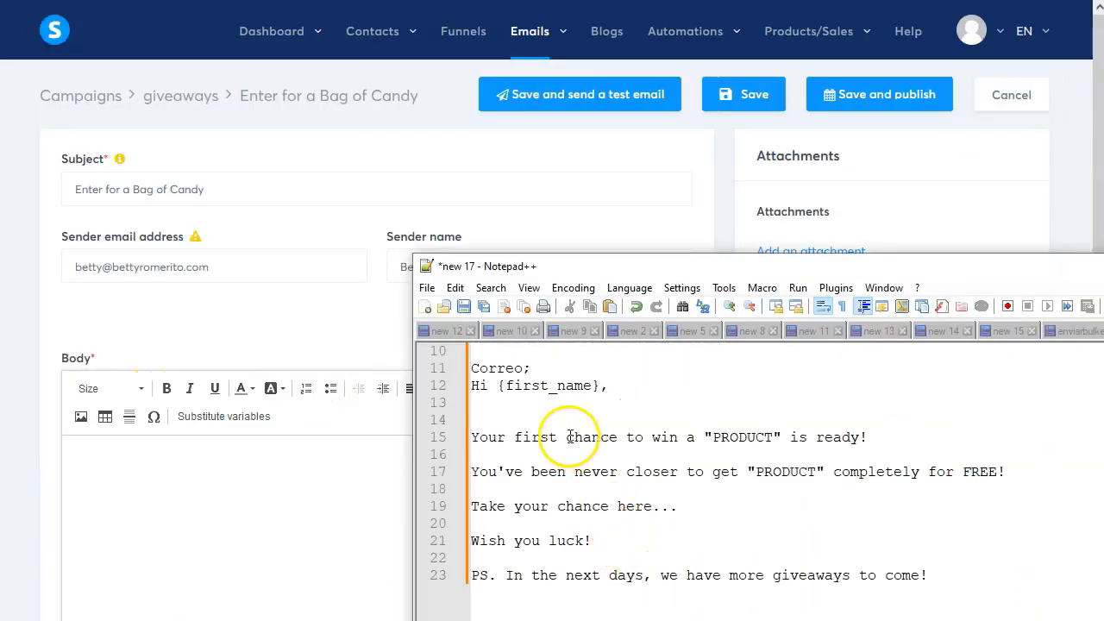
{"action": "left_click_drag", "start_coordinate": [476, 388], "coordinate": [945, 576]}
{"action": "key", "text": "ctrl+c"}
{"action": "left_click", "coordinate": [163, 468]}
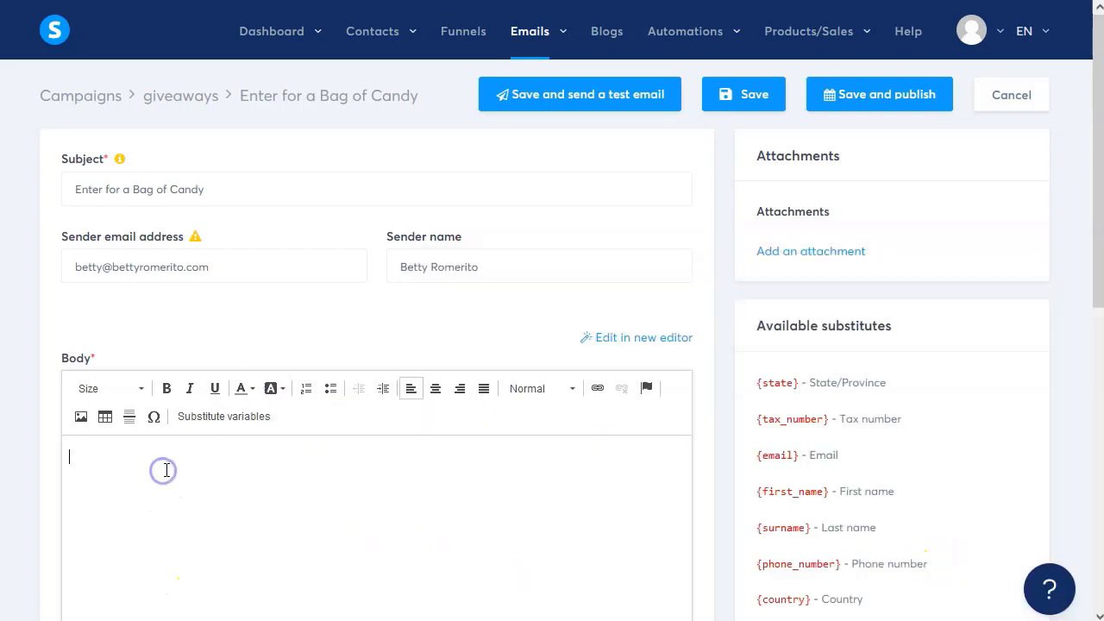
{"action": "key", "text": "ctrl+v"}
Step: Replace both "PRODUCT" placeholders in the email body with "a Bag of Candy" copied from the Notepad++ note
{"action": "scroll", "coordinate": [165, 469], "scroll_direction": "down", "scroll_amount": 3}
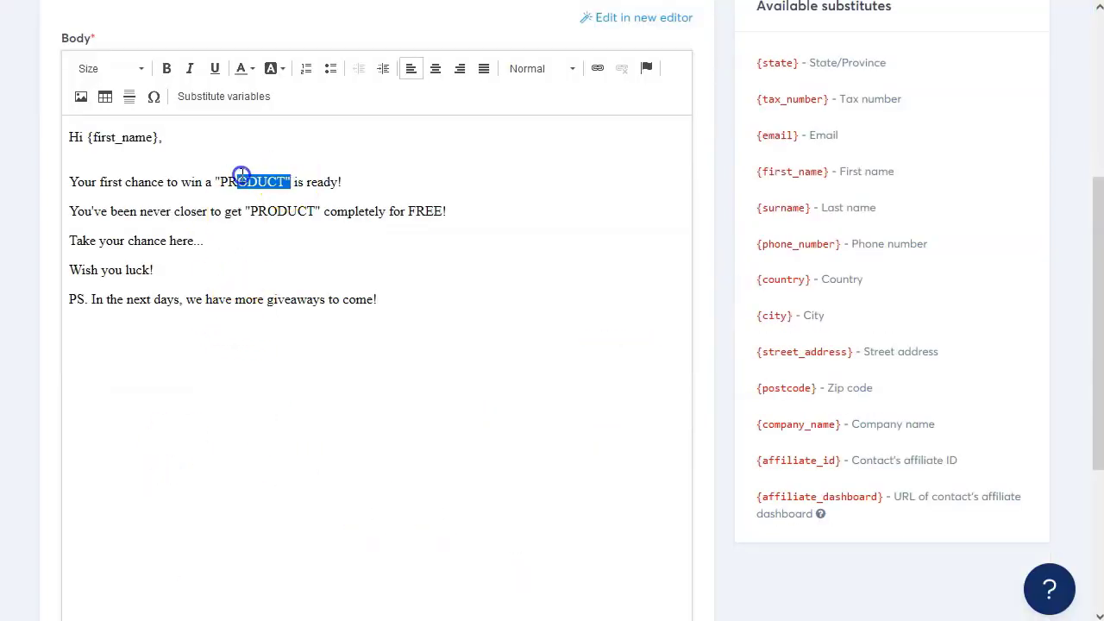
{"action": "key", "text": "alt+Tab"}
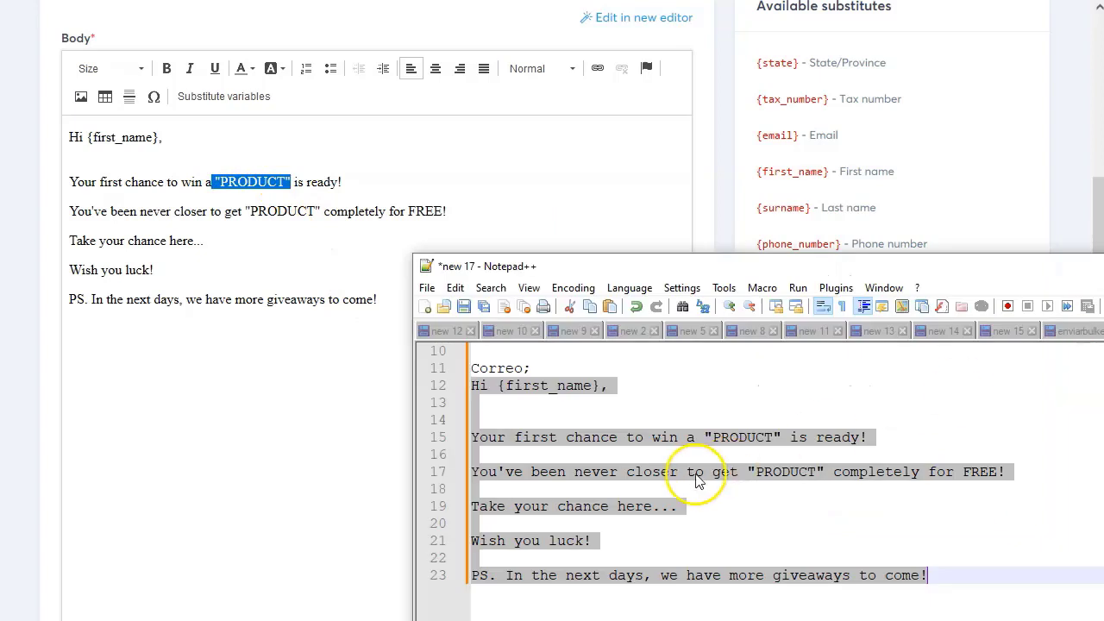
{"action": "scroll", "coordinate": [673, 406], "scroll_direction": "up", "scroll_amount": 3}
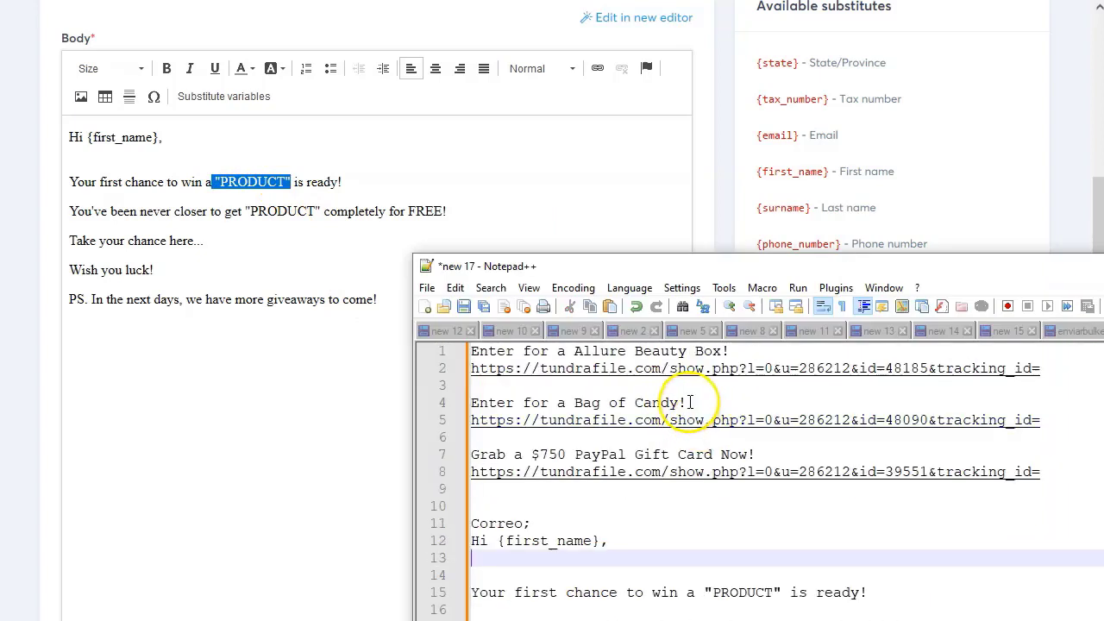
{"action": "left_click", "coordinate": [690, 402]}
{"action": "left_click_drag", "start_coordinate": [682, 402], "coordinate": [562, 399]}
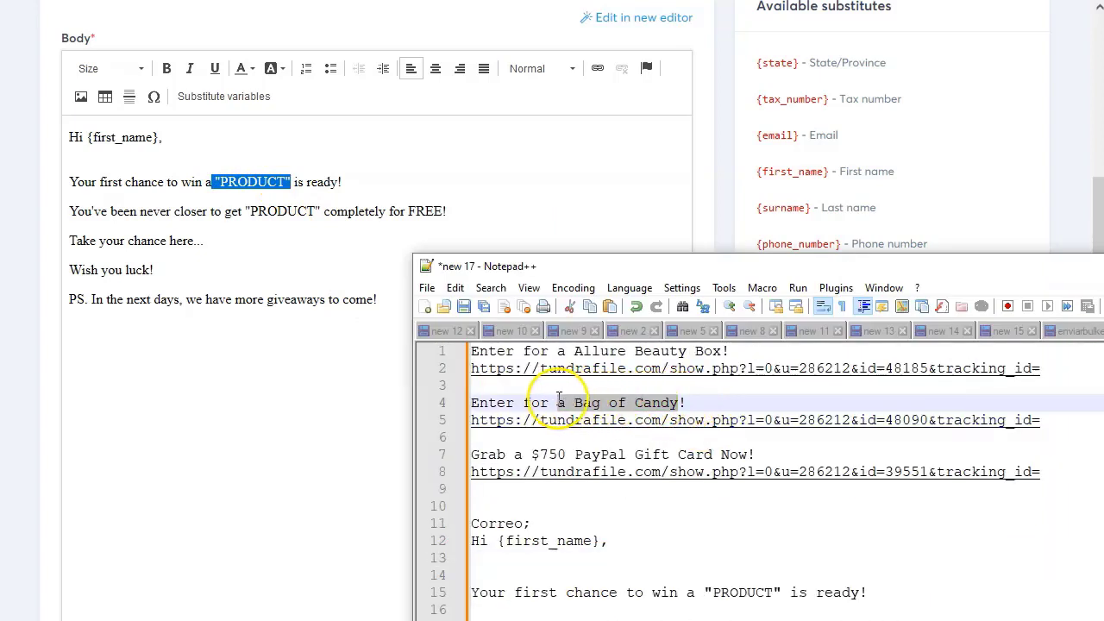
{"action": "left_click_drag", "start_coordinate": [215, 182], "coordinate": [290, 183]}
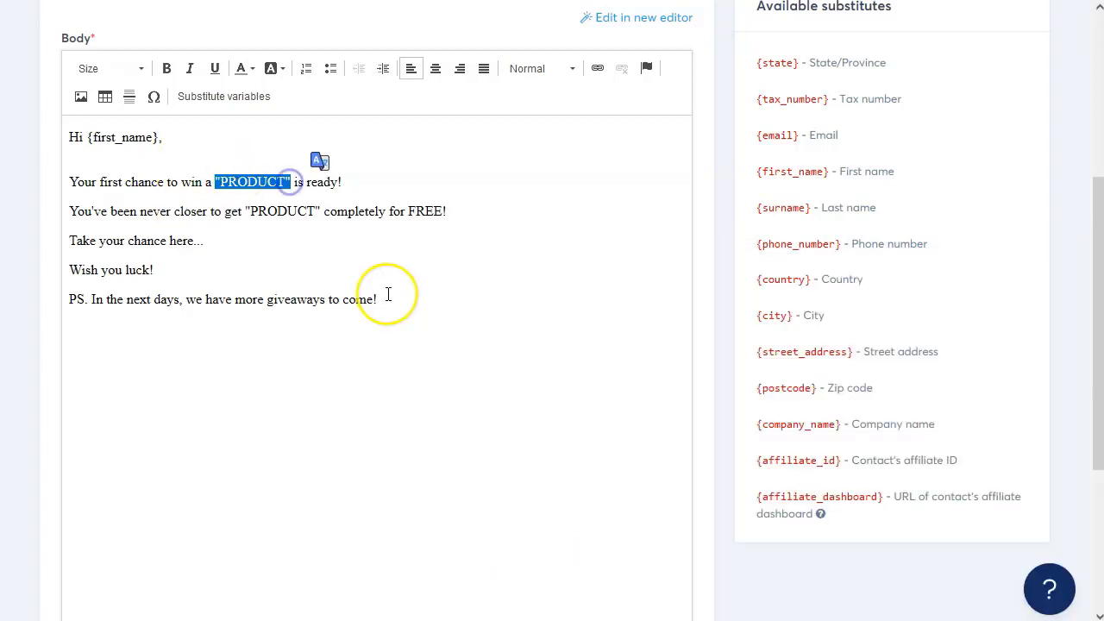
{"action": "key", "text": "ctrl+v"}
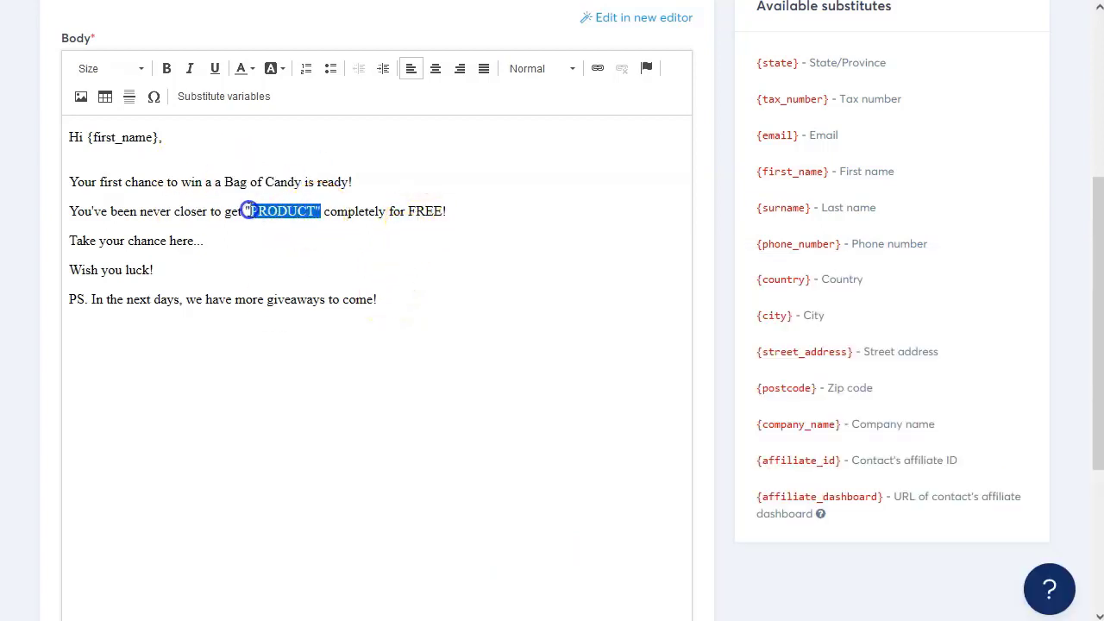
{"action": "key", "text": "ctrl+v"}
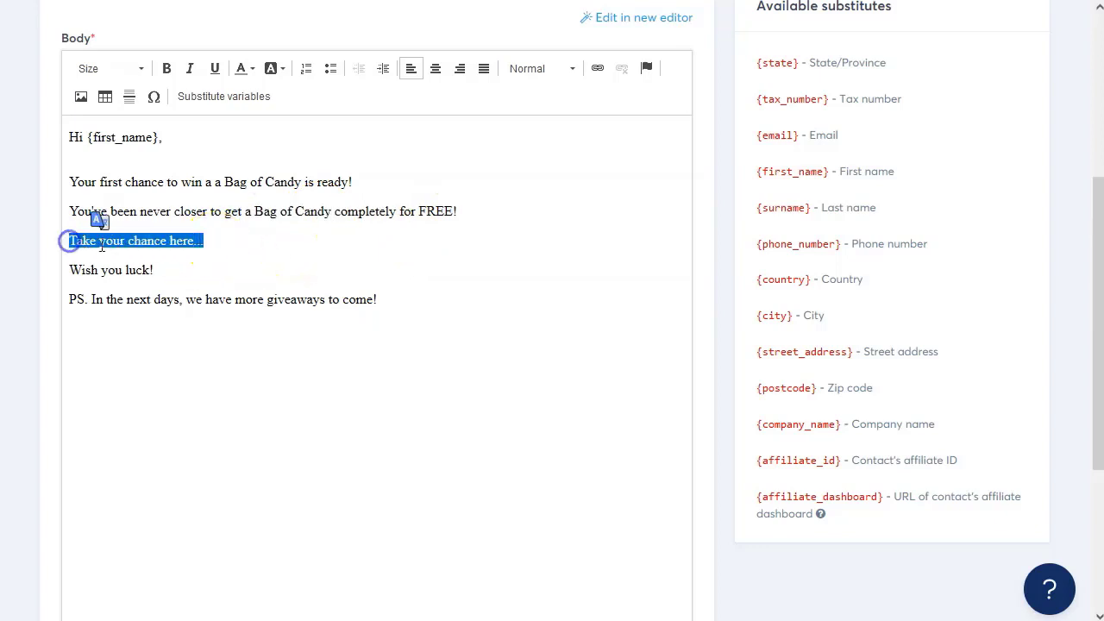
Step: Link the line "Take your chance here..." to the Bag of Candy offer URL copied from the Notepad++ note
{"action": "key", "text": "alt+Tab"}
{"action": "left_click_drag", "start_coordinate": [1065, 423], "coordinate": [473, 424]}
{"action": "key", "text": "ctrl+c"}
{"action": "left_click", "coordinate": [597, 69]}
{"action": "key", "text": "ctrl+v"}
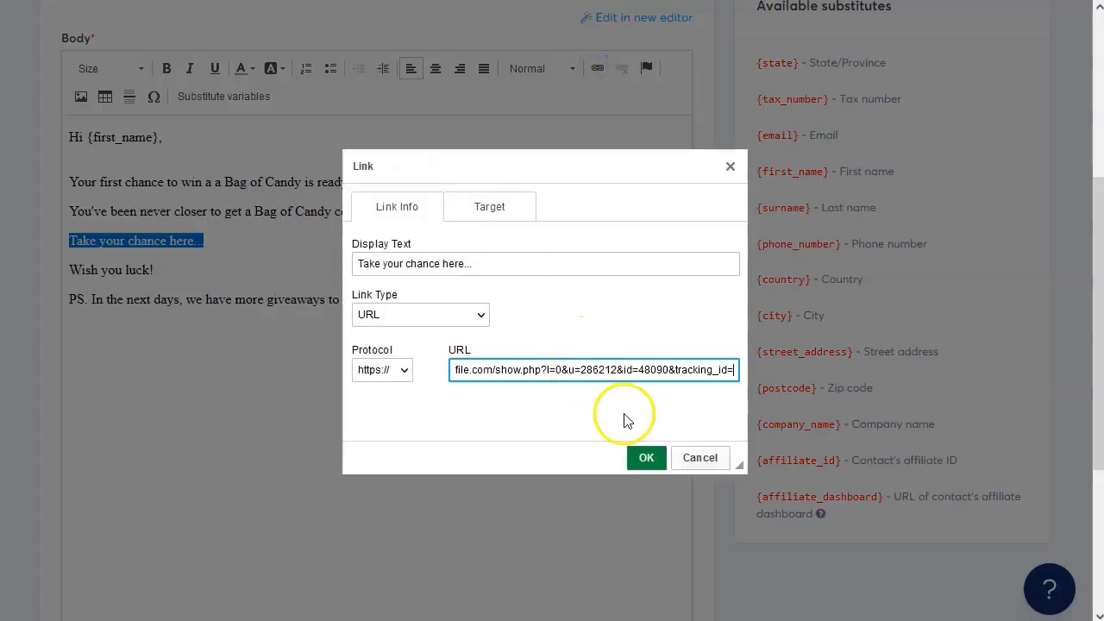
{"action": "left_click", "coordinate": [647, 458]}
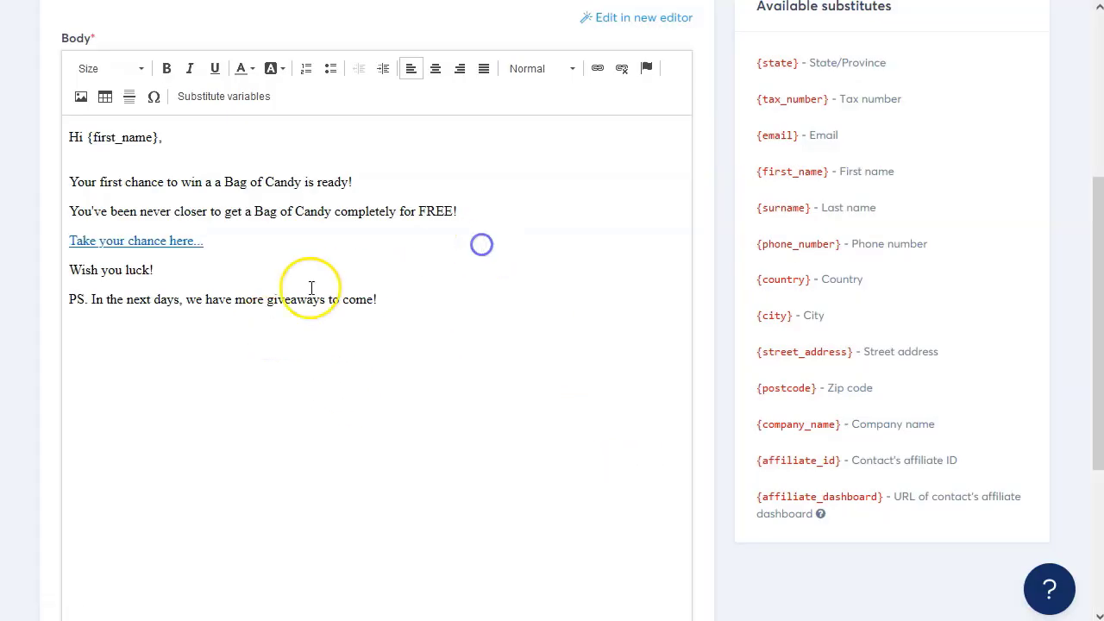
Step: Set the font size of the entire Bag of Candy email body to 18
{"action": "key", "text": "ctrl+a"}
{"action": "left_click", "coordinate": [121, 69]}
{"action": "scroll", "coordinate": [115, 198], "scroll_direction": "down", "scroll_amount": 5}
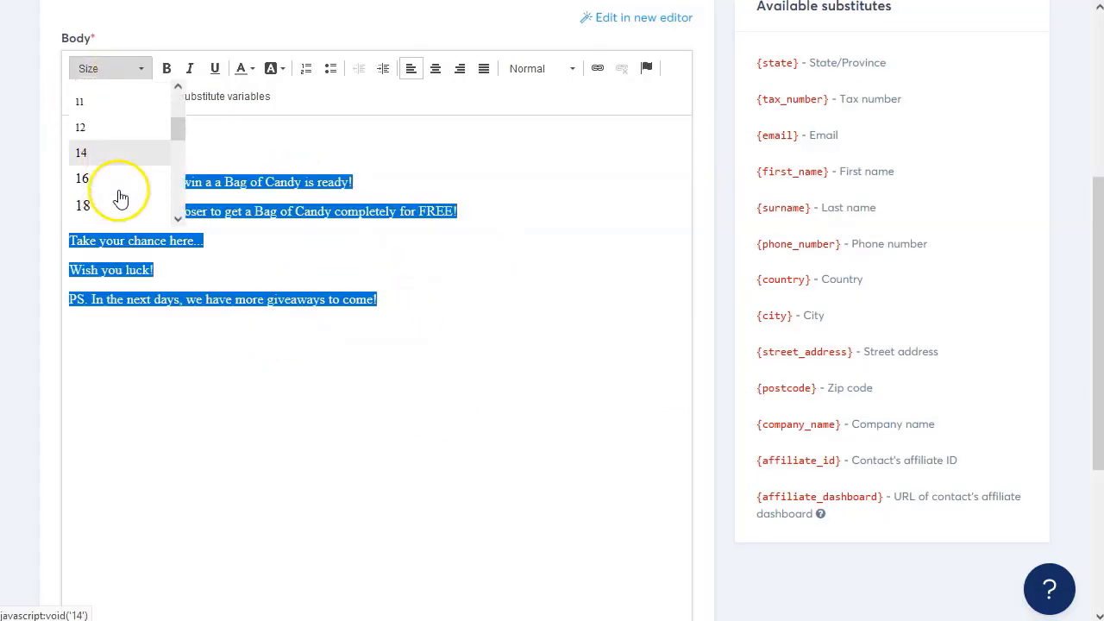
{"action": "left_click", "coordinate": [121, 132]}
Step: Save the "Enter for a Bag of Candy" email without publishing it
{"action": "scroll", "coordinate": [456, 266], "scroll_direction": "up", "scroll_amount": 4}
{"action": "left_click", "coordinate": [971, 32]}
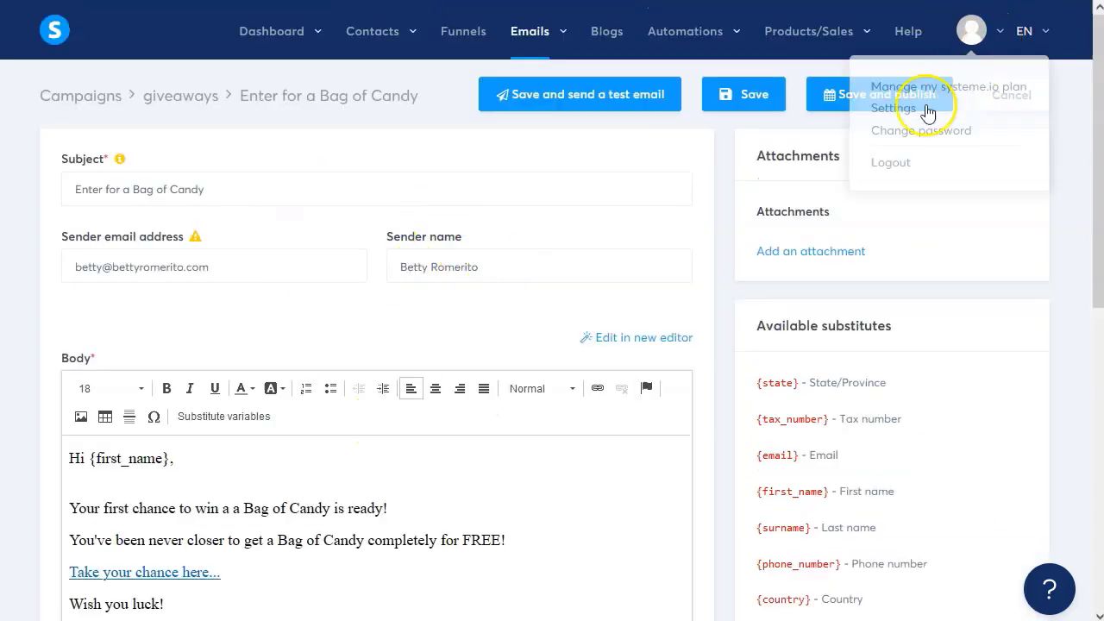
{"action": "left_click", "coordinate": [751, 95]}
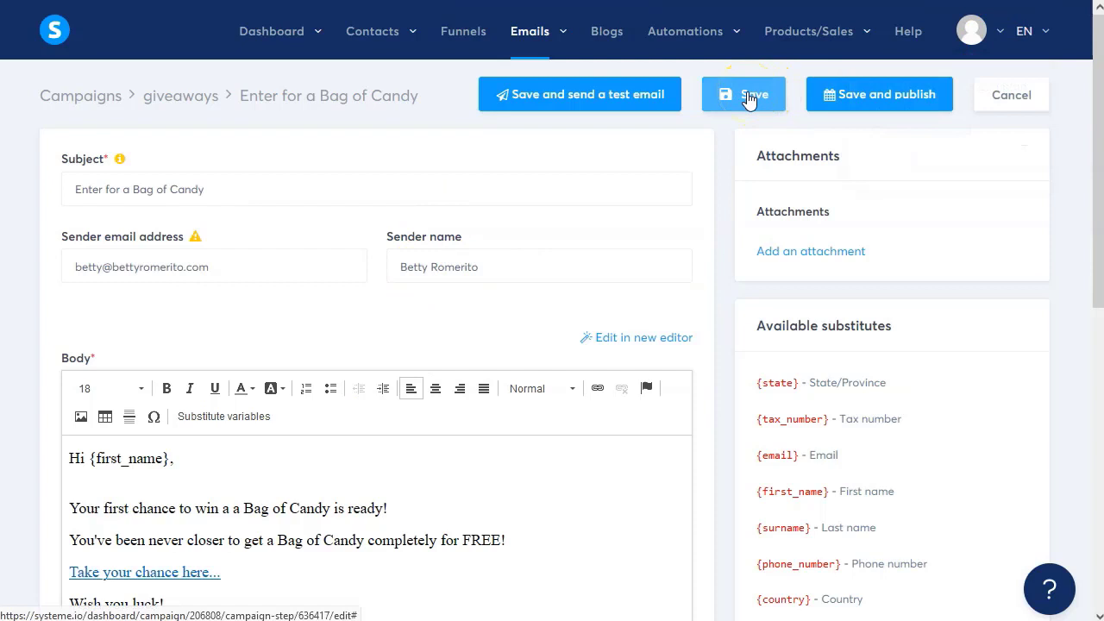
{"action": "left_click", "coordinate": [889, 97]}
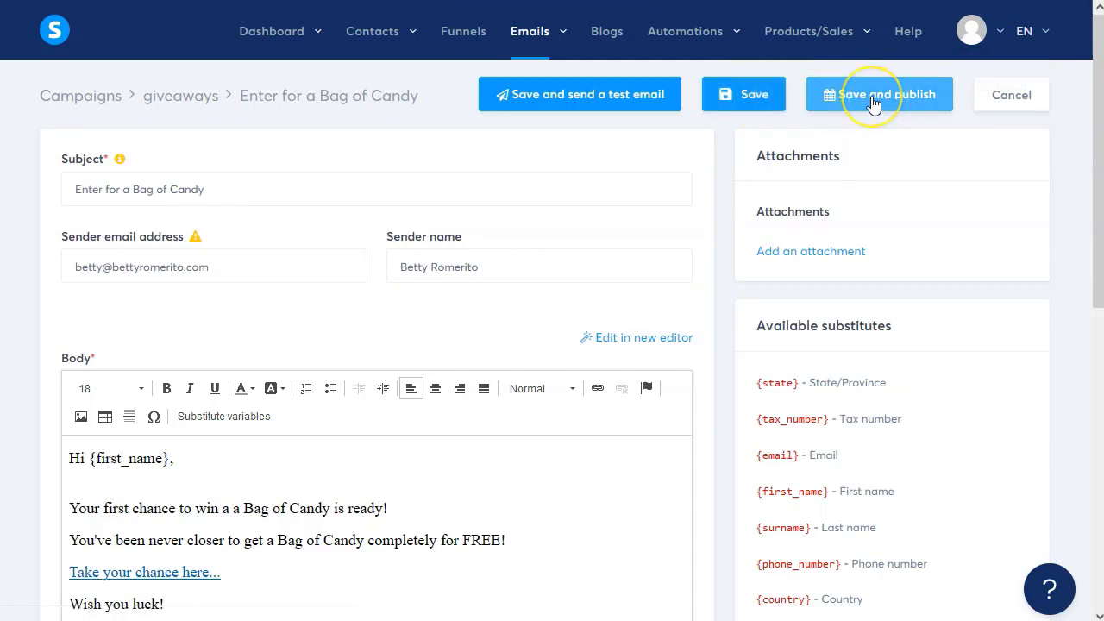
{"action": "left_click", "coordinate": [752, 97]}
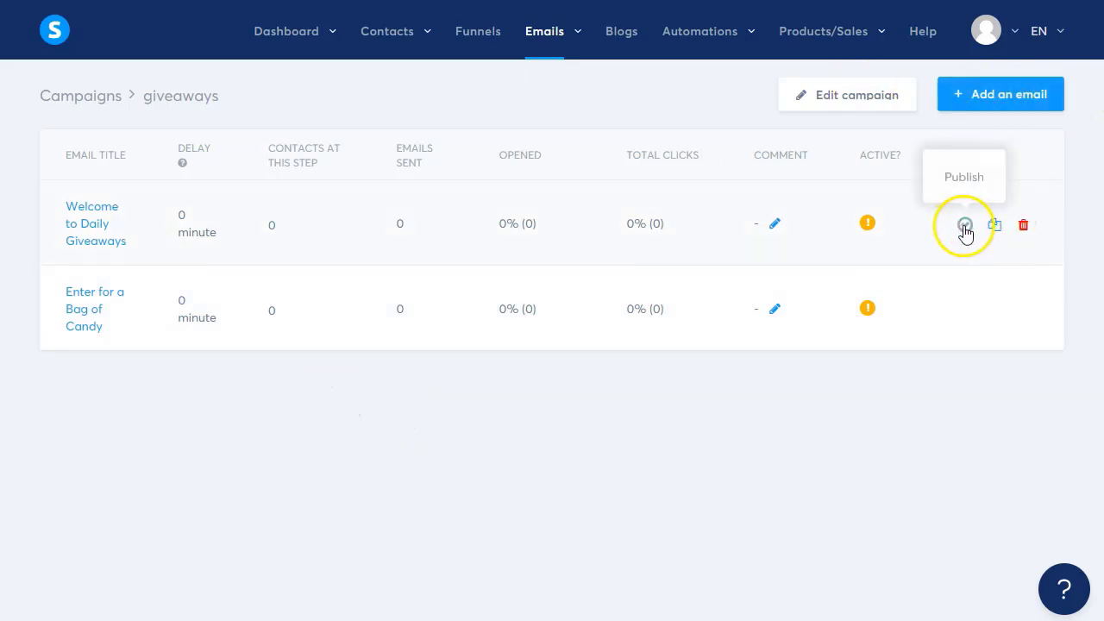
Step: Publish the "Welcome to Daily Giveaways" email with a sending delay of 0 minutes and no preceding email selected
{"action": "left_click", "coordinate": [963, 226]}
{"action": "left_click", "coordinate": [408, 247]}
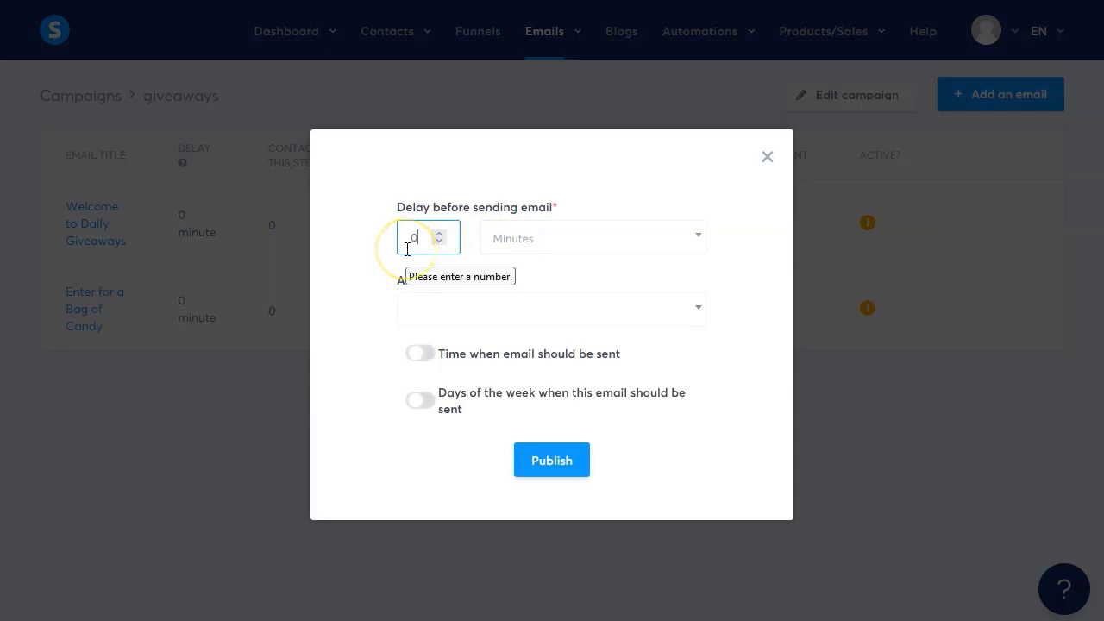
{"action": "left_click", "coordinate": [522, 239]}
{"action": "left_click", "coordinate": [535, 270]}
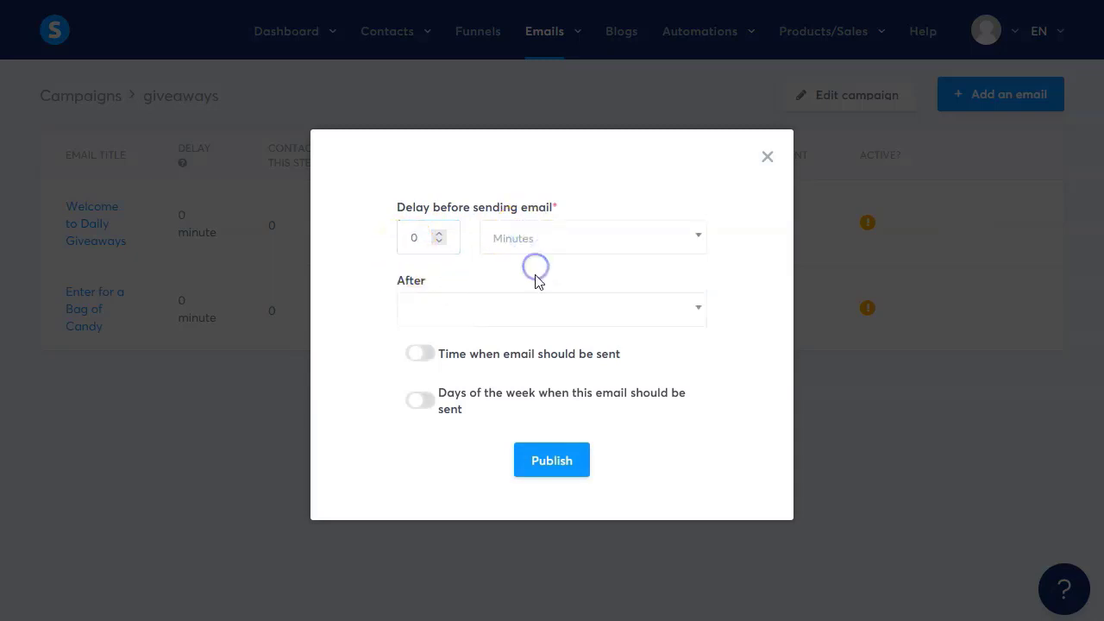
{"action": "left_click", "coordinate": [498, 312]}
{"action": "left_click", "coordinate": [506, 317]}
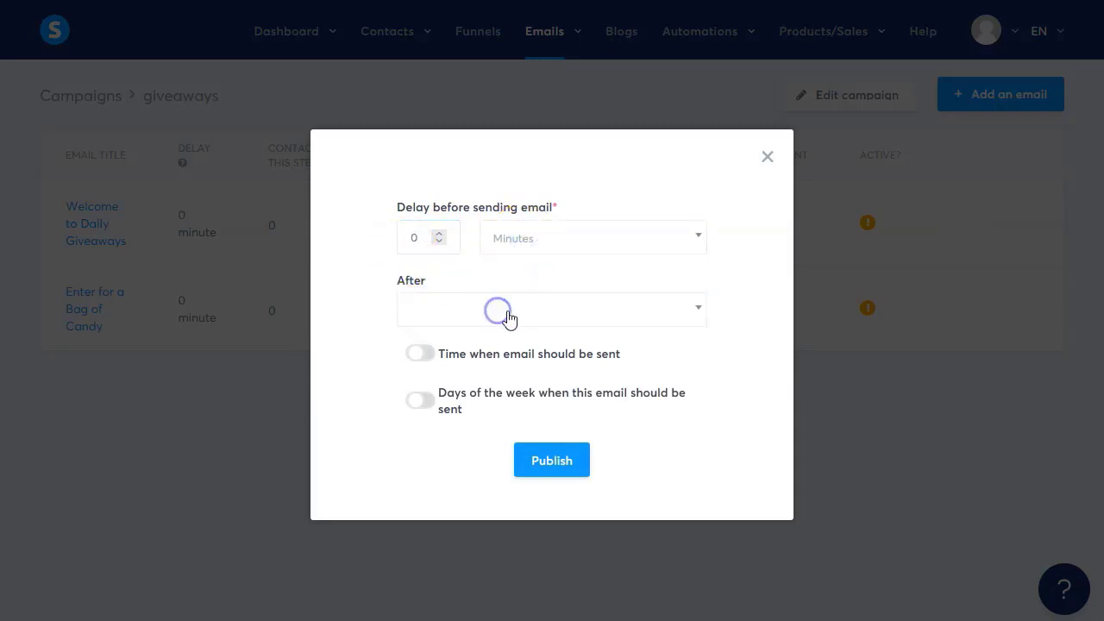
{"action": "left_click", "coordinate": [549, 459]}
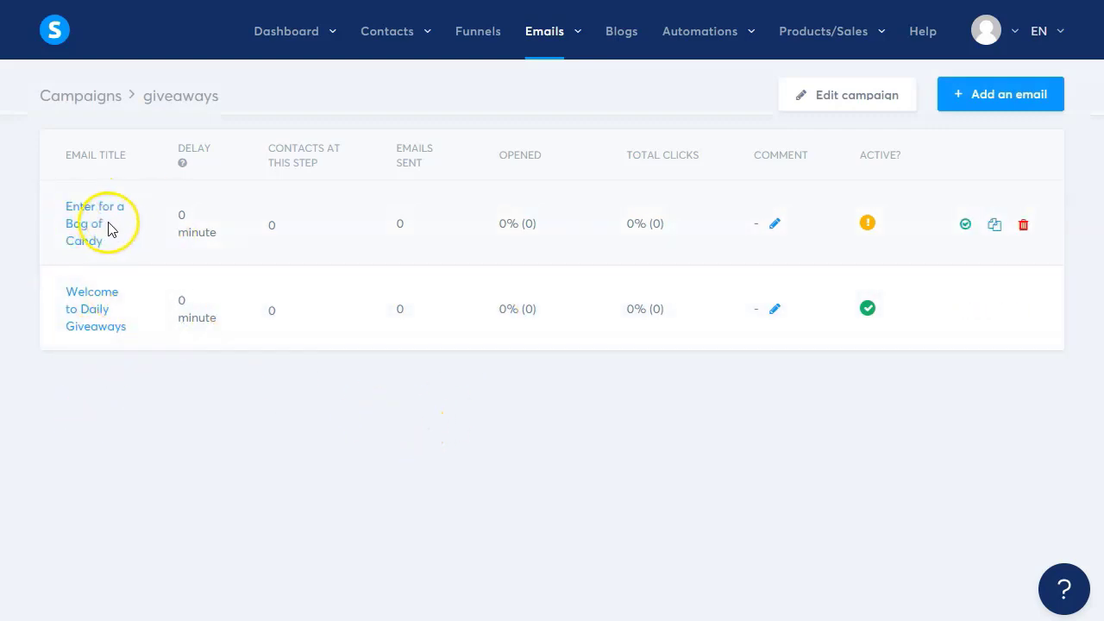
Step: Publish the "Enter for a Bag of Candy" email with a sending delay of 1 day after "Welcome to Daily Giveaways"
{"action": "left_click", "coordinate": [965, 225]}
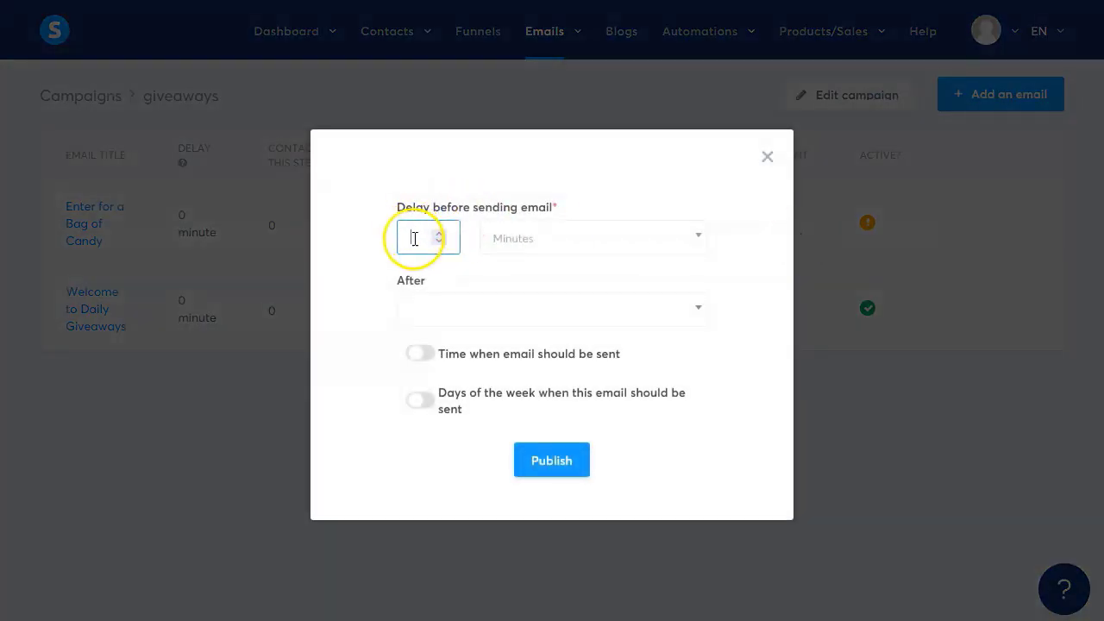
{"action": "type", "text": "1"}
{"action": "left_click", "coordinate": [567, 245]}
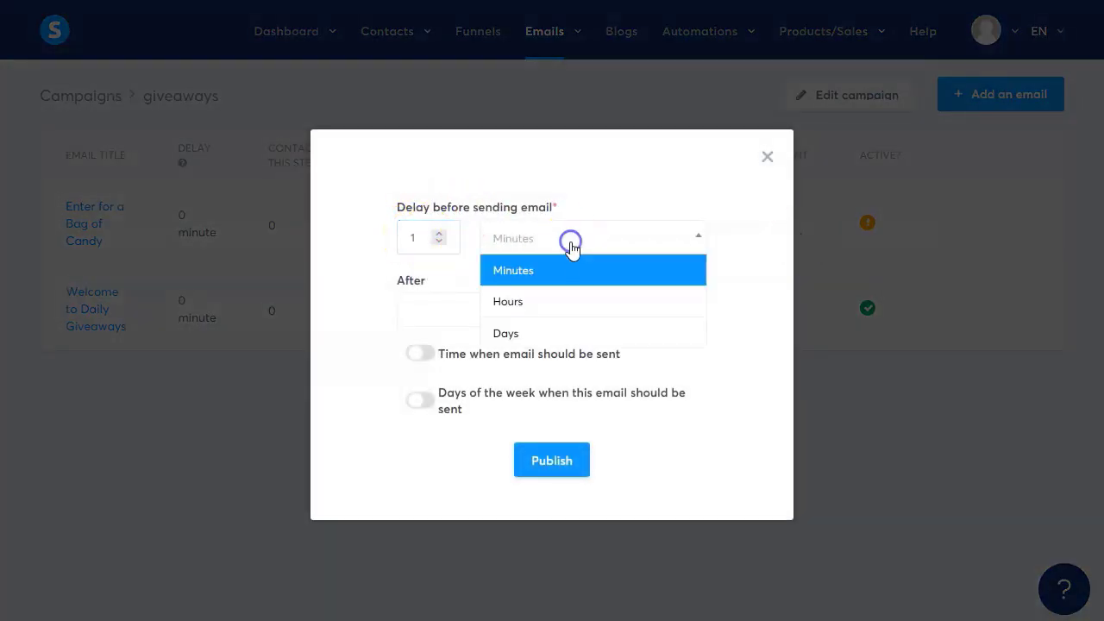
{"action": "left_click", "coordinate": [545, 337]}
{"action": "left_click", "coordinate": [477, 311]}
{"action": "left_click", "coordinate": [477, 356]}
{"action": "left_click", "coordinate": [541, 460]}
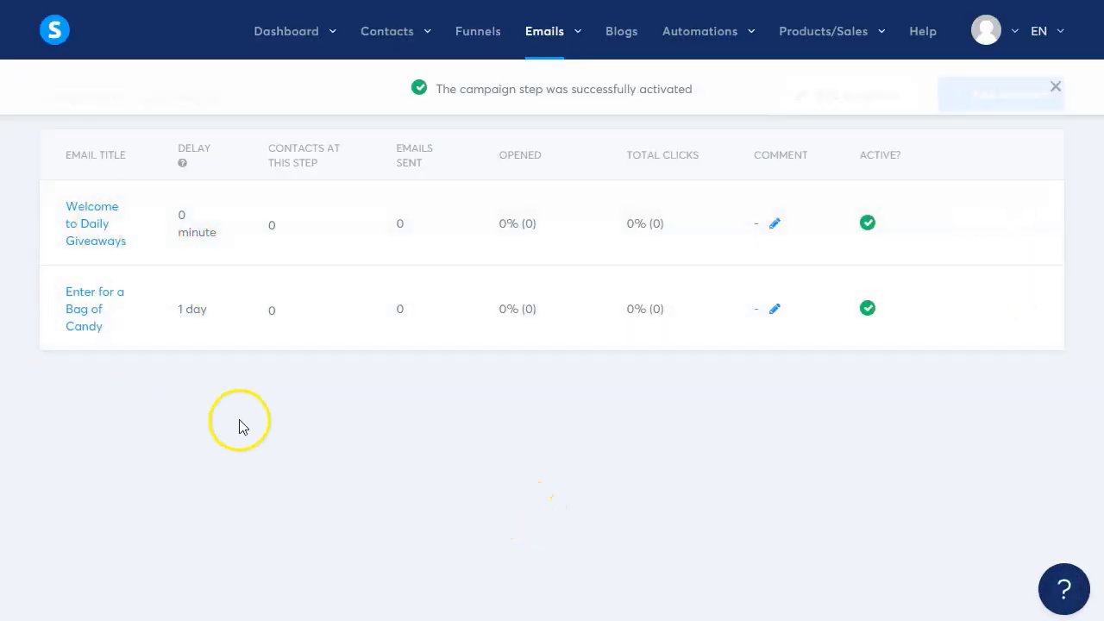
{"action": "left_click", "coordinate": [1056, 88]}
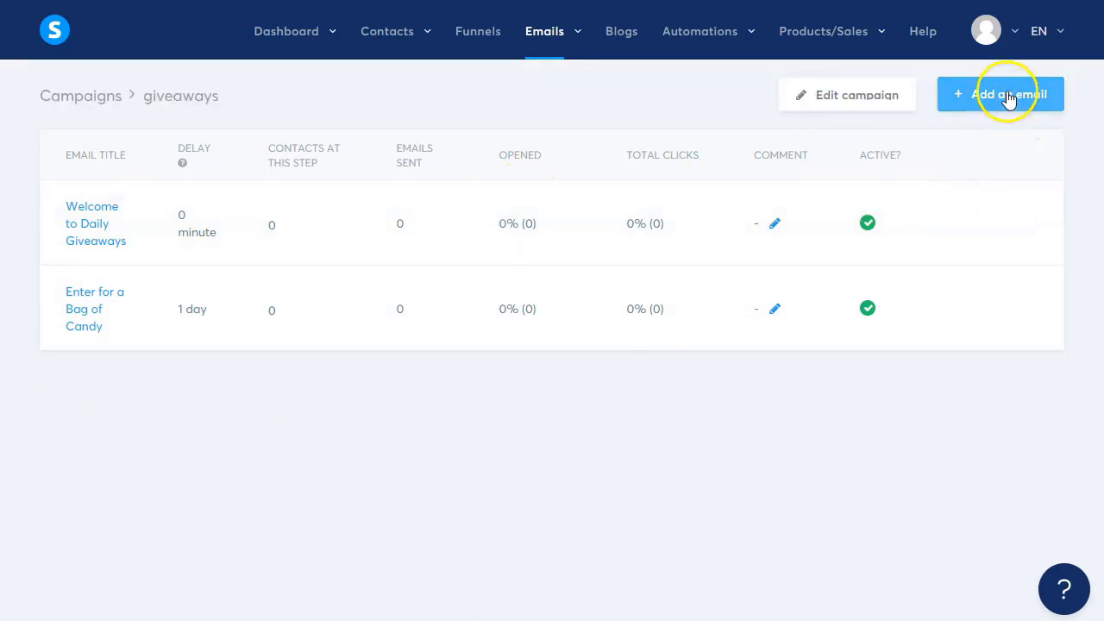
Step: Create a classic-editor campaign email with the subject "Grab a $750 PayPal Gift Card Now!" copied from the Notepad++ note
{"action": "left_click", "coordinate": [1007, 96]}
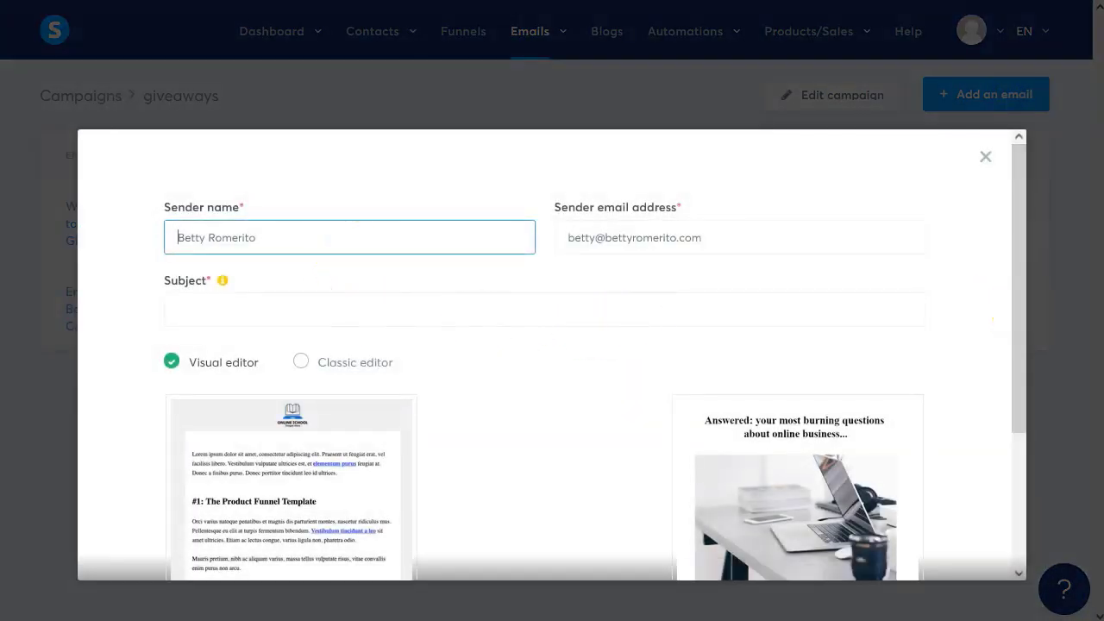
{"action": "key", "text": "alt+Tab"}
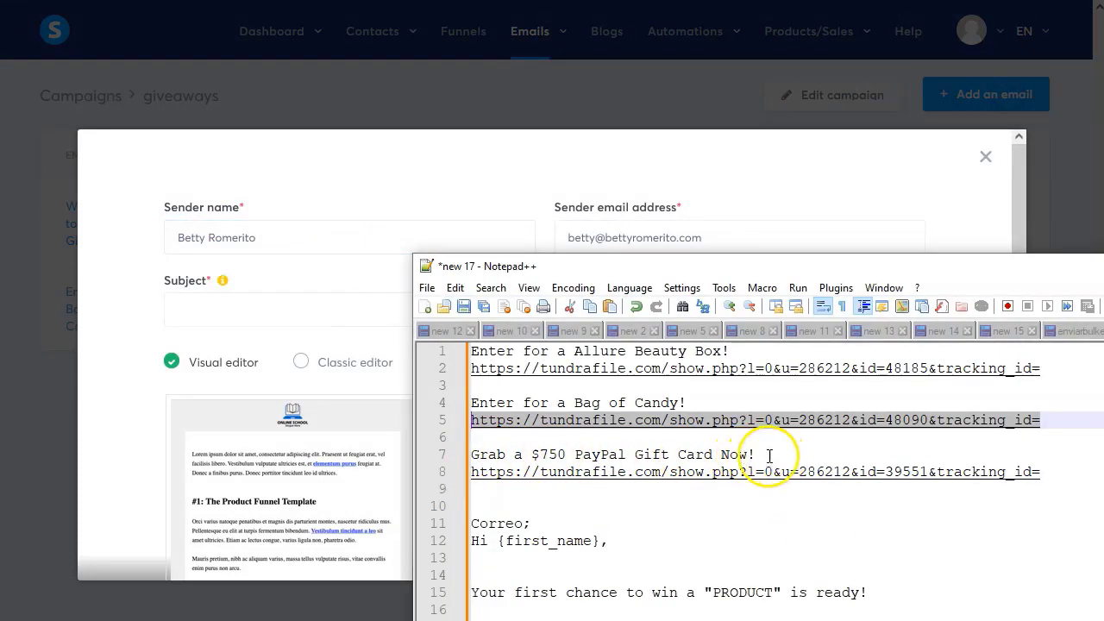
{"action": "left_click_drag", "start_coordinate": [759, 455], "coordinate": [470, 450]}
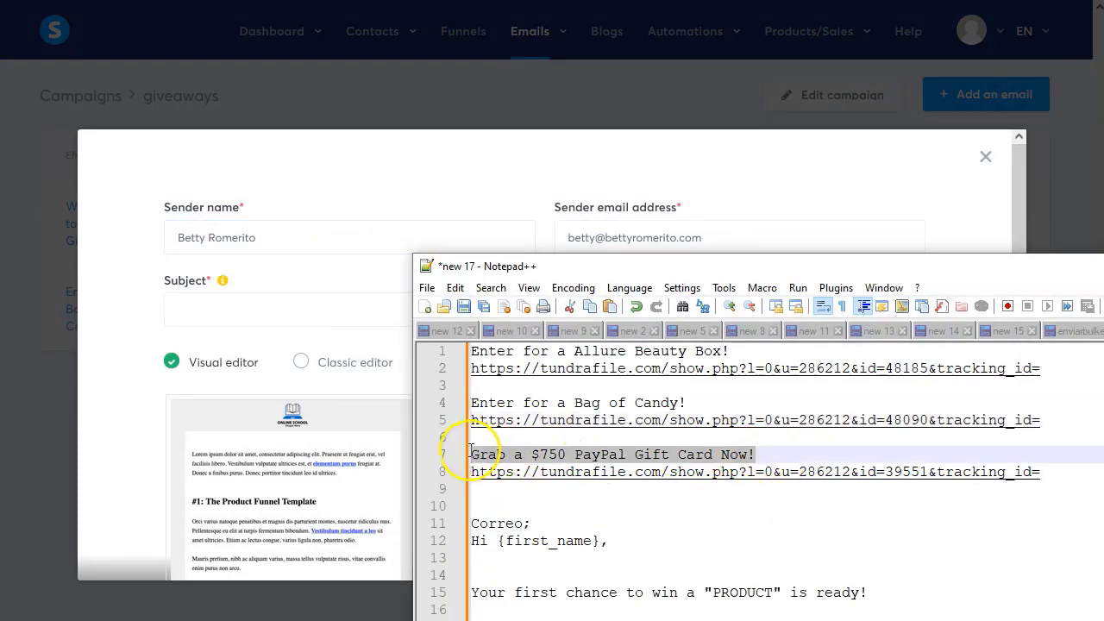
{"action": "left_click", "coordinate": [293, 311]}
{"action": "key", "text": "ctrl+v"}
{"action": "left_click", "coordinate": [301, 362]}
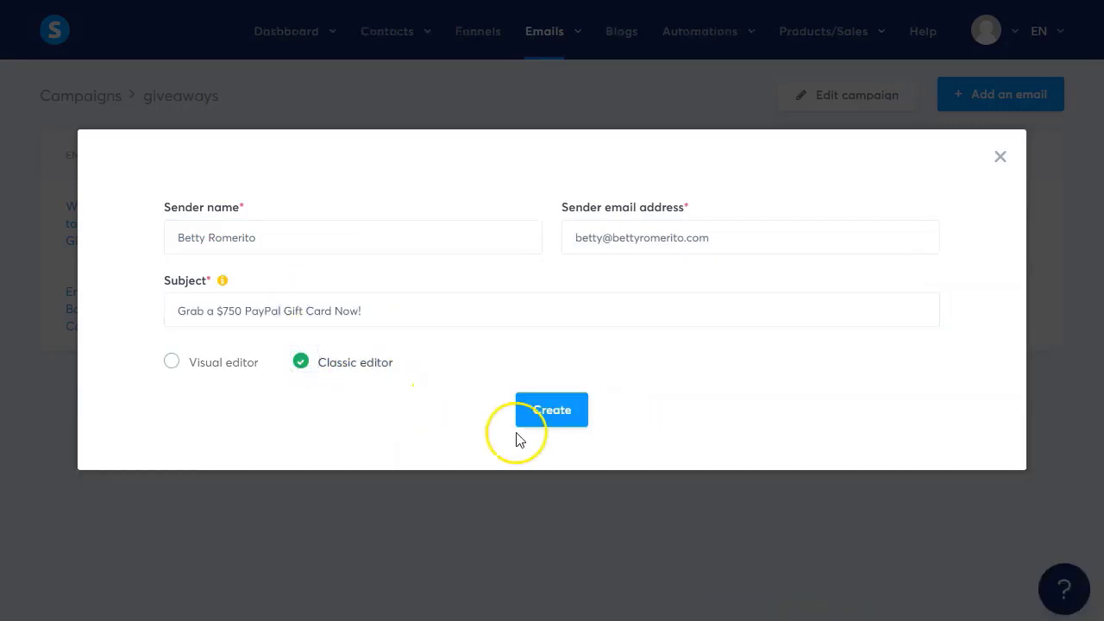
{"action": "left_click", "coordinate": [561, 413]}
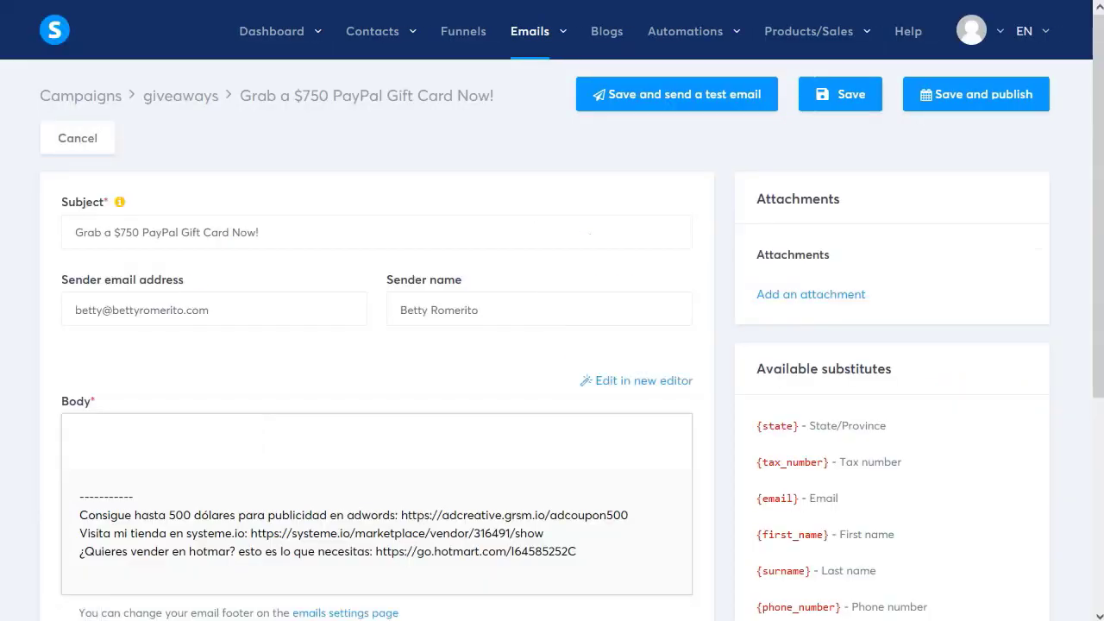
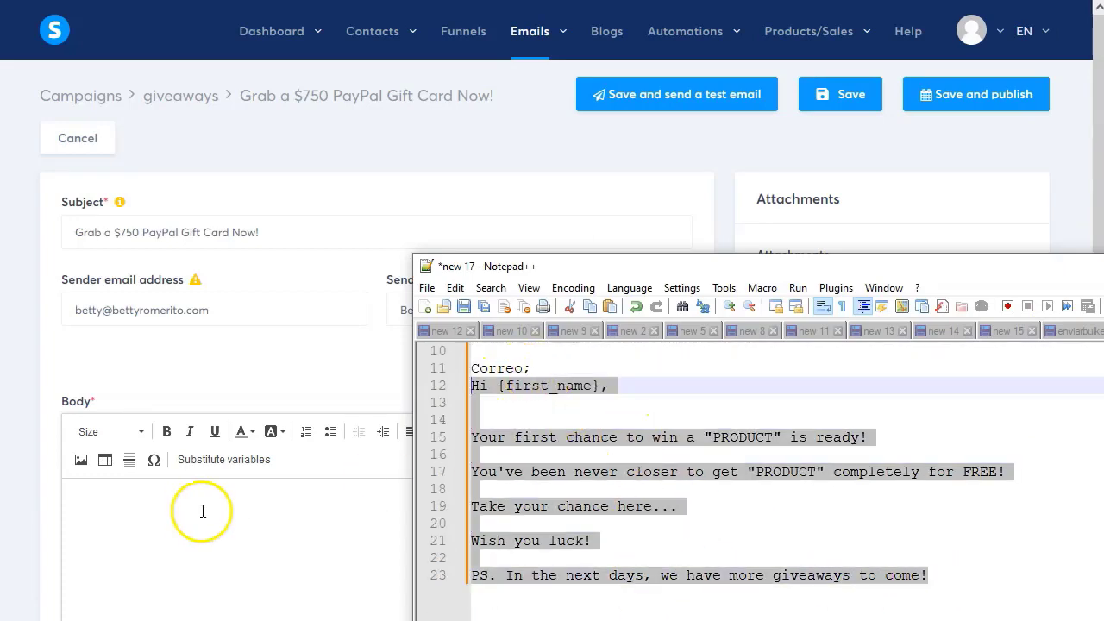
Step: Fill the email body with the template from the Notepad++ note and replace both "PRODUCT" placeholders with "$750 PayPal Gift Card"
{"action": "left_click", "coordinate": [192, 512]}
{"action": "key", "text": "ctrl+v"}
{"action": "key", "text": "alt+Tab"}
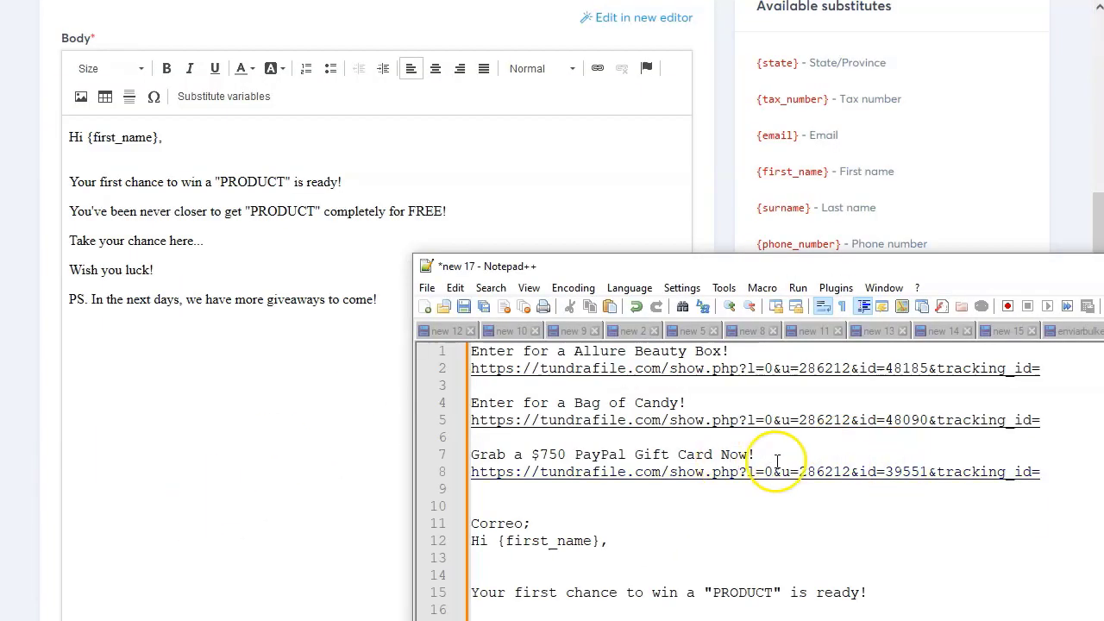
{"action": "left_click_drag", "start_coordinate": [531, 455], "coordinate": [709, 454]}
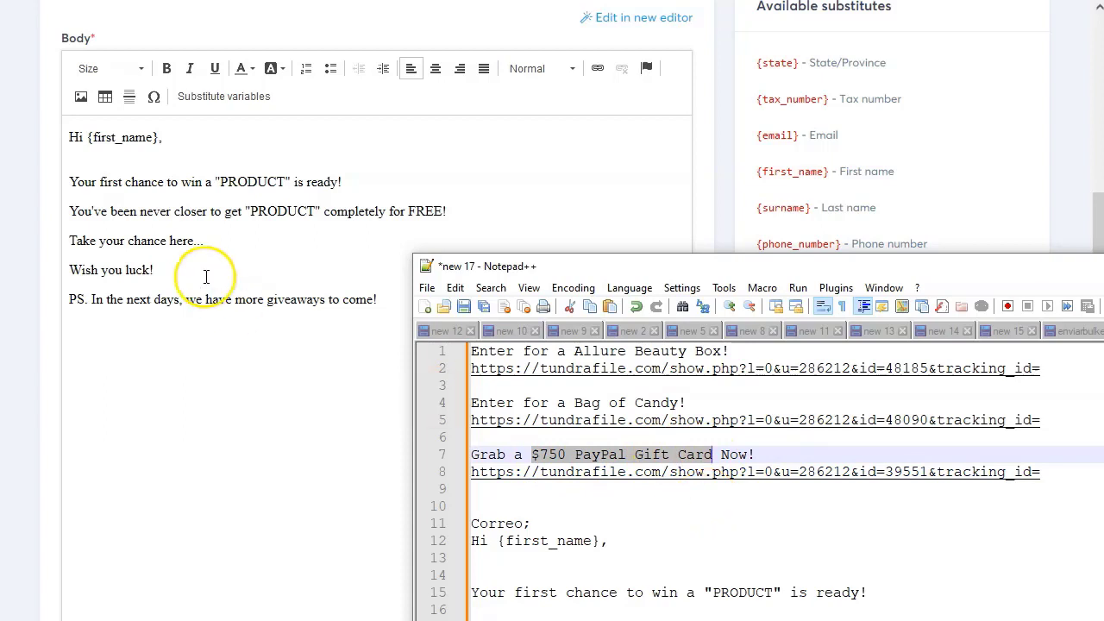
{"action": "left_click", "coordinate": [204, 244]}
{"action": "left_click_drag", "start_coordinate": [216, 175], "coordinate": [262, 179]}
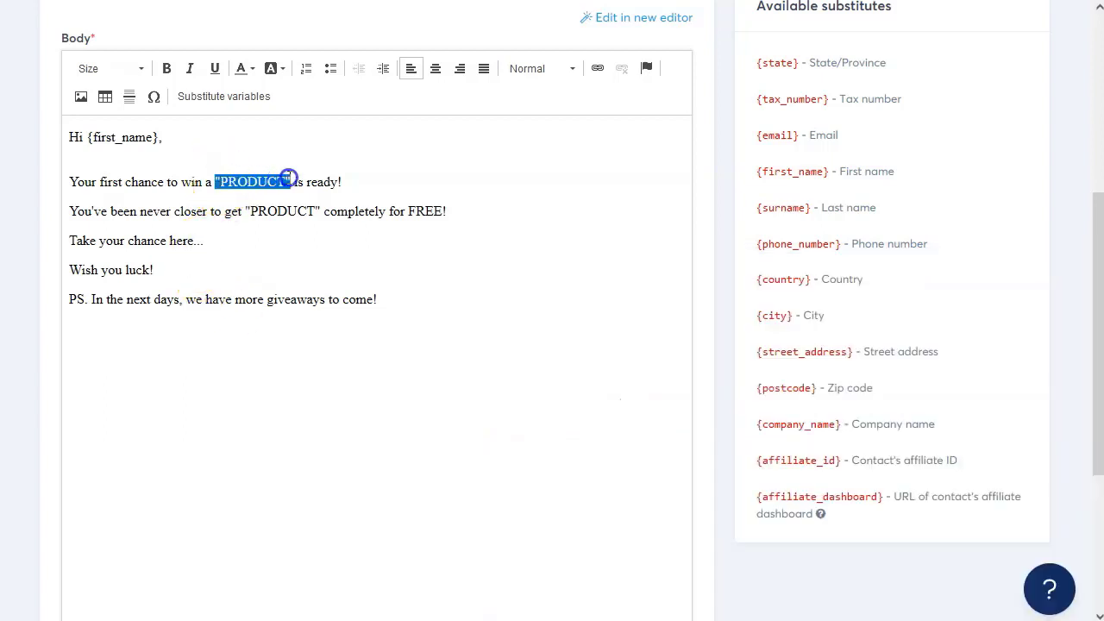
{"action": "key", "text": "ctrl+v"}
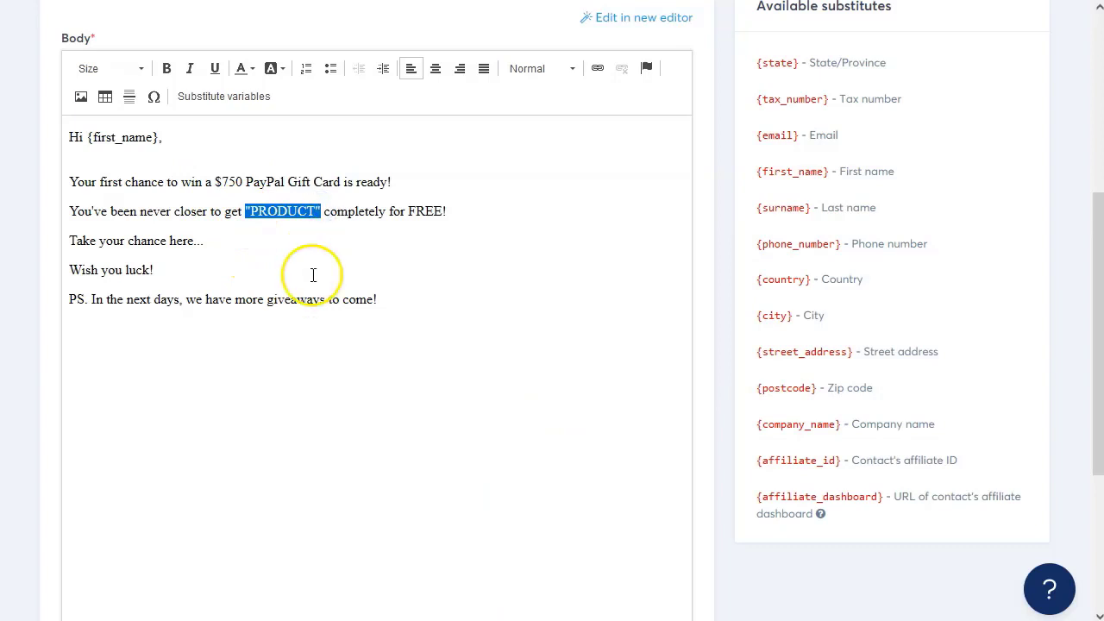
{"action": "key", "text": "ctrl+v"}
Step: Set the font size of the entire PayPal Gift Card email body to 18
{"action": "left_click_drag", "start_coordinate": [394, 296], "coordinate": [62, 132]}
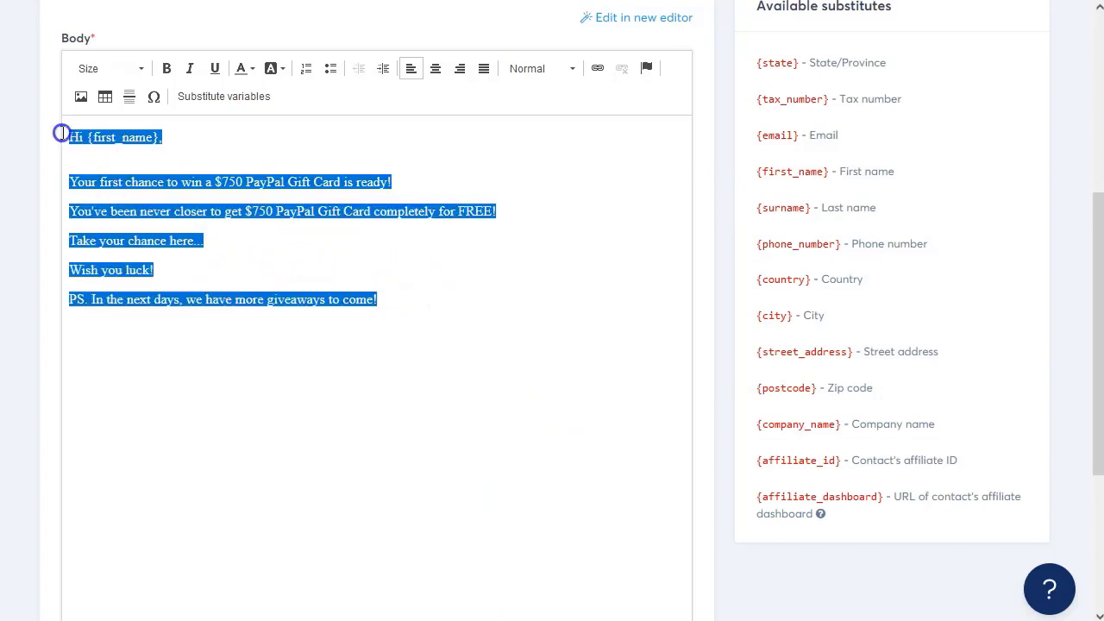
{"action": "left_click", "coordinate": [116, 68]}
{"action": "scroll", "coordinate": [138, 186], "scroll_direction": "down", "scroll_amount": 1}
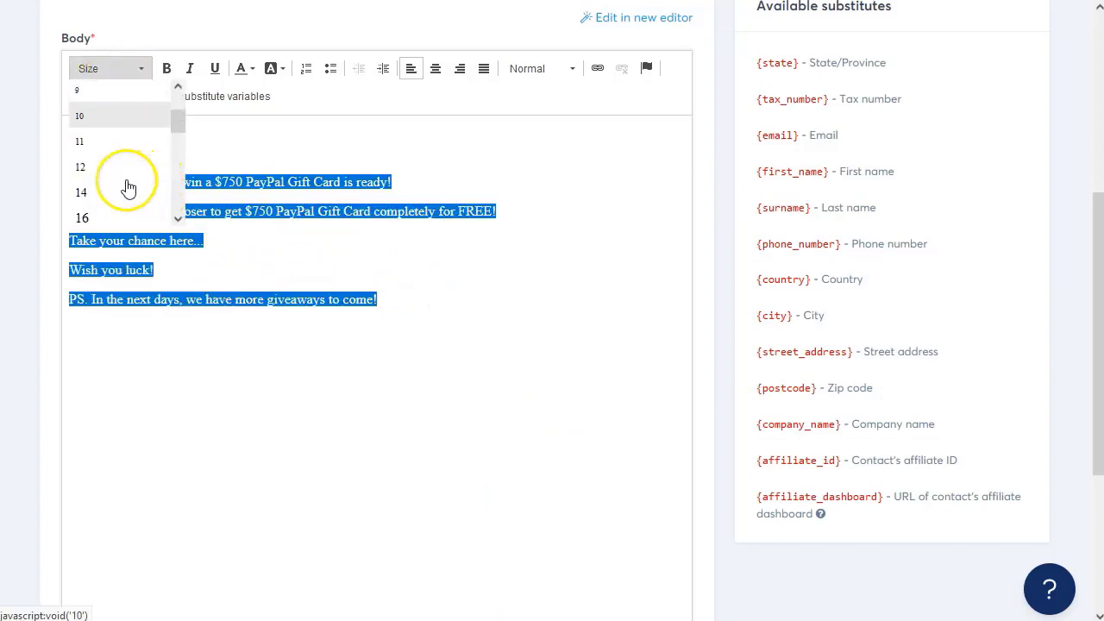
{"action": "scroll", "coordinate": [118, 209], "scroll_direction": "down", "scroll_amount": 1}
{"action": "left_click", "coordinate": [111, 146]}
{"action": "left_click", "coordinate": [175, 364]}
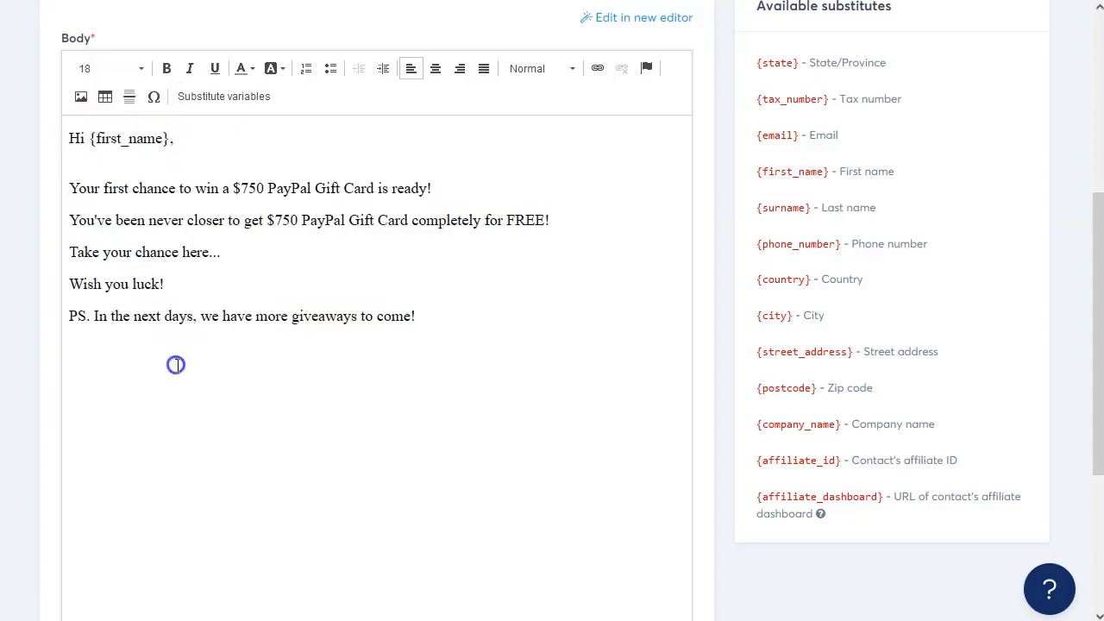
Step: Link the line "Take your chance here..." to the $750 PayPal Gift Card offer URL copied from the Notepad++ note
{"action": "left_click_drag", "start_coordinate": [239, 254], "coordinate": [75, 252]}
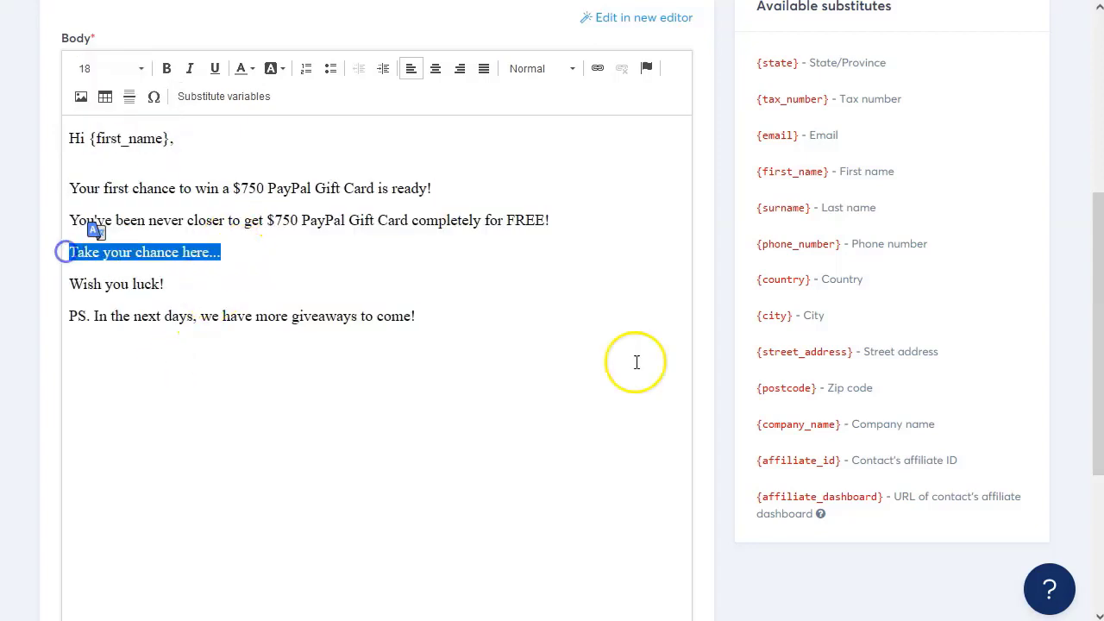
{"action": "key", "text": "alt+Tab"}
{"action": "left_click_drag", "start_coordinate": [1041, 471], "coordinate": [475, 477]}
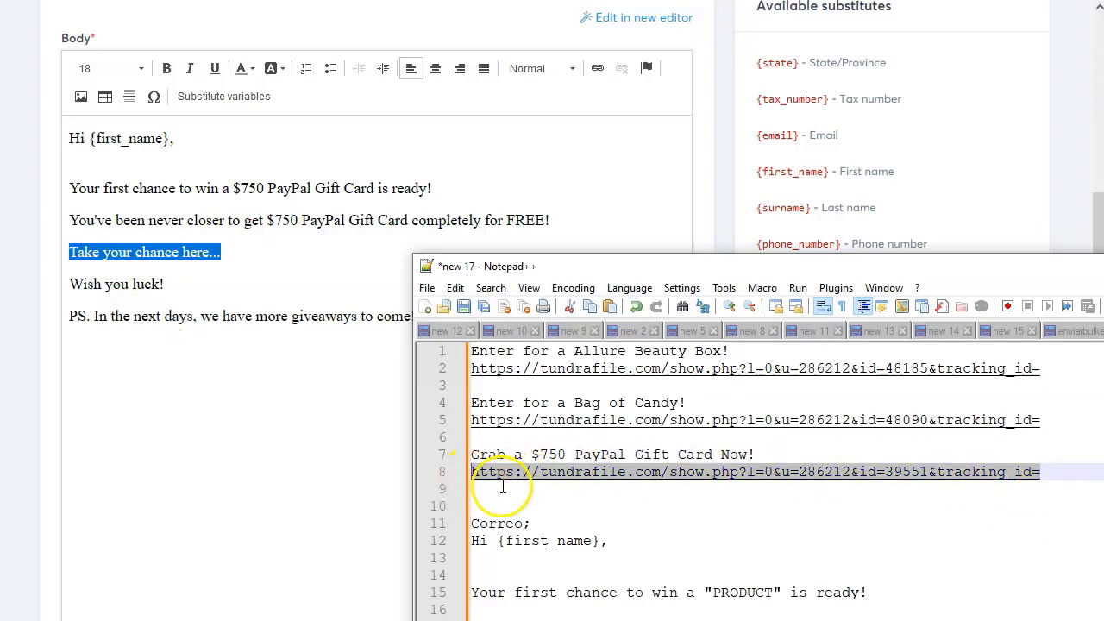
{"action": "left_click", "coordinate": [598, 71]}
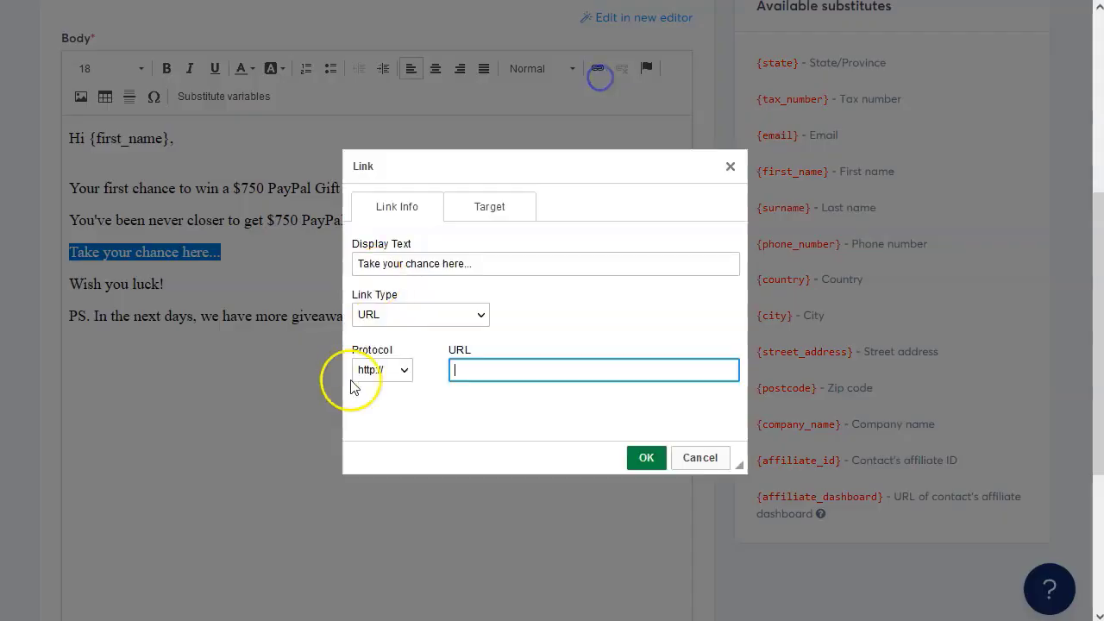
{"action": "key", "text": "ctrl+v"}
{"action": "left_click", "coordinate": [646, 457]}
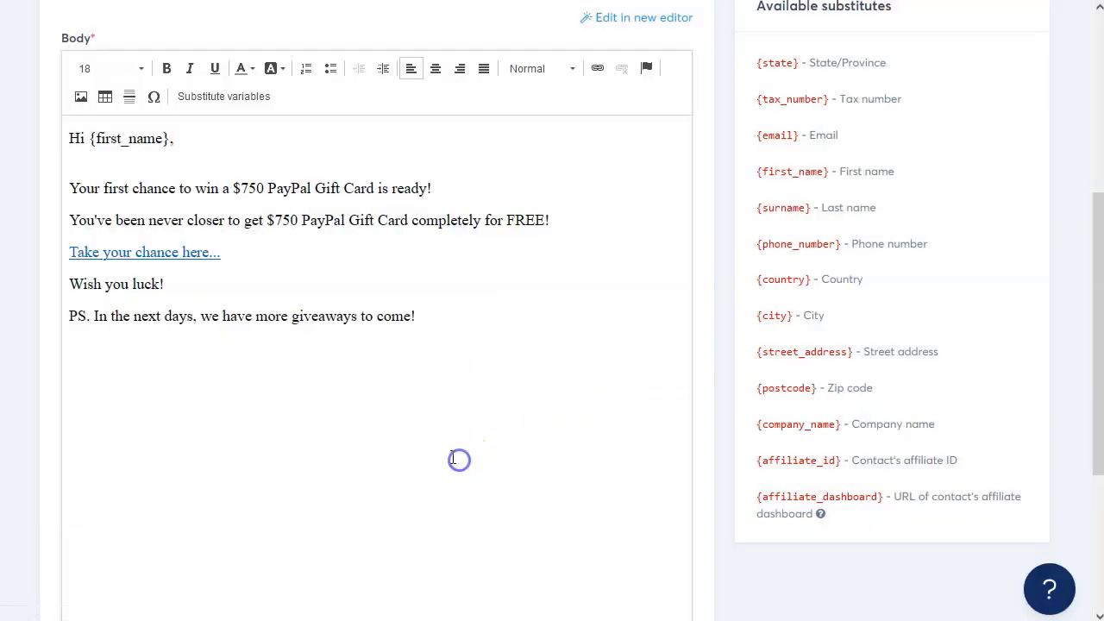
Step: Save and publish the PayPal Gift Card email with a sending delay of 1 day after "Enter for a Bag of Candy"
{"action": "scroll", "coordinate": [453, 457], "scroll_direction": "up", "scroll_amount": 3}
{"action": "scroll", "coordinate": [452, 457], "scroll_direction": "up", "scroll_amount": 1}
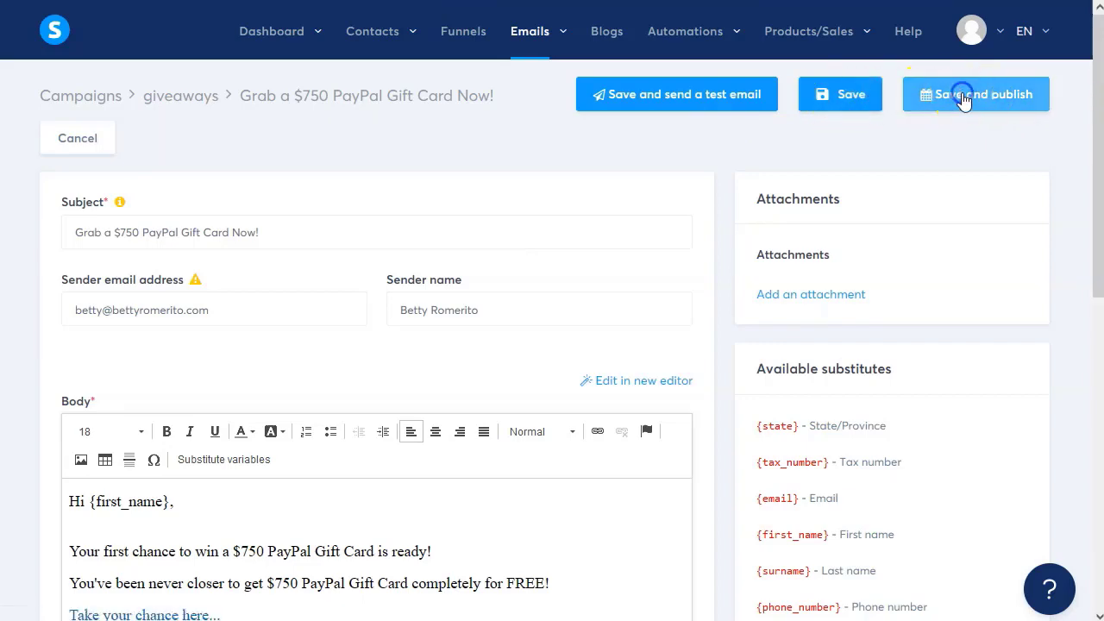
{"action": "left_click", "coordinate": [963, 95]}
{"action": "left_click", "coordinate": [409, 237]}
{"action": "type", "text": "1"}
{"action": "left_click", "coordinate": [527, 233]}
{"action": "left_click", "coordinate": [525, 332]}
{"action": "left_click", "coordinate": [471, 304]}
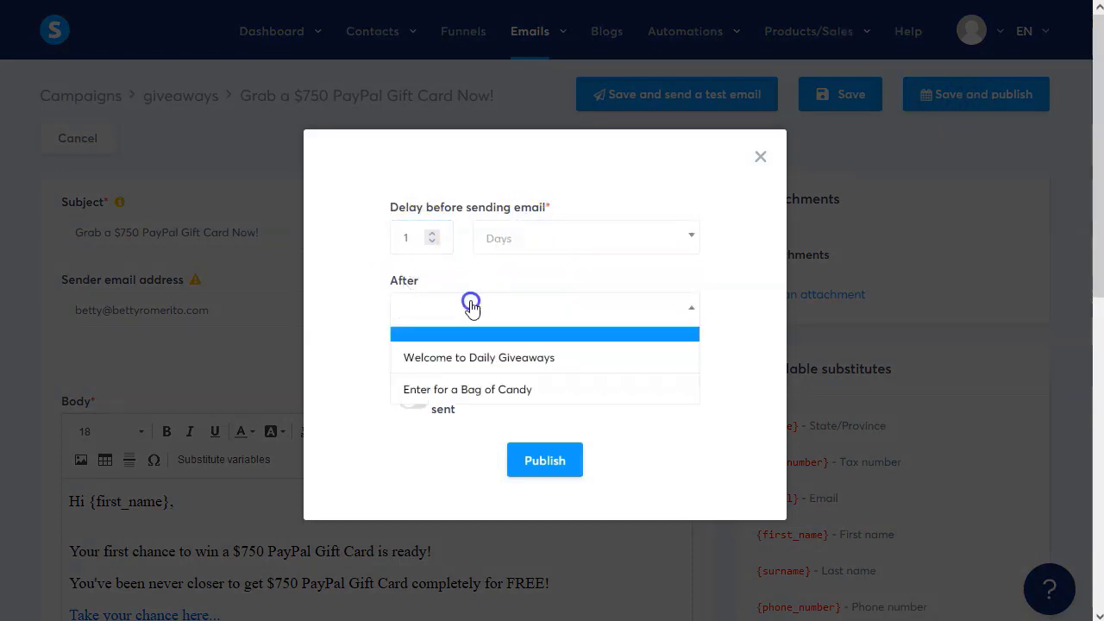
{"action": "left_click", "coordinate": [482, 390]}
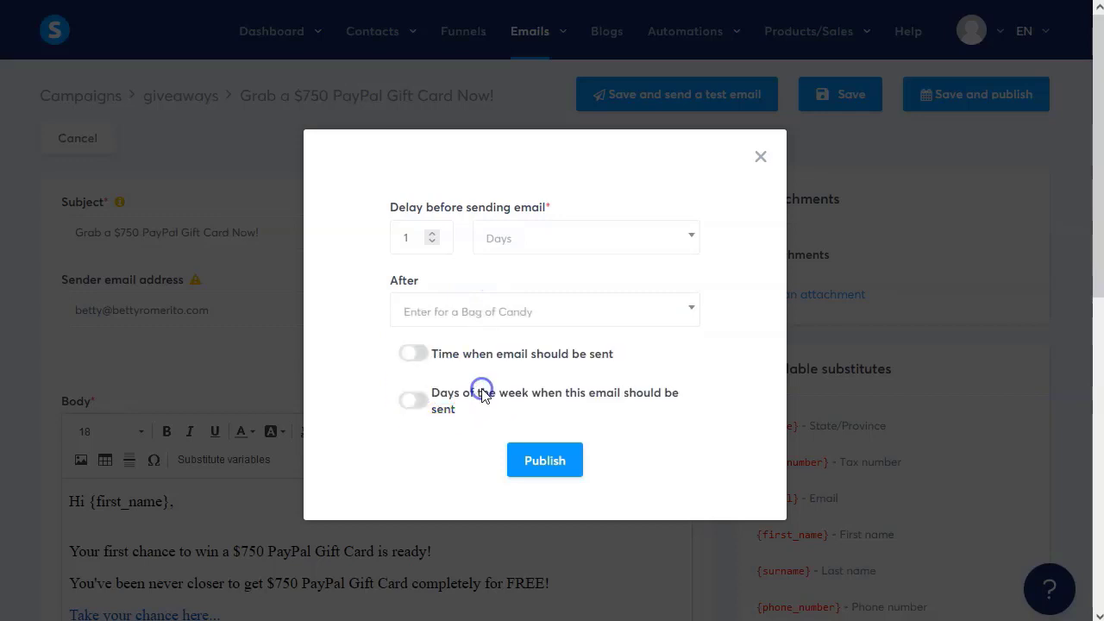
{"action": "left_click", "coordinate": [543, 460]}
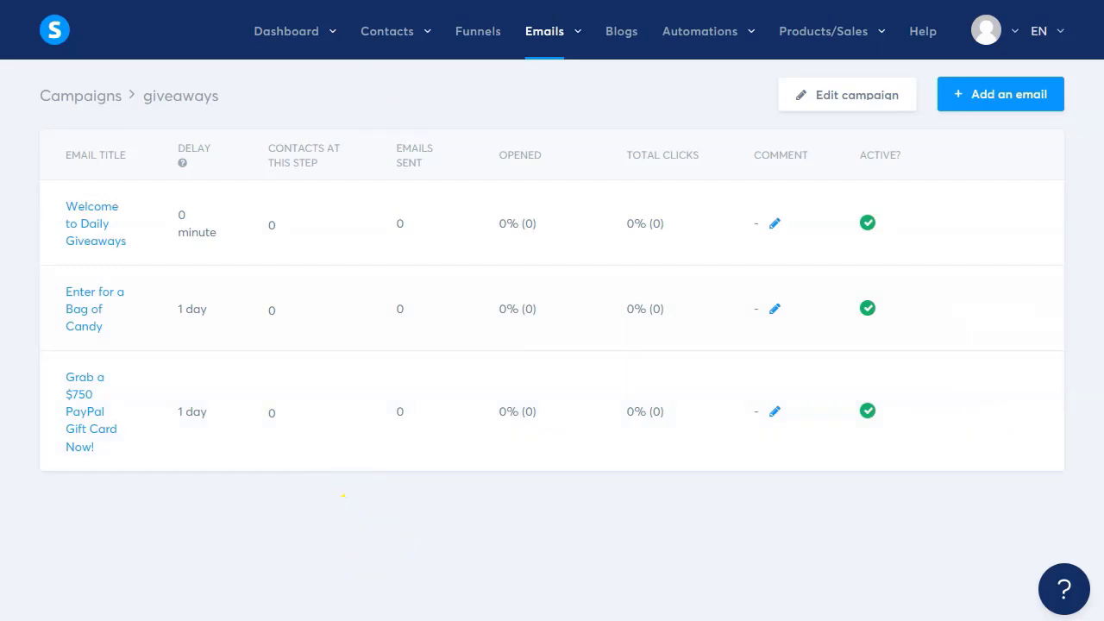
Step: Add the heading "tráfico:" below the email template at the end of the Notepad++ note
{"action": "key", "text": "alt+Tab"}
{"action": "key", "text": "alt+Tab"}
{"action": "scroll", "coordinate": [646, 523], "scroll_direction": "down", "scroll_amount": 2}
{"action": "left_click", "coordinate": [654, 528]}
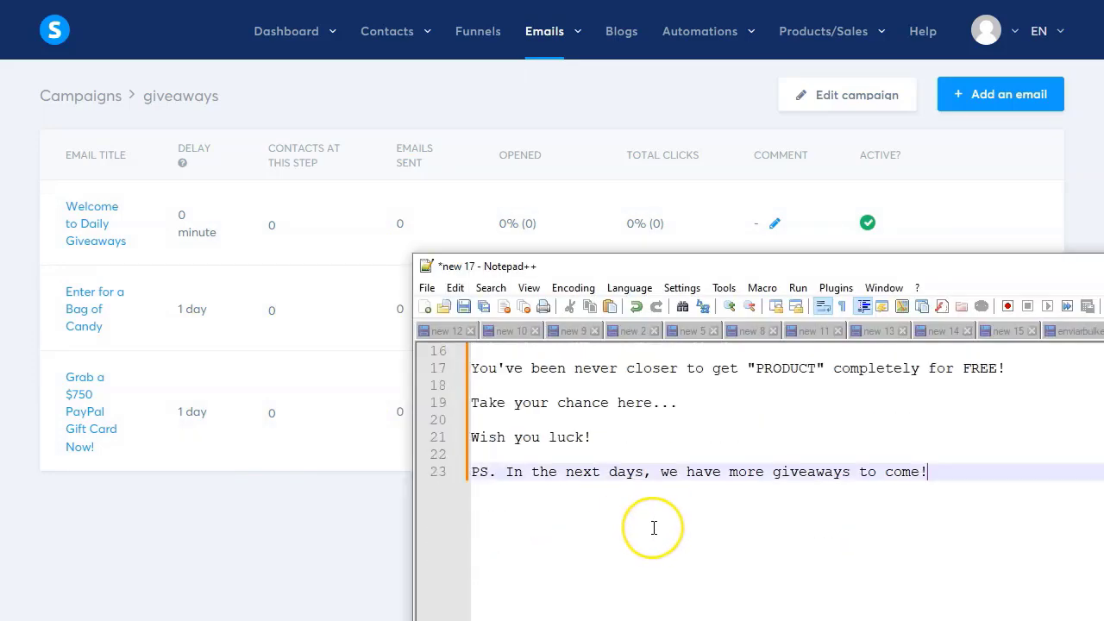
{"action": "key", "text": "Return"}
{"action": "key", "text": "Return"}
{"action": "key", "text": "Return"}
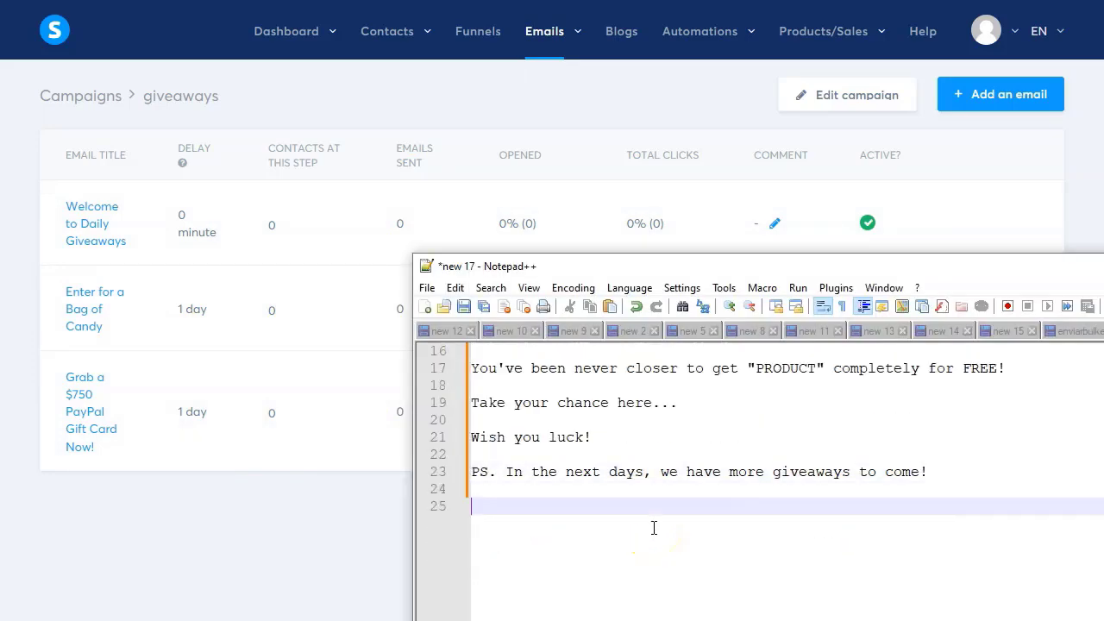
{"action": "type", "text": "tráfico:"}
{"action": "key", "text": "Return"}
{"action": "key", "text": "Return"}
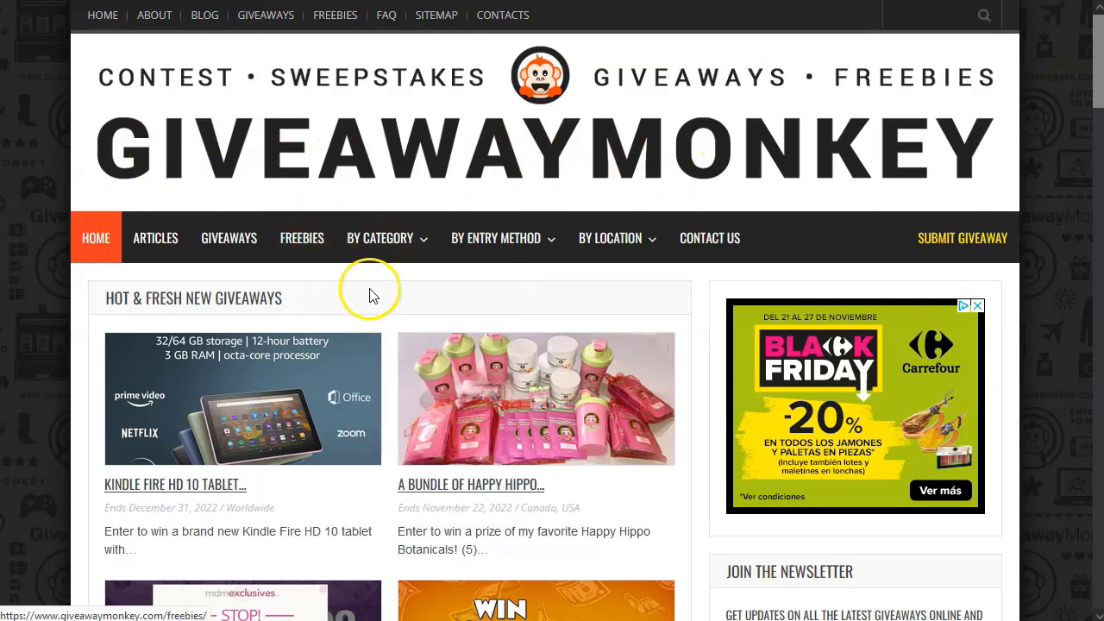
Step: Look through the new giveaways on the GiveawayMonkey home page and open the giveaway submission form
{"action": "scroll", "coordinate": [382, 184], "scroll_direction": "down", "scroll_amount": 1}
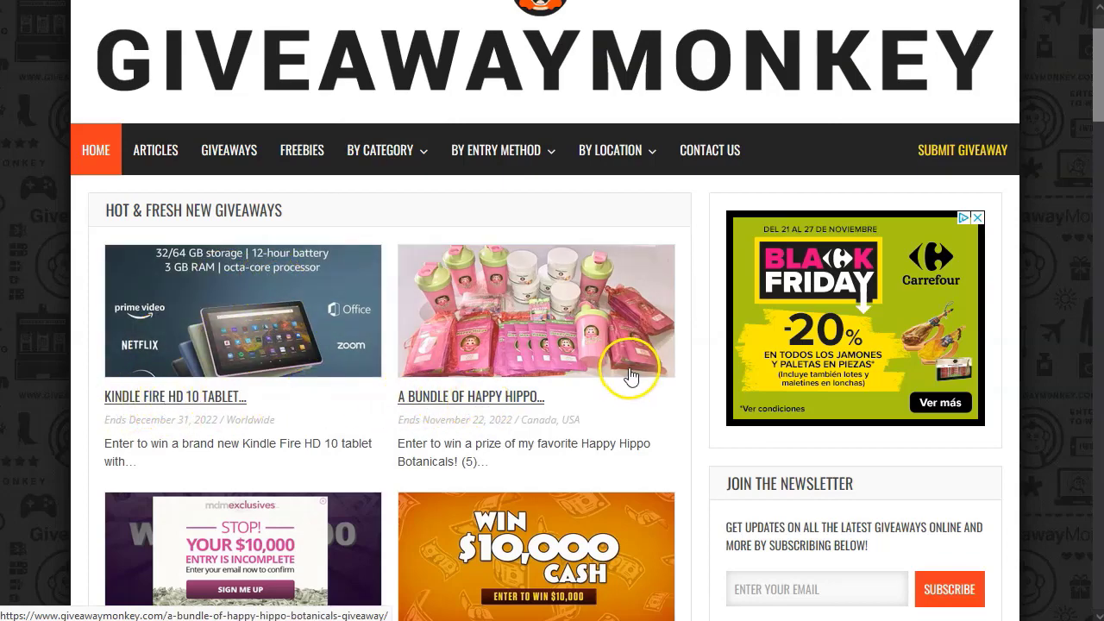
{"action": "scroll", "coordinate": [638, 371], "scroll_direction": "down", "scroll_amount": 3}
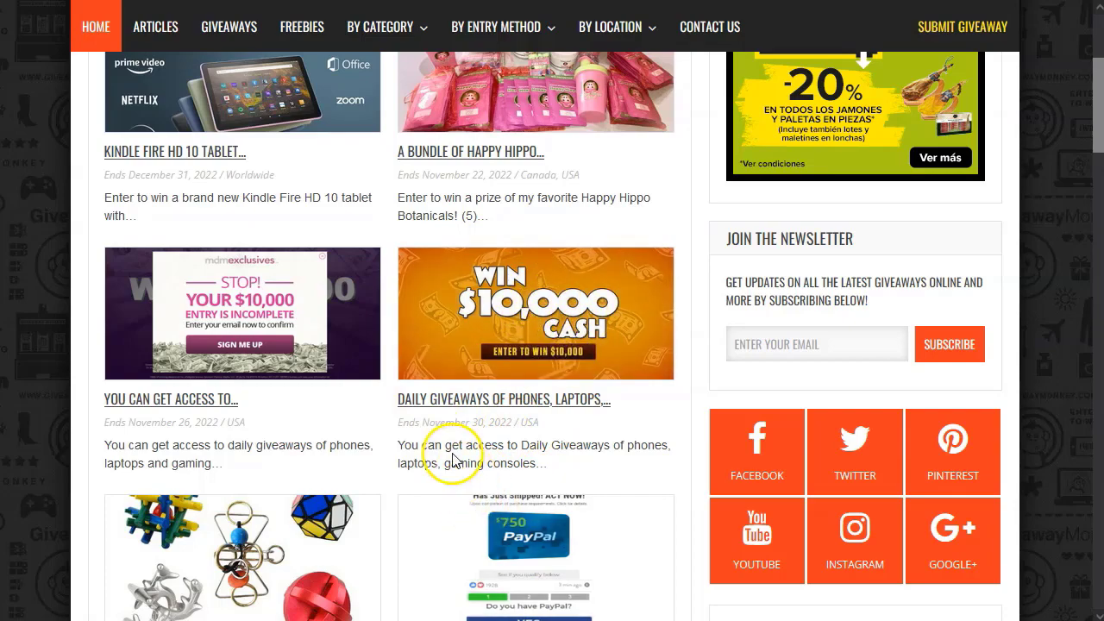
{"action": "scroll", "coordinate": [328, 389], "scroll_direction": "down", "scroll_amount": 4}
{"action": "scroll", "coordinate": [242, 374], "scroll_direction": "up", "scroll_amount": 8}
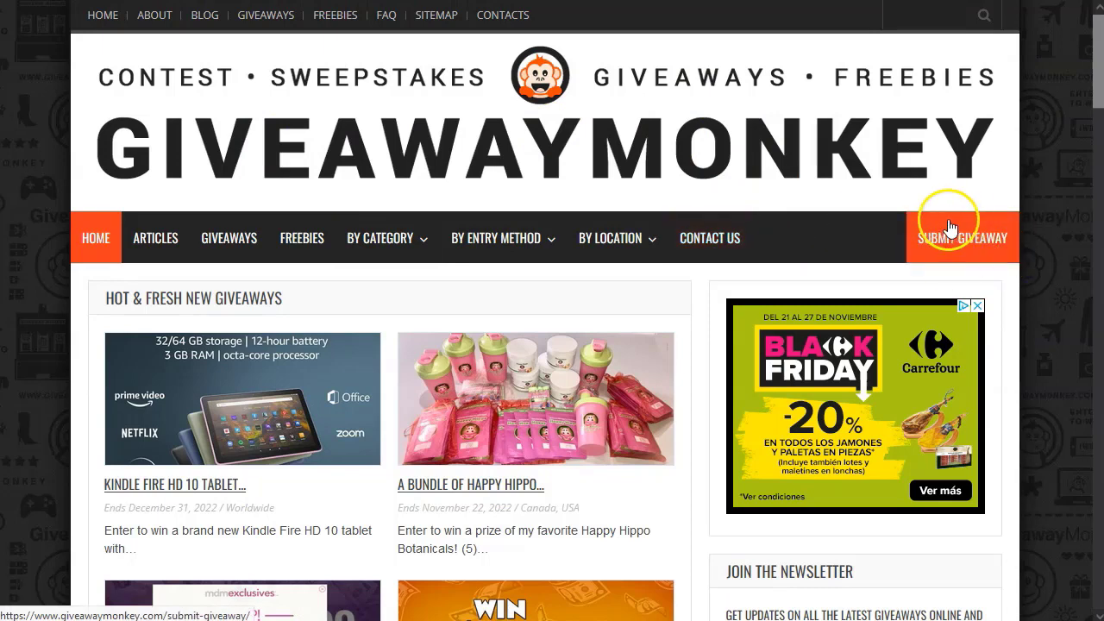
{"action": "left_click", "coordinate": [939, 245]}
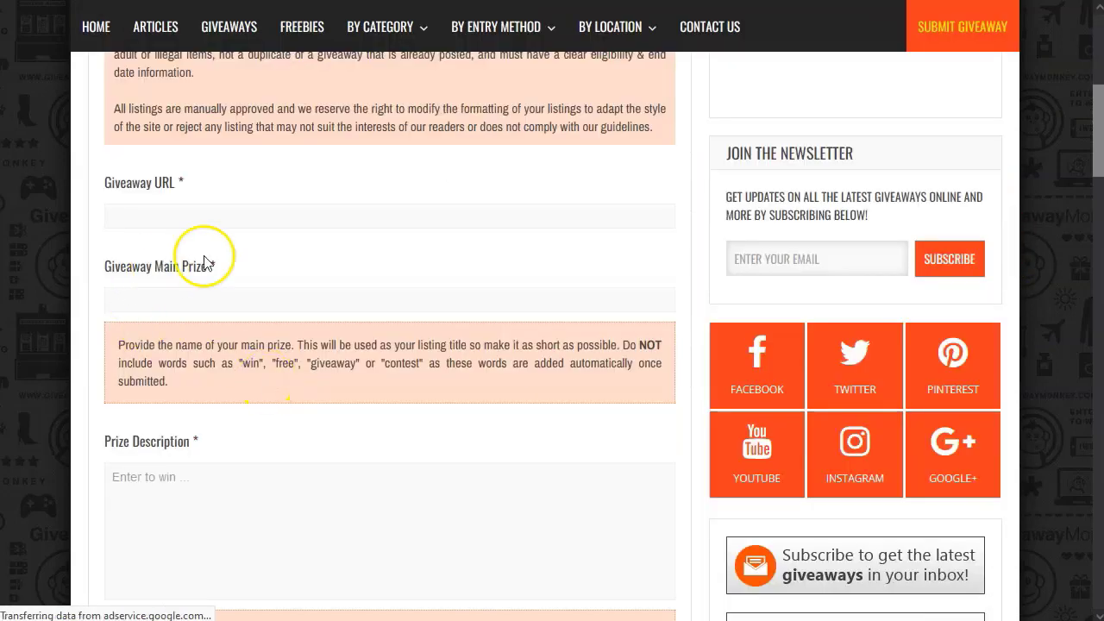
{"action": "left_click", "coordinate": [186, 218]}
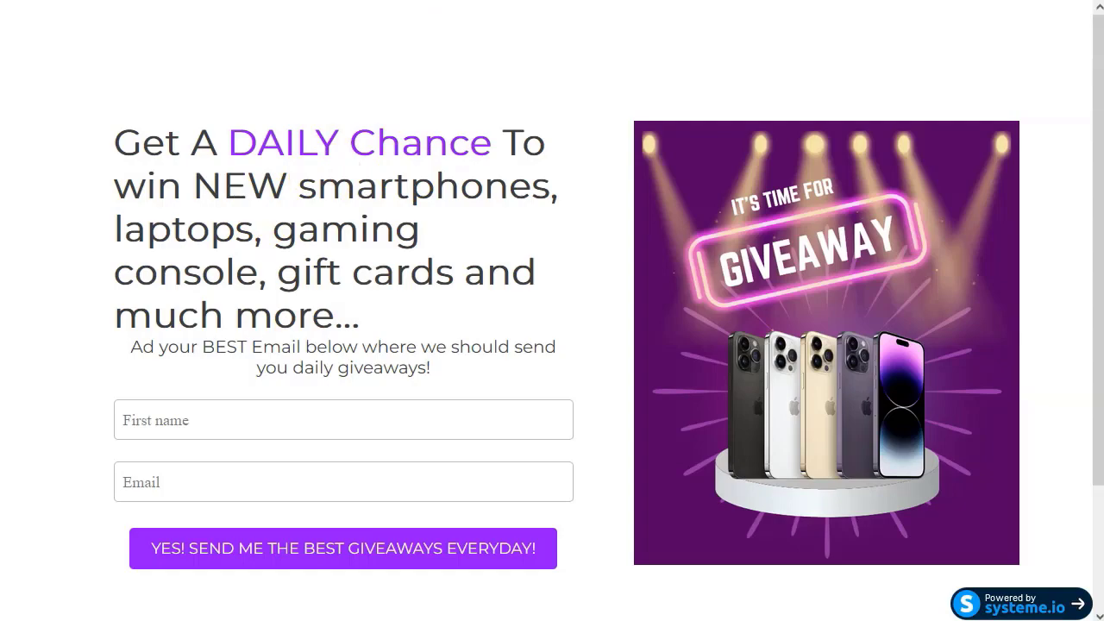
{"action": "left_click", "coordinate": [253, 214]}
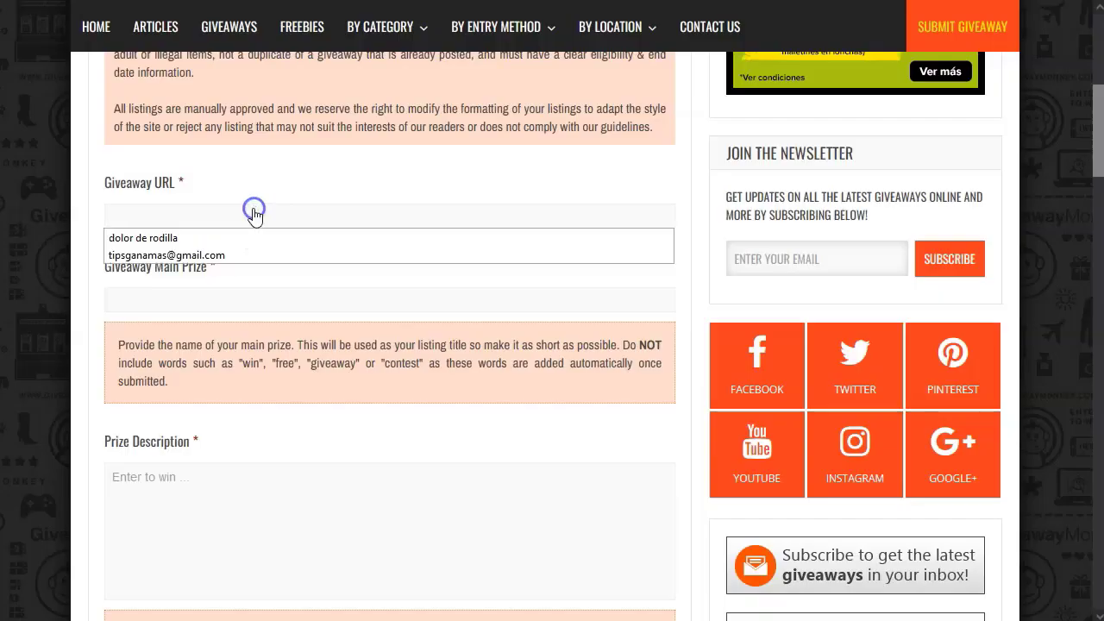
{"action": "type", "text": "https://tipsganamas.systeme.io/dd8d219f"}
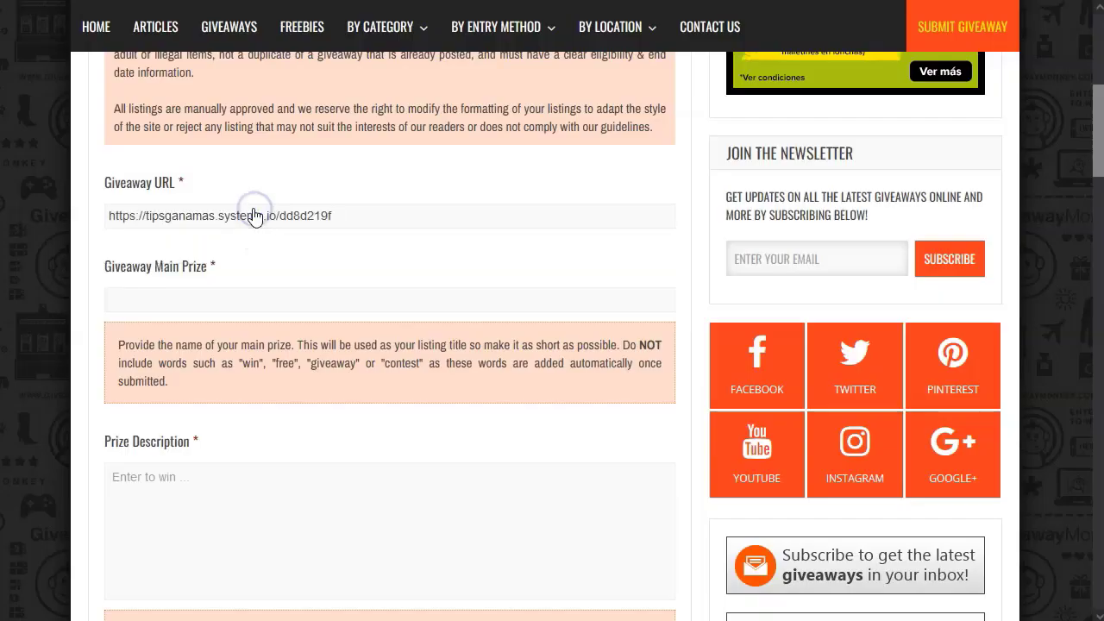
Step: Add "giveawaymonkey.com" and "Daily Giveaways of phones, laptops and gamming consoles OR gift cards!" under the "tráfico:" heading in the Notepad++ note
{"action": "left_click", "coordinate": [263, 271]}
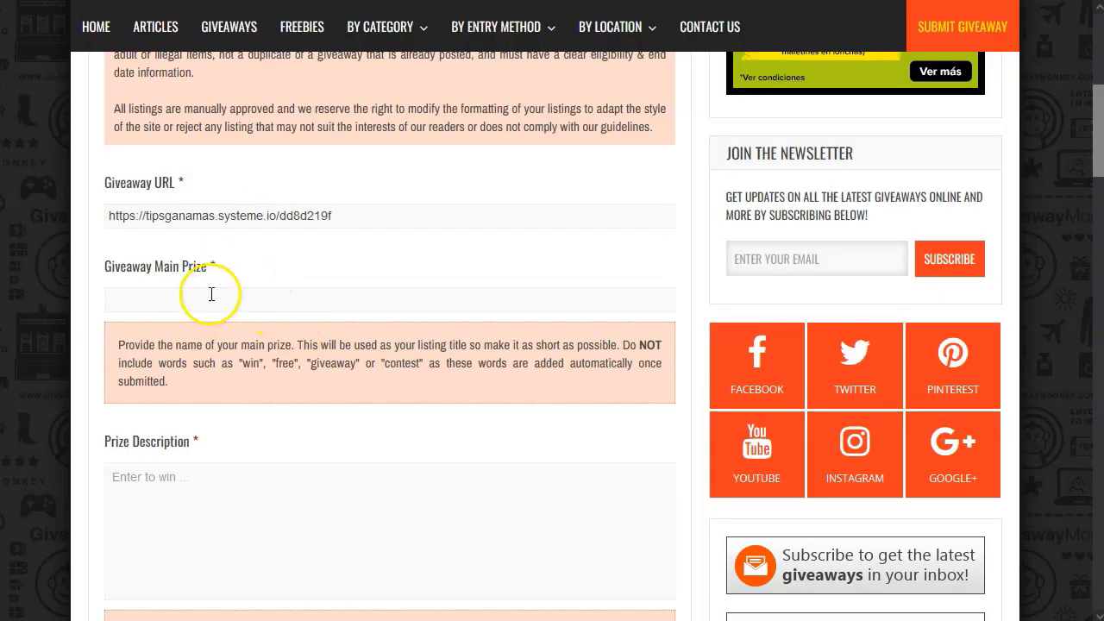
{"action": "key", "text": "alt+Tab"}
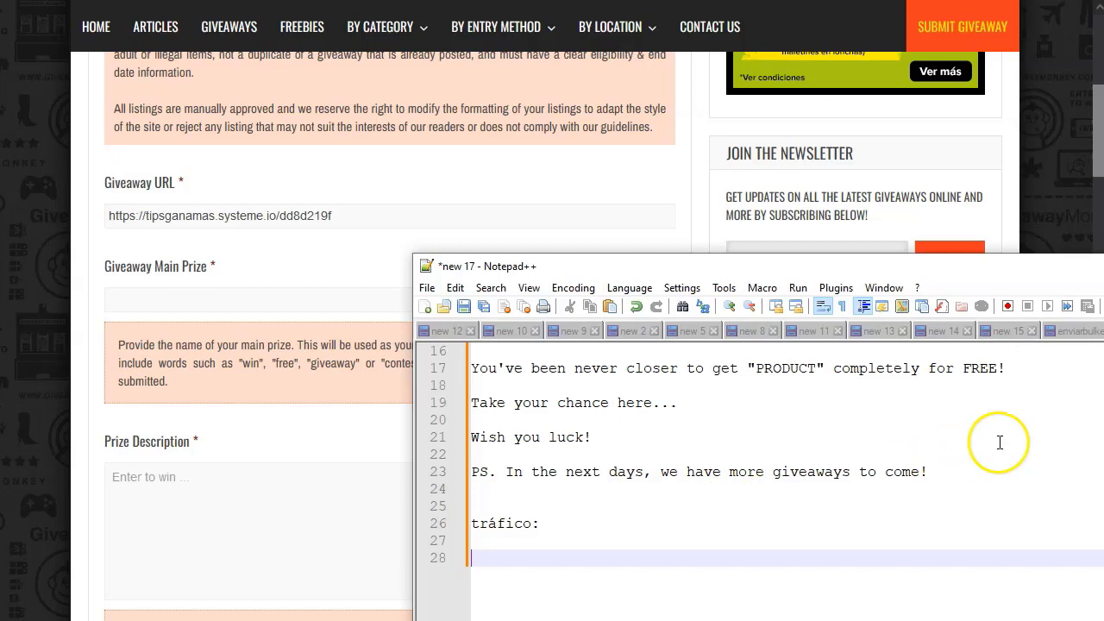
{"action": "type", "text": "giveawaymonkey.com  Daily Giveaways of phones, laptops and gamming consoles OR gift cards!"}
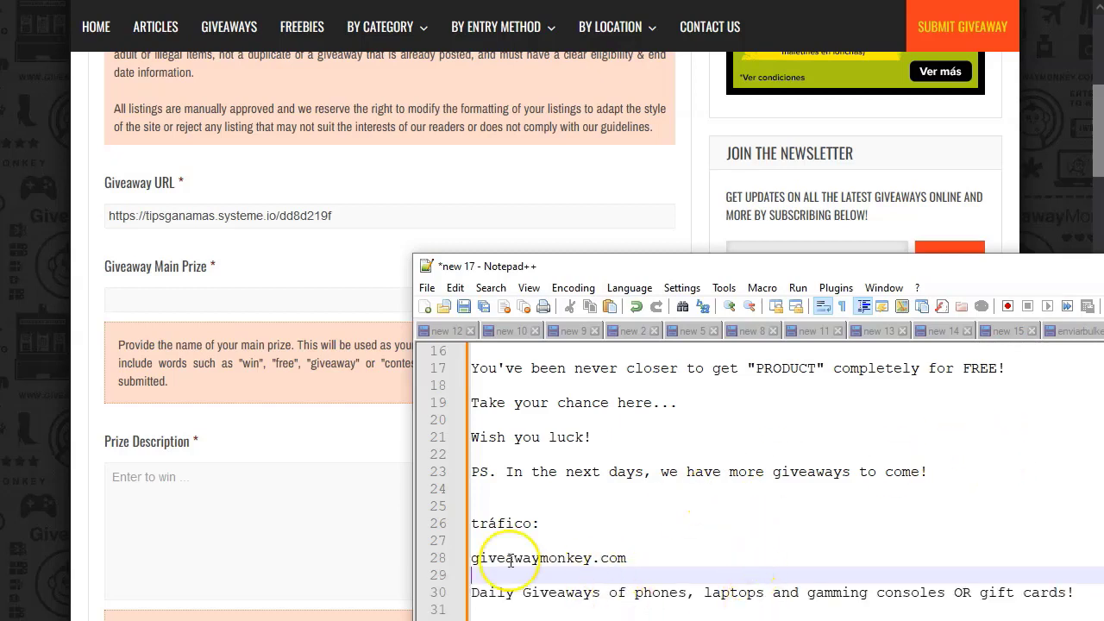
{"action": "left_click", "coordinate": [562, 531]}
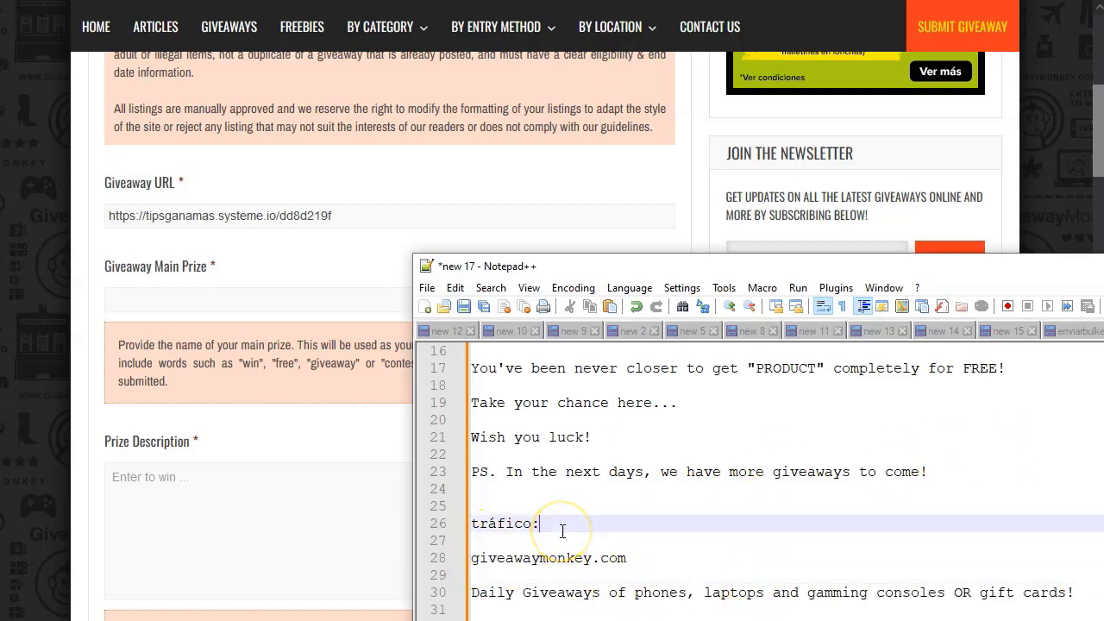
{"action": "key", "text": "Delete"}
Step: Copy the "Daily Giveaways of phones, laptops and gamming consoles OR gift cards!" line from the note into the form's Giveaway Main Prize field
{"action": "left_click_drag", "start_coordinate": [473, 577], "coordinate": [949, 573]}
{"action": "key", "text": "shift+End"}
{"action": "key", "text": "ctrl+c"}
{"action": "left_click", "coordinate": [239, 300]}
{"action": "key", "text": "ctrl+v"}
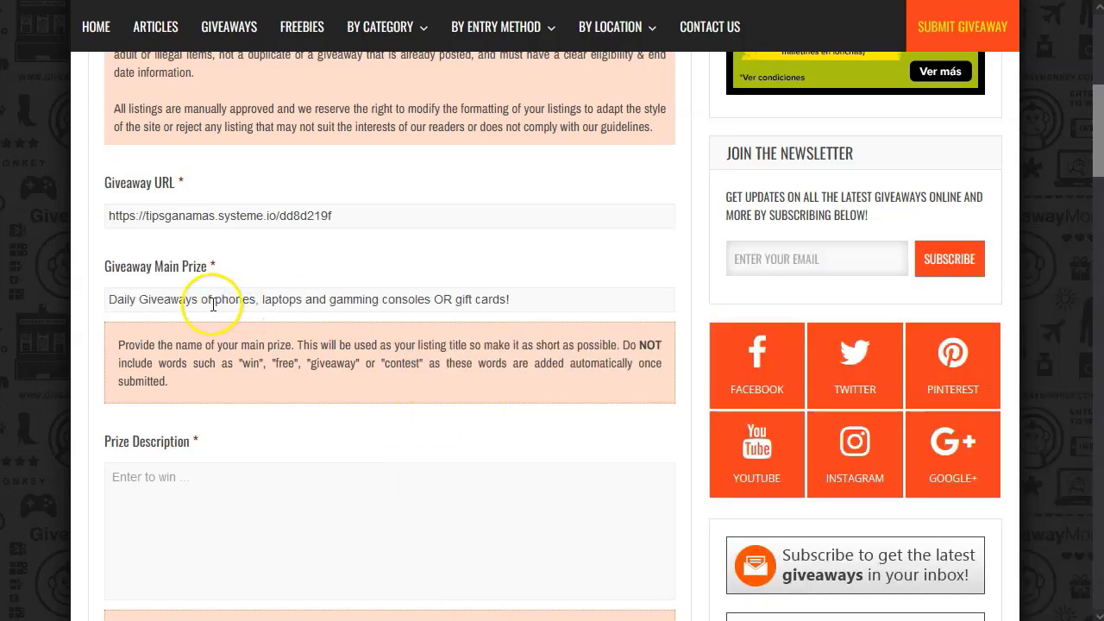
Step: Reuse the copied daily giveaways line as the prize description and correct "gamming" to "gaming" there
{"action": "scroll", "coordinate": [236, 439], "scroll_direction": "down", "scroll_amount": 1}
{"action": "left_click", "coordinate": [199, 411]}
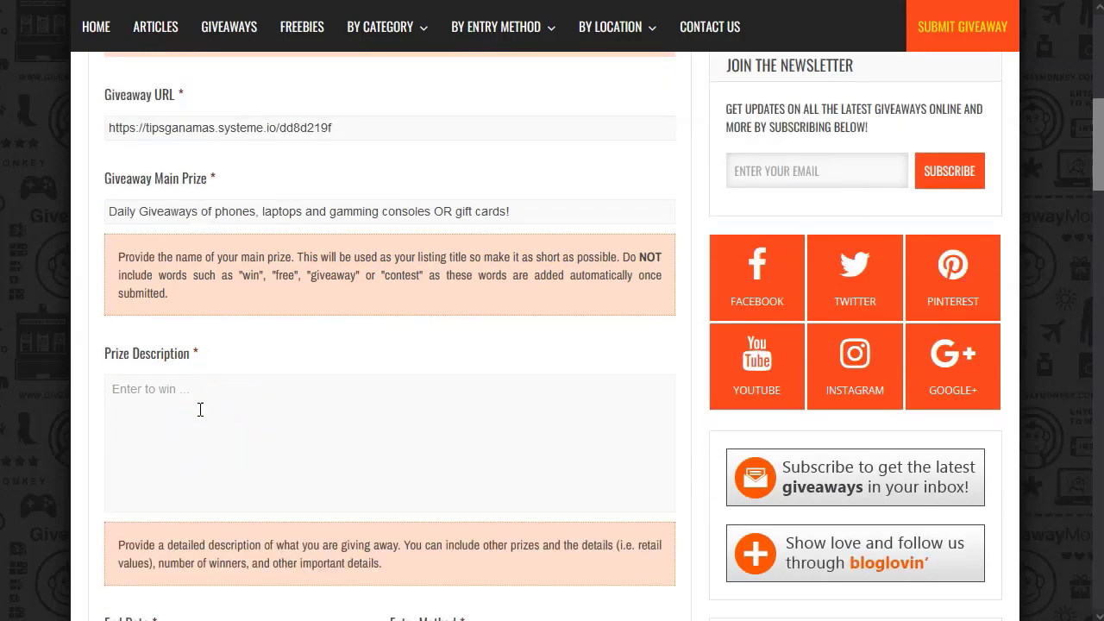
{"action": "key", "text": "ctrl+v"}
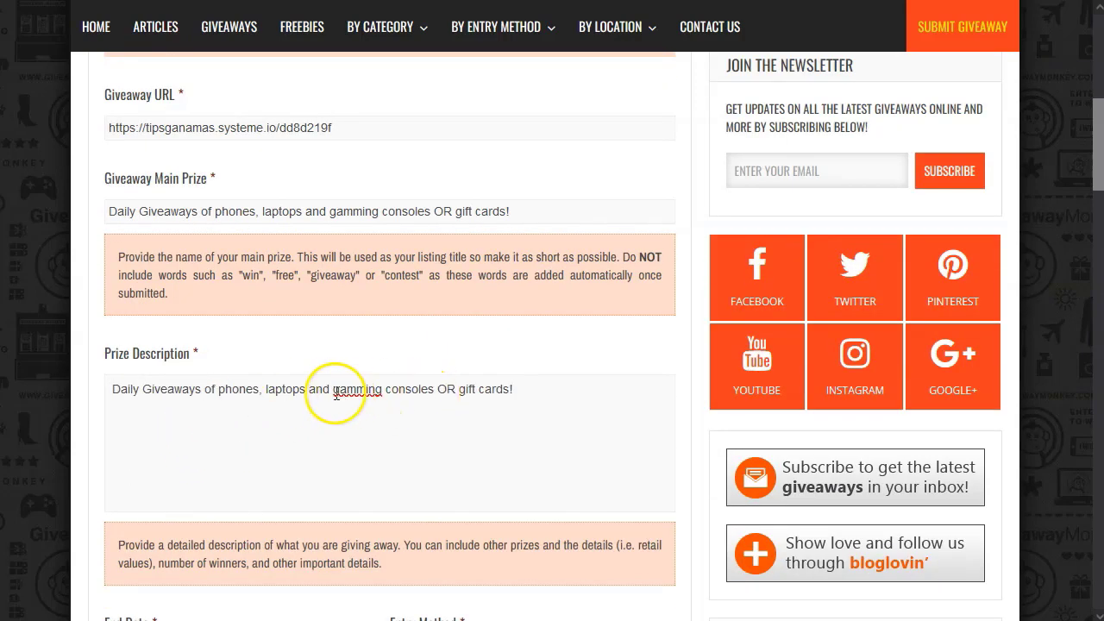
{"action": "left_click", "coordinate": [357, 389]}
{"action": "key", "text": "BackSpace"}
Step: Set the giveaway's end date to 11/27/2022
{"action": "scroll", "coordinate": [258, 414], "scroll_direction": "down", "scroll_amount": 3}
{"action": "scroll", "coordinate": [234, 367], "scroll_direction": "down", "scroll_amount": 1}
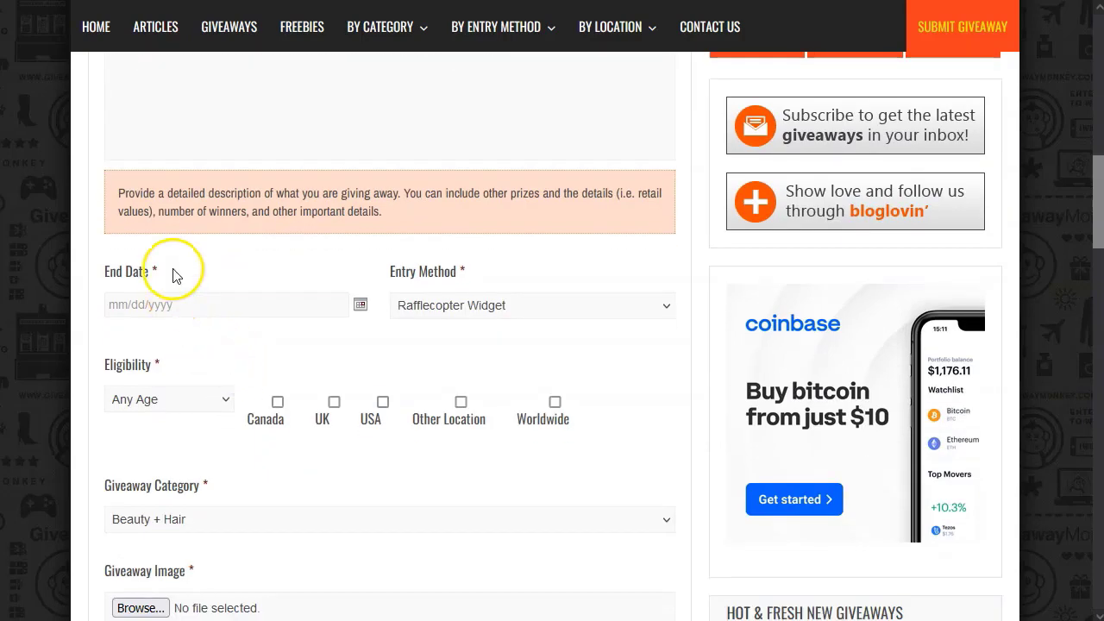
{"action": "left_click", "coordinate": [220, 302]}
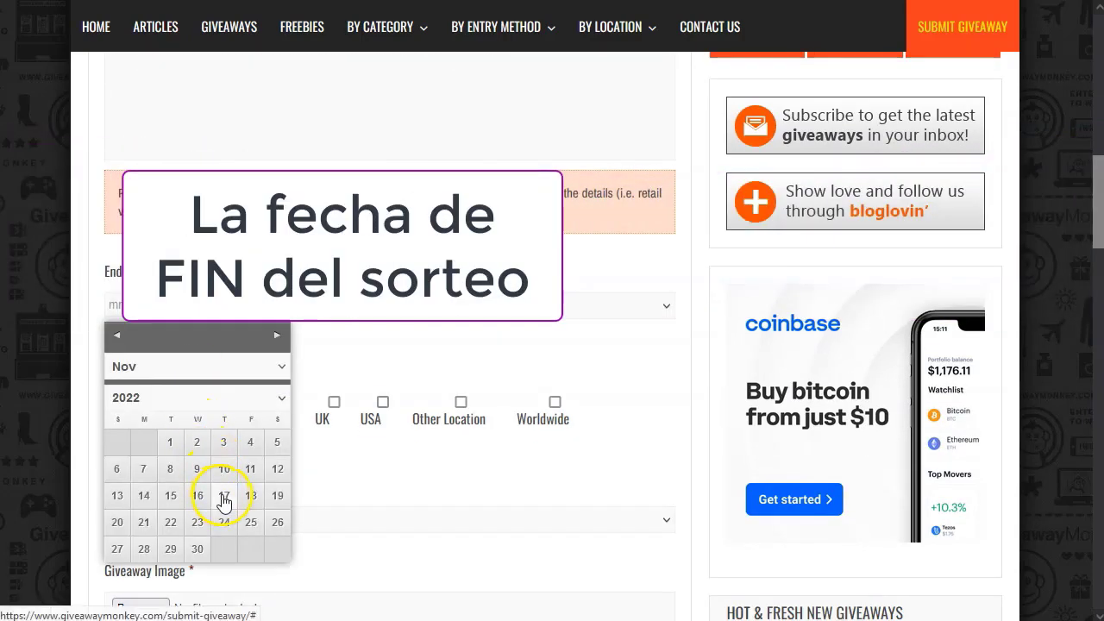
{"action": "left_click", "coordinate": [120, 552]}
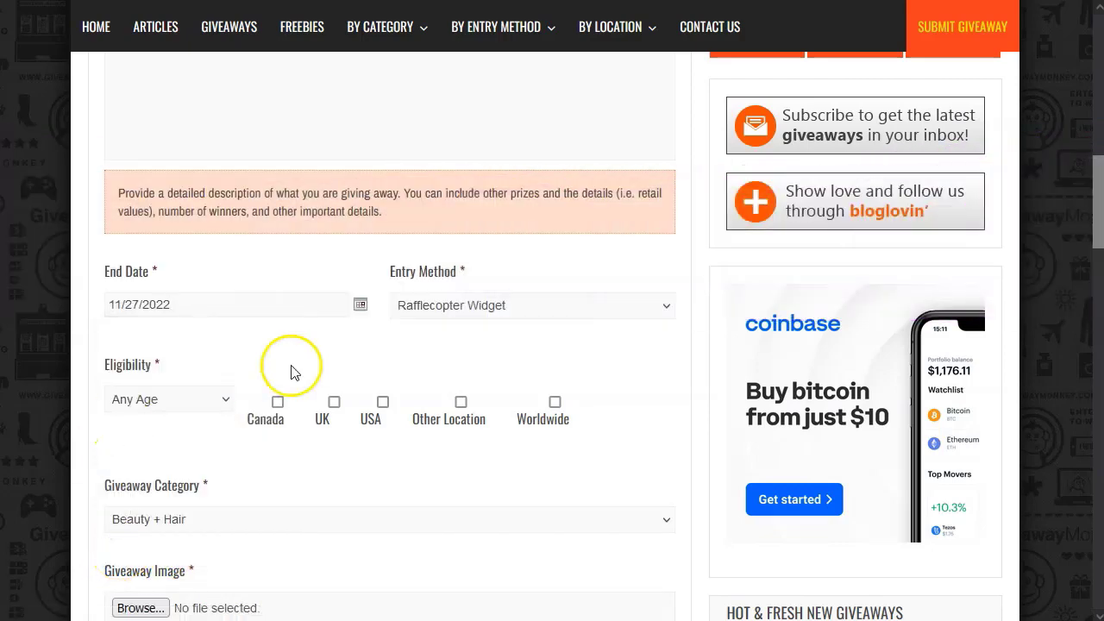
Step: Set the entry method to Email Subscription and mark the giveaway as eligible for the USA
{"action": "left_click", "coordinate": [470, 305]}
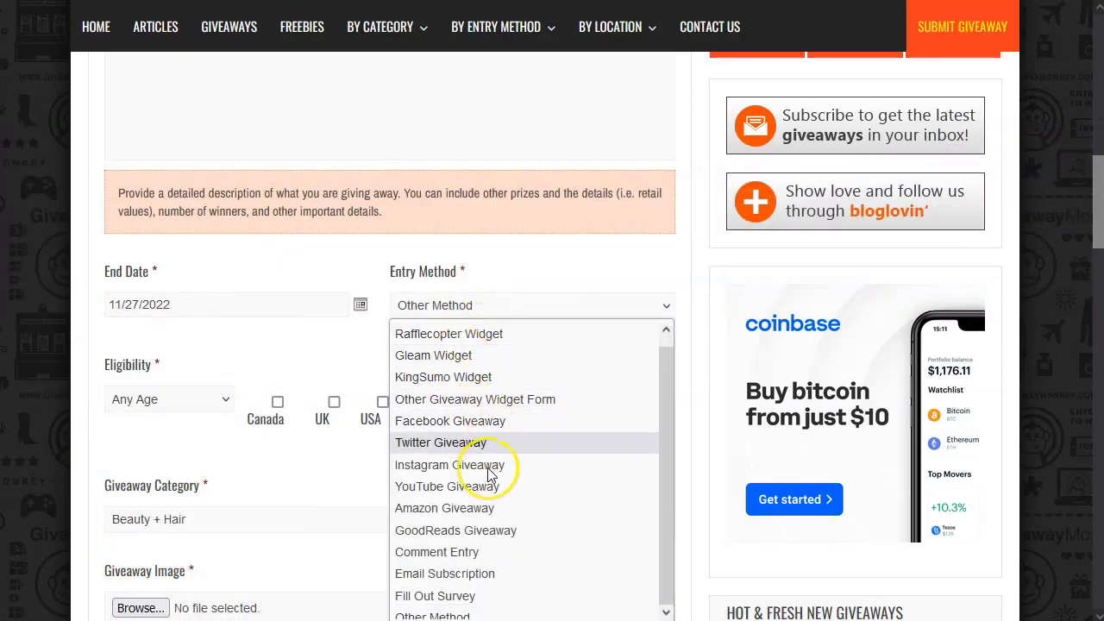
{"action": "left_click", "coordinate": [473, 574]}
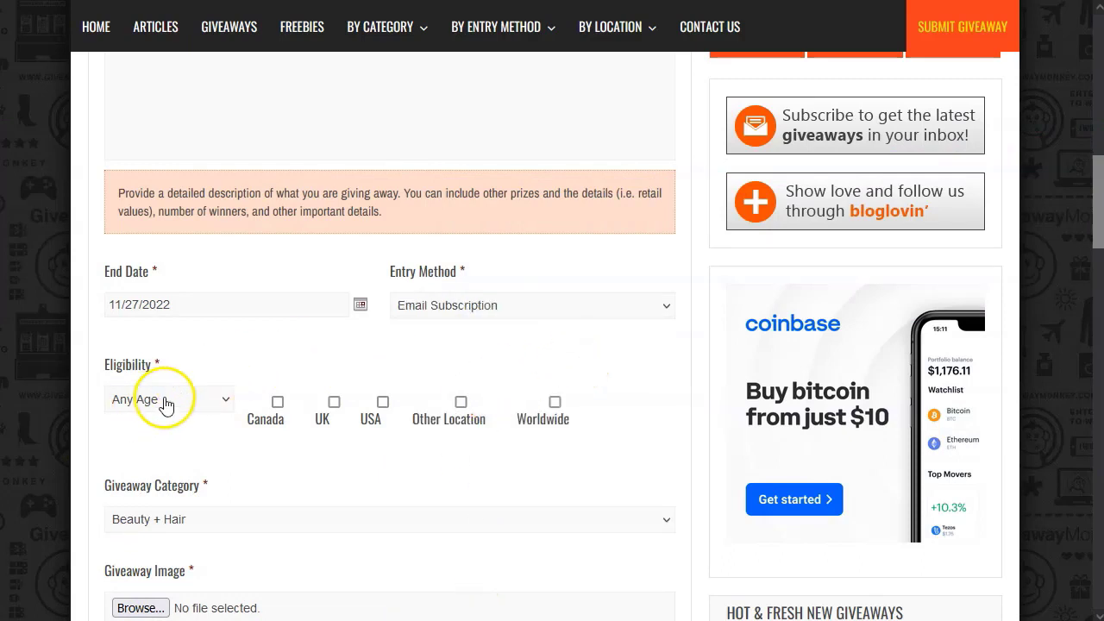
{"action": "left_click", "coordinate": [384, 403]}
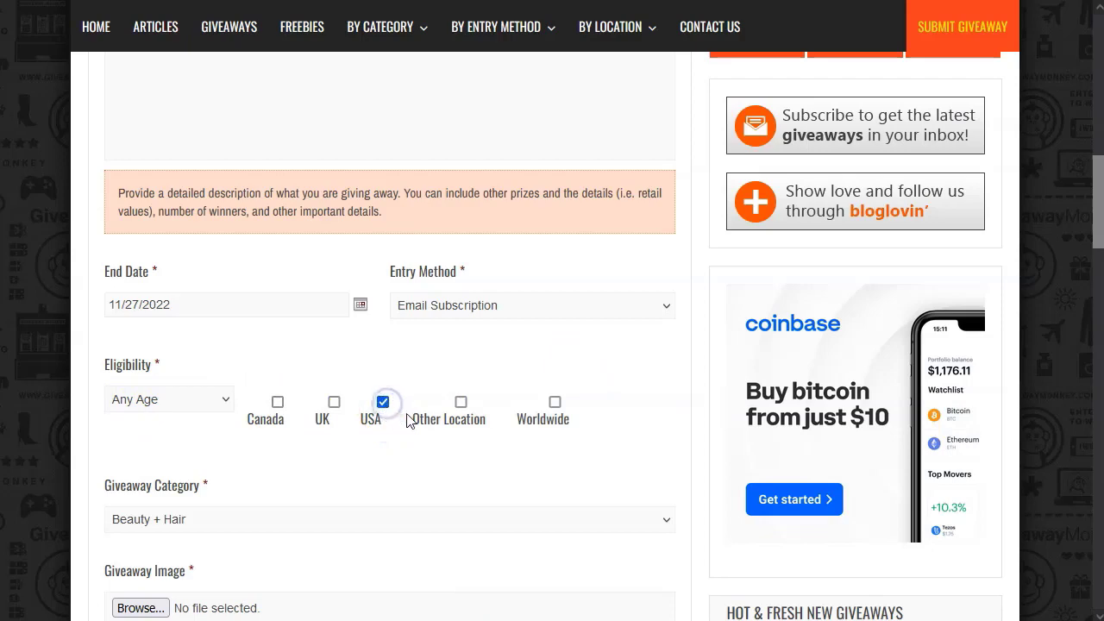
Step: Choose Prize Packs as the giveaway category and attach allure.png as the giveaway image
{"action": "scroll", "coordinate": [278, 364], "scroll_direction": "down", "scroll_amount": 2}
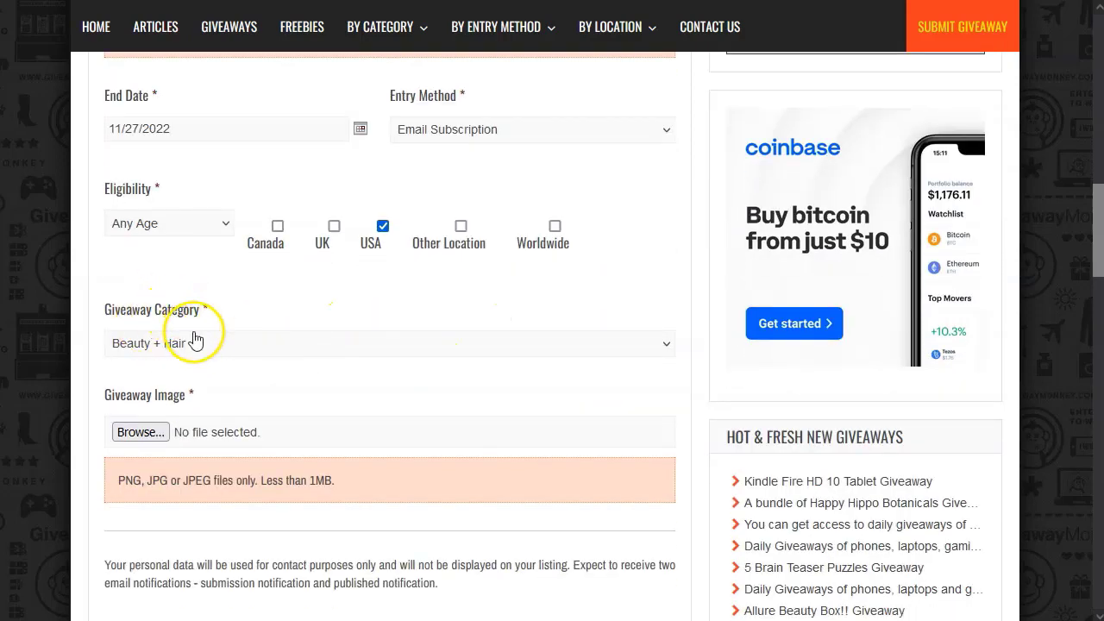
{"action": "left_click", "coordinate": [198, 351]}
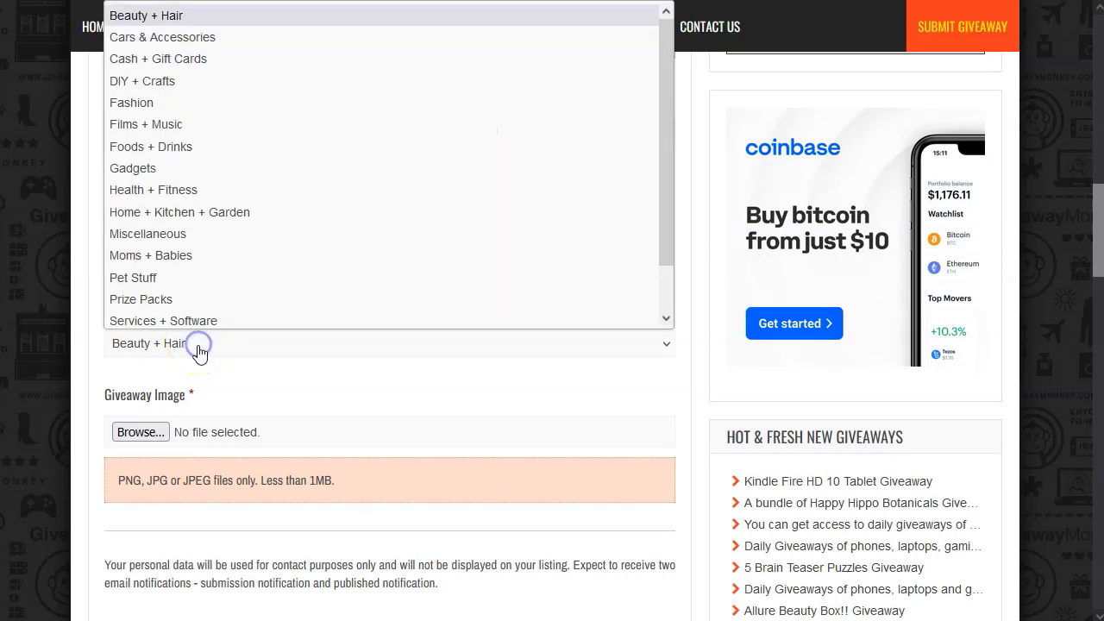
{"action": "left_click", "coordinate": [161, 293]}
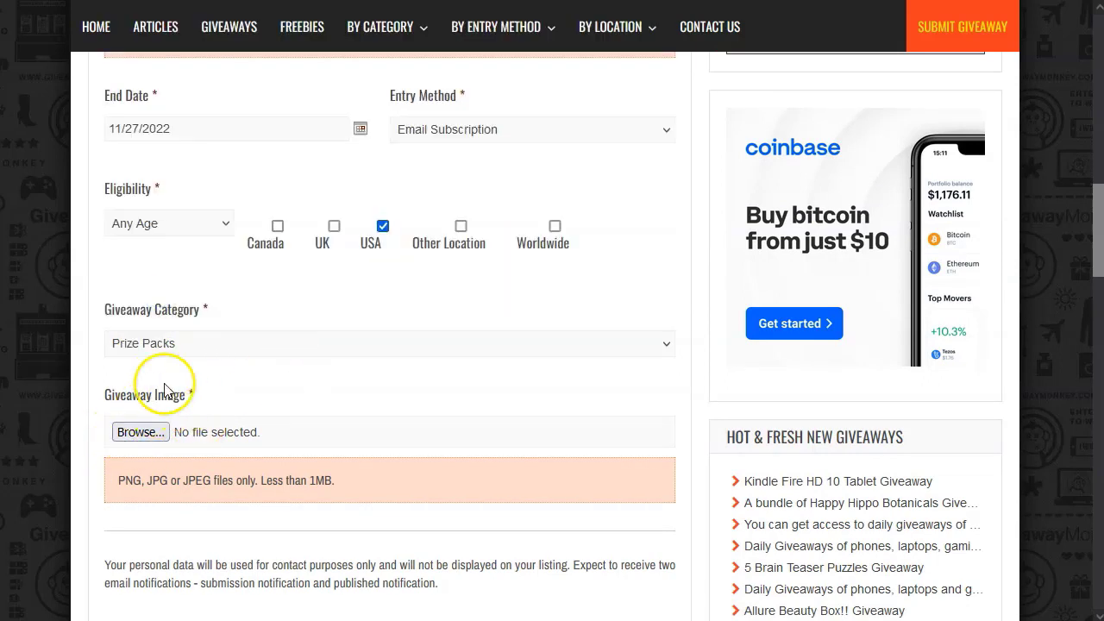
{"action": "left_click", "coordinate": [144, 436]}
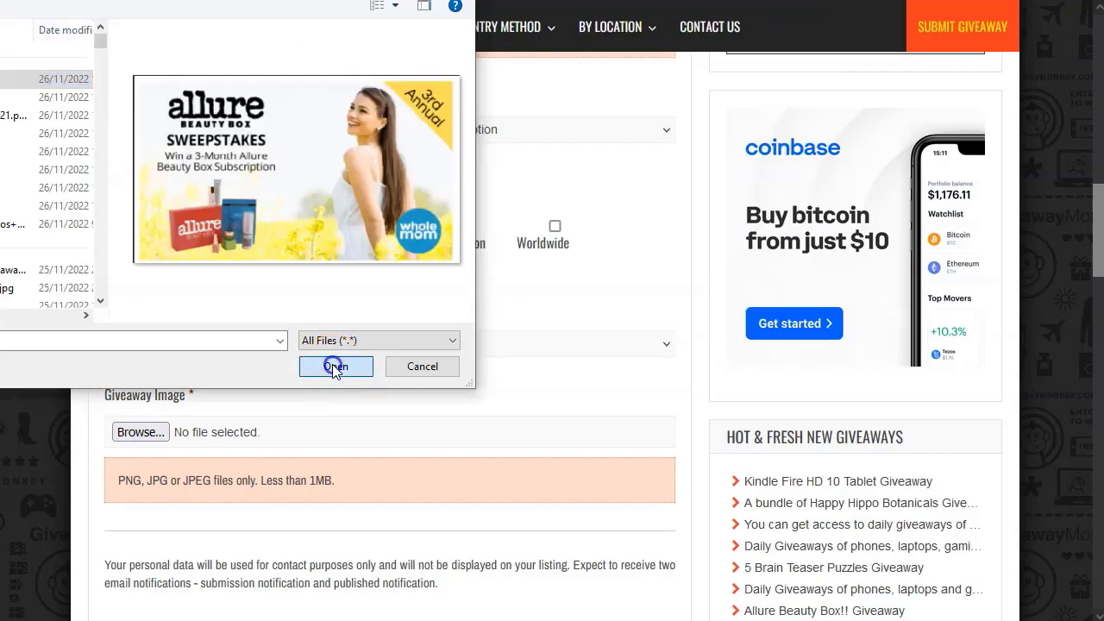
{"action": "left_click", "coordinate": [333, 365]}
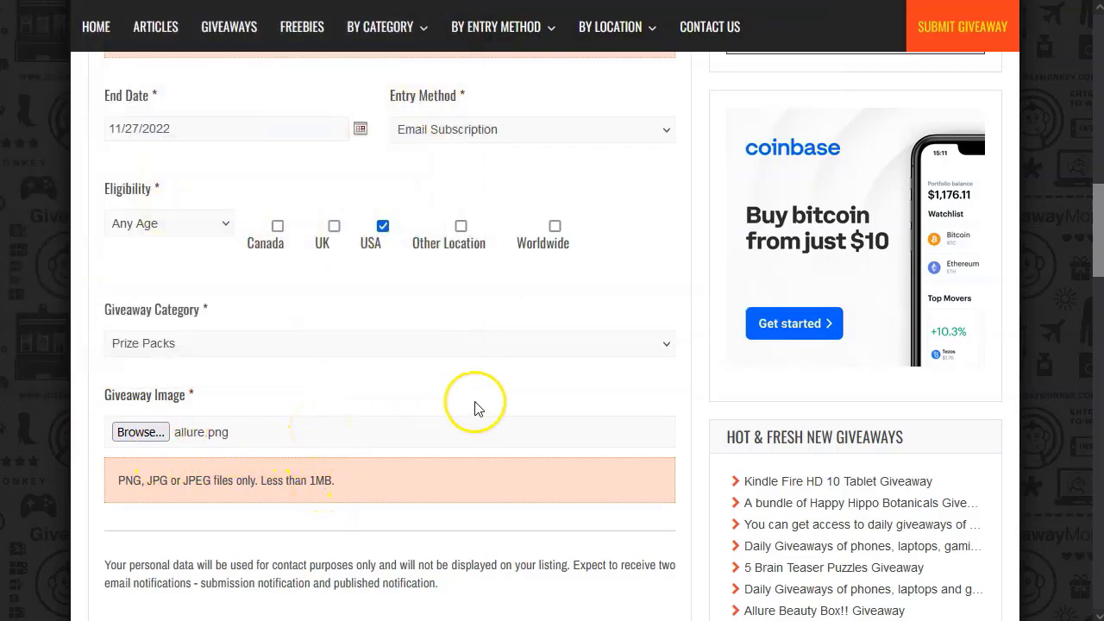
Step: Fill in the submitter's contact name and e-mail address in the giveaway form
{"action": "scroll", "coordinate": [295, 369], "scroll_direction": "down", "scroll_amount": 2}
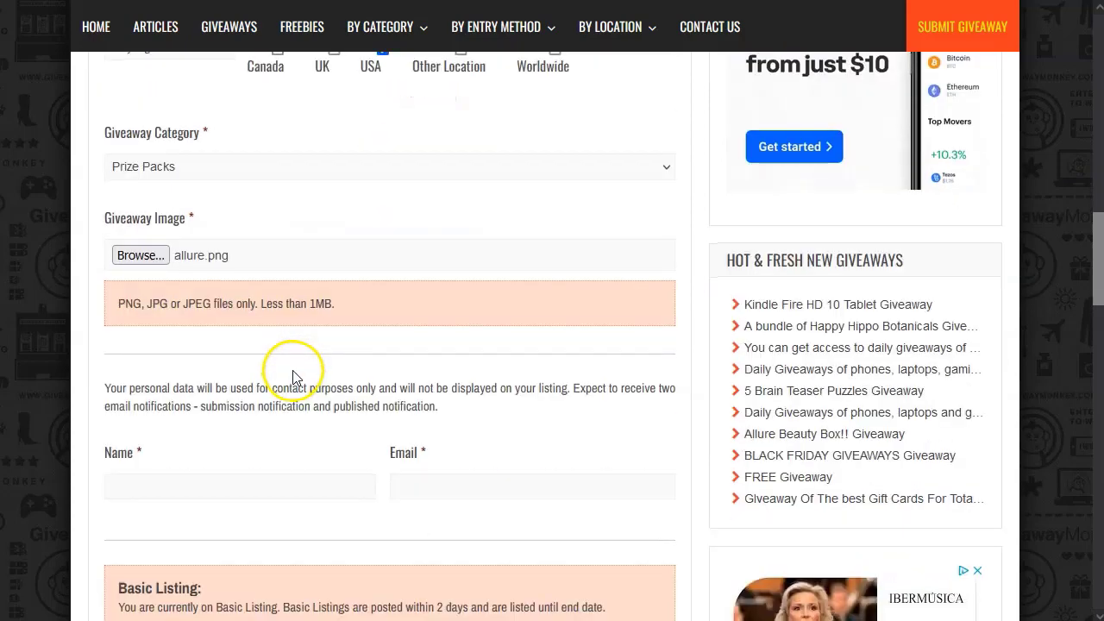
{"action": "scroll", "coordinate": [293, 377], "scroll_direction": "down", "scroll_amount": 1}
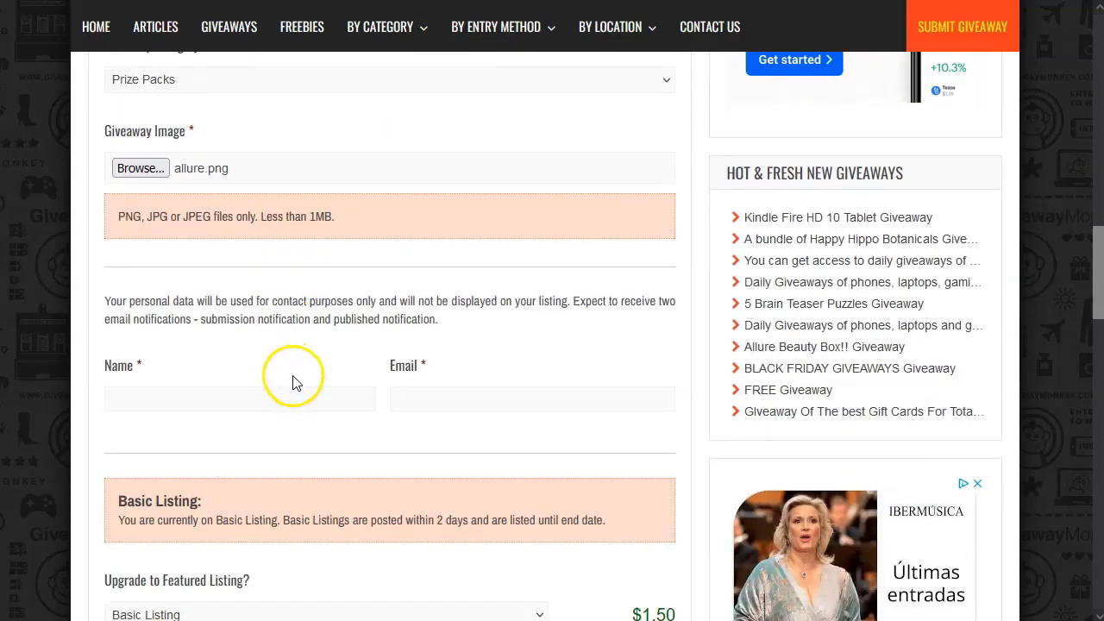
{"action": "left_click", "coordinate": [253, 398]}
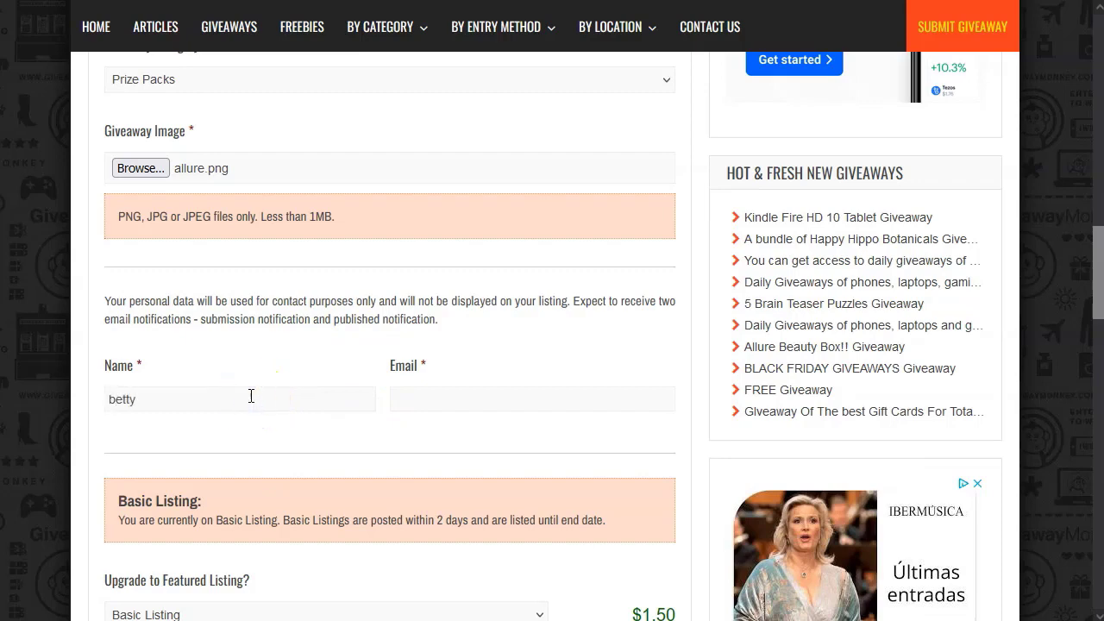
Step: Review the Basic Listing terms and price, the Silver, Gold and Platinum featured upgrades, and the payment details section
{"action": "scroll", "coordinate": [251, 396], "scroll_direction": "down", "scroll_amount": 2}
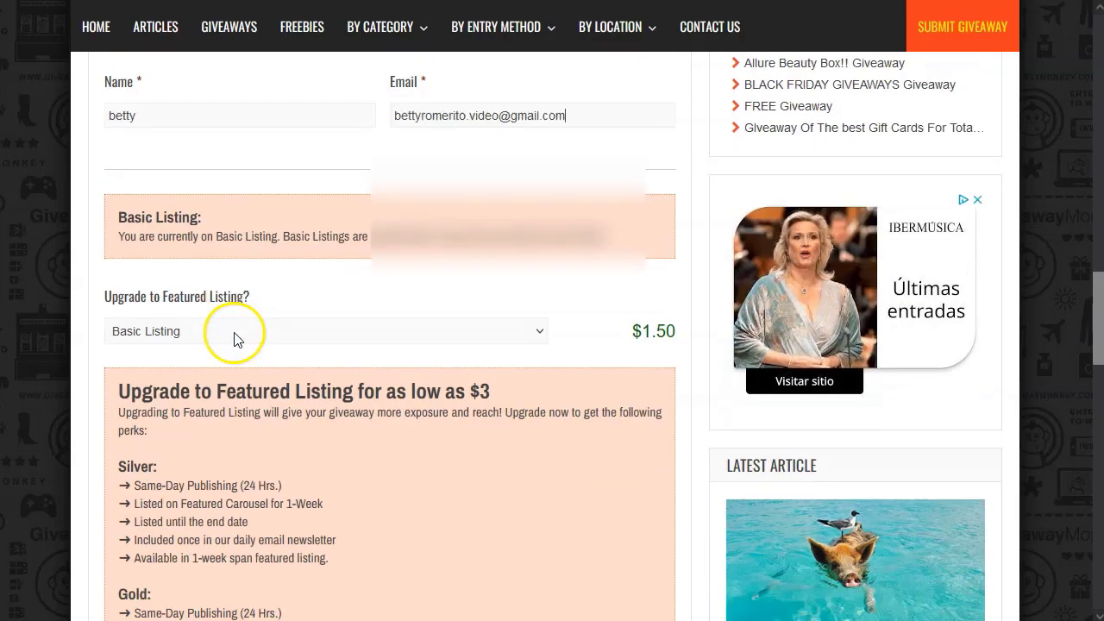
{"action": "scroll", "coordinate": [234, 333], "scroll_direction": "down", "scroll_amount": 2}
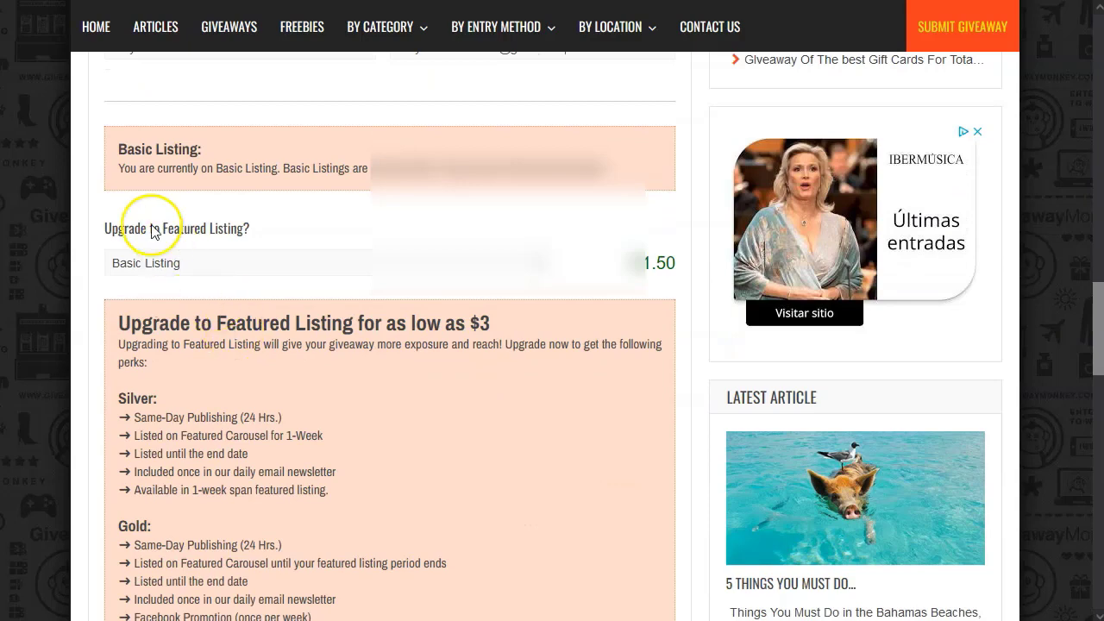
{"action": "left_click_drag", "start_coordinate": [120, 168], "coordinate": [291, 173]}
{"action": "left_click", "coordinate": [316, 170]}
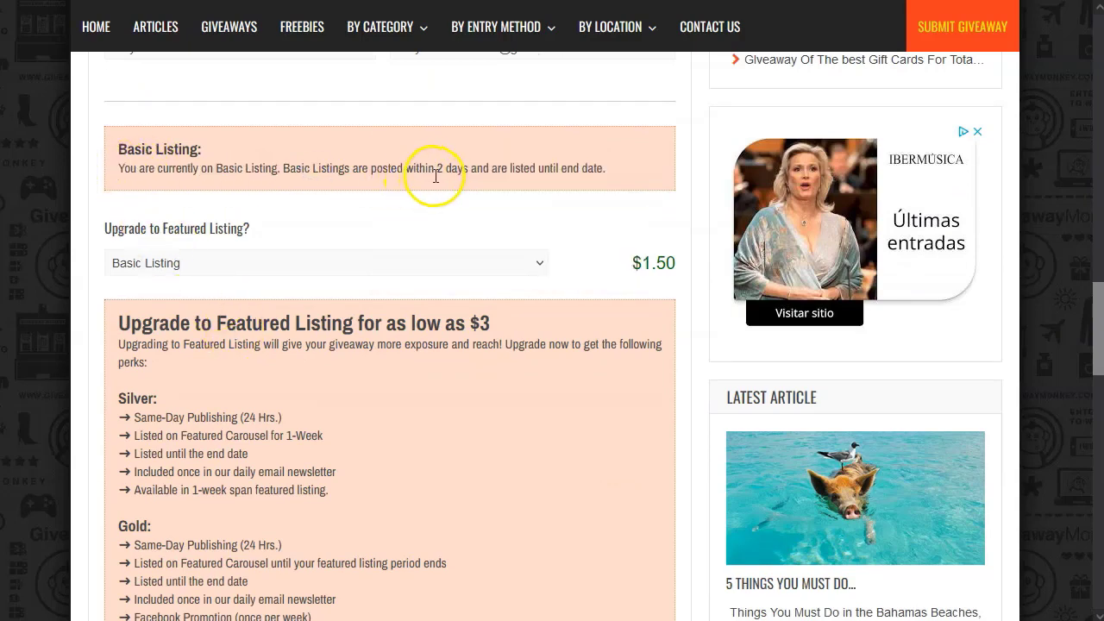
{"action": "left_click_drag", "start_coordinate": [437, 167], "coordinate": [503, 168]}
{"action": "left_click", "coordinate": [538, 168]}
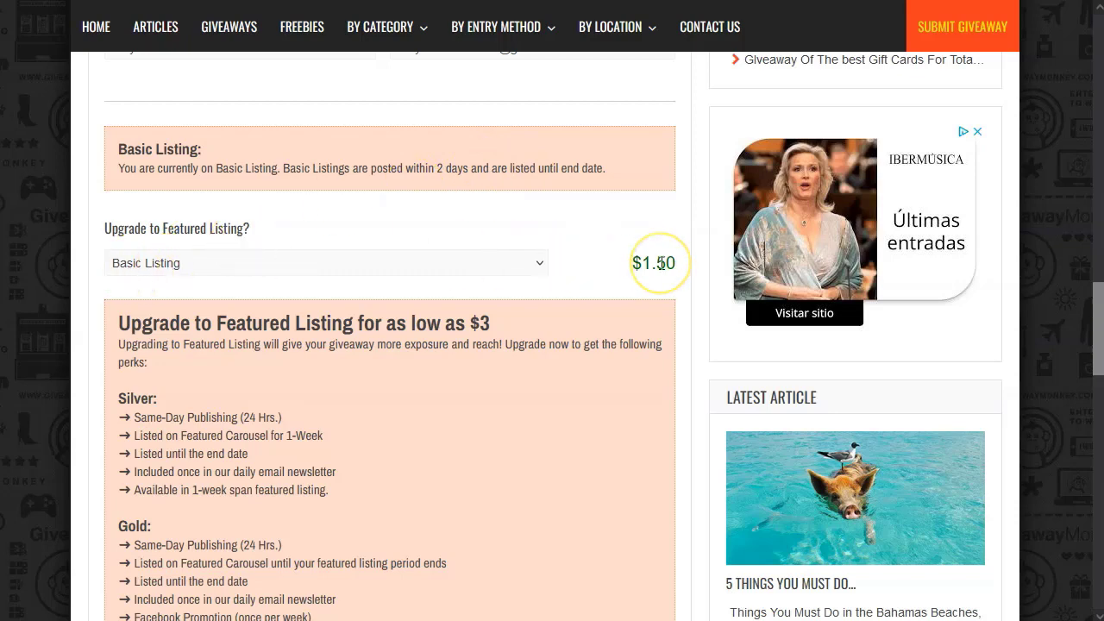
{"action": "scroll", "coordinate": [329, 371], "scroll_direction": "down", "scroll_amount": 1}
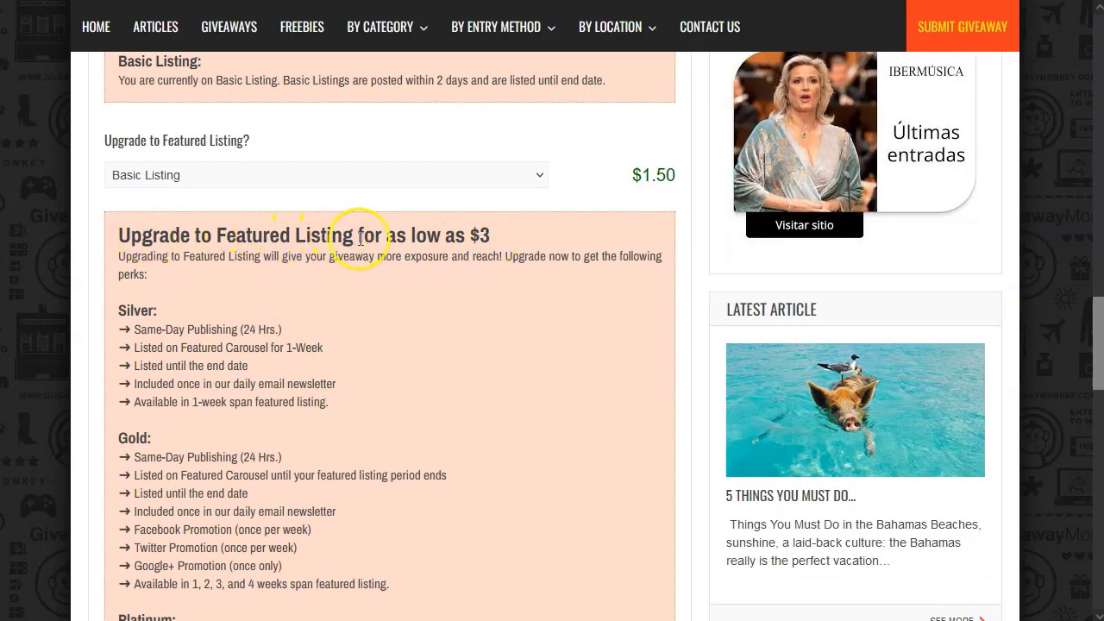
{"action": "scroll", "coordinate": [186, 366], "scroll_direction": "down", "scroll_amount": 1}
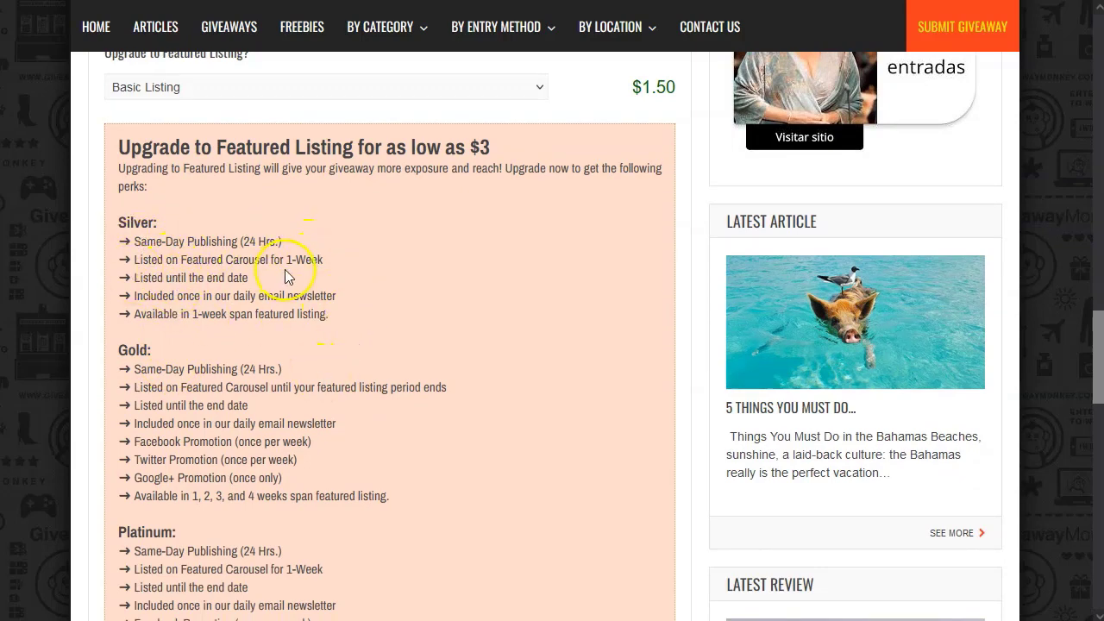
{"action": "scroll", "coordinate": [248, 363], "scroll_direction": "down", "scroll_amount": 3}
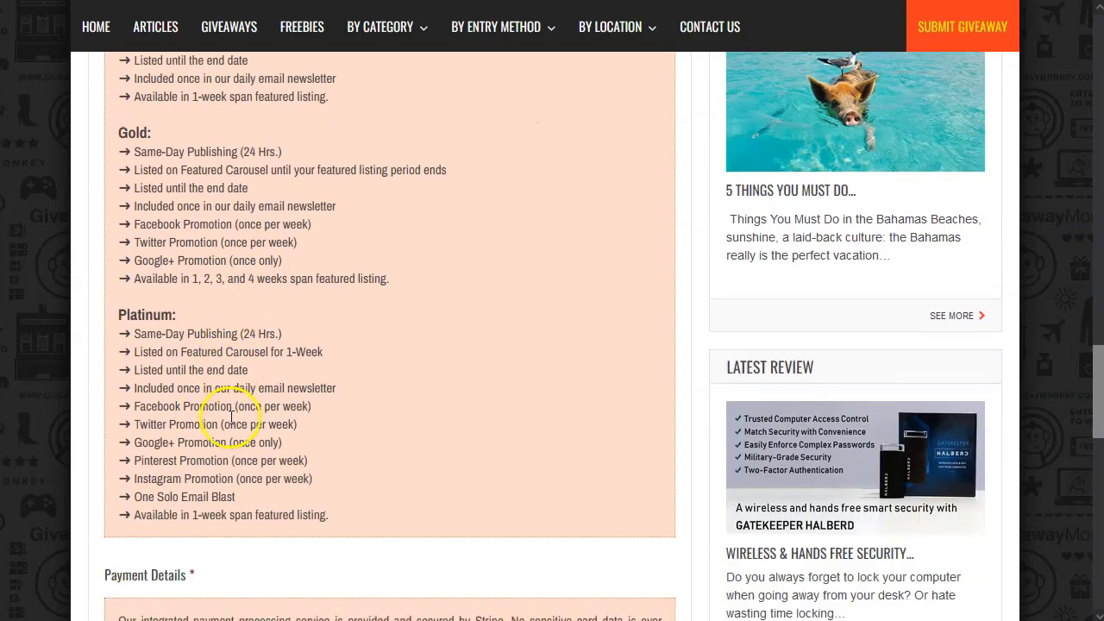
{"action": "scroll", "coordinate": [340, 371], "scroll_direction": "up", "scroll_amount": 5}
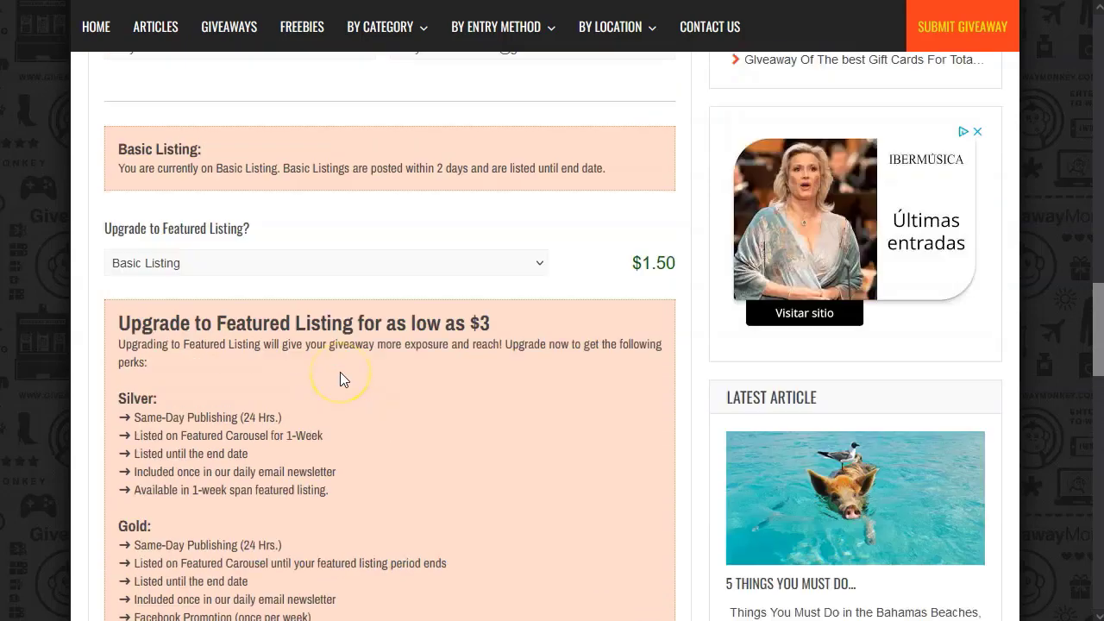
{"action": "scroll", "coordinate": [340, 378], "scroll_direction": "down", "scroll_amount": 1}
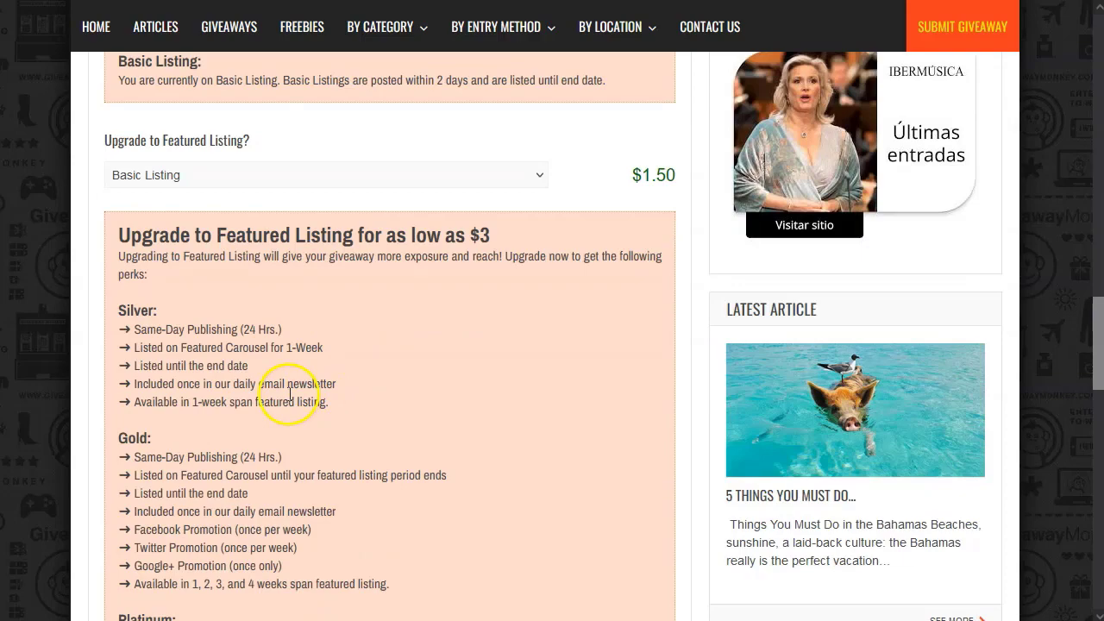
{"action": "scroll", "coordinate": [290, 397], "scroll_direction": "down", "scroll_amount": 6}
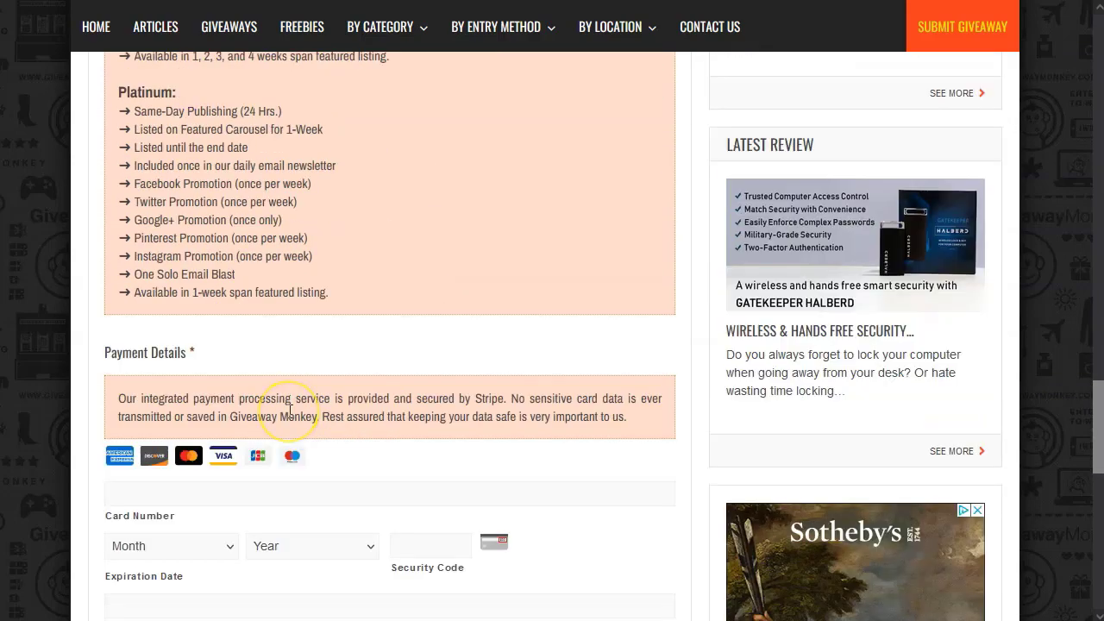
{"action": "scroll", "coordinate": [389, 364], "scroll_direction": "up", "scroll_amount": 8}
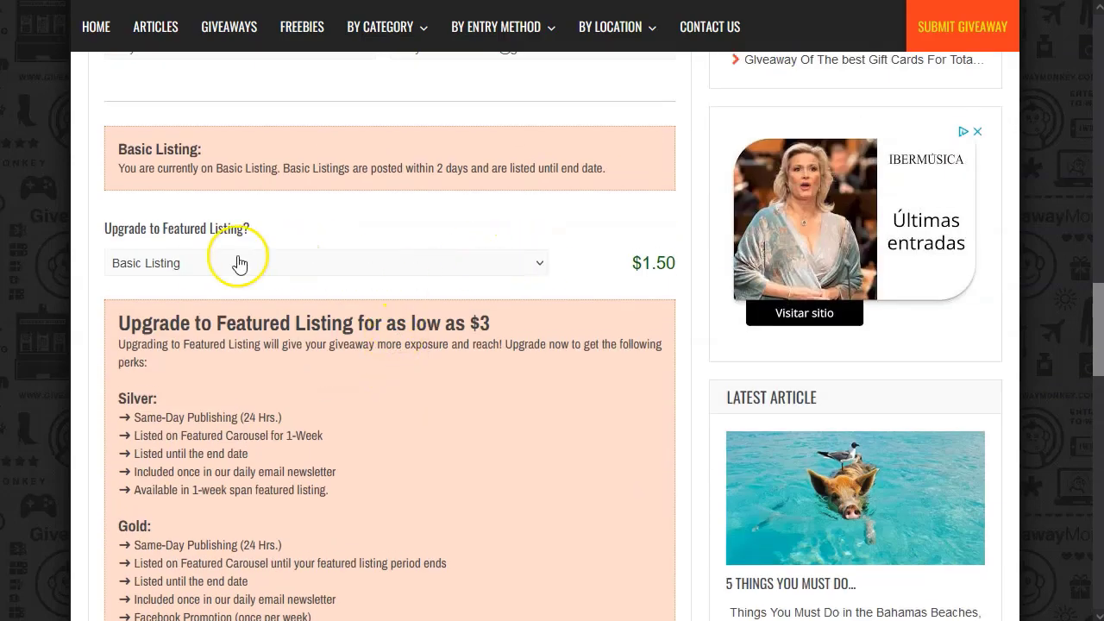
Step: Submit the giveaway to GiveawayMonkey with the Basic Listing option and view the confirmation page
{"action": "scroll", "coordinate": [269, 432], "scroll_direction": "down", "scroll_amount": 9}
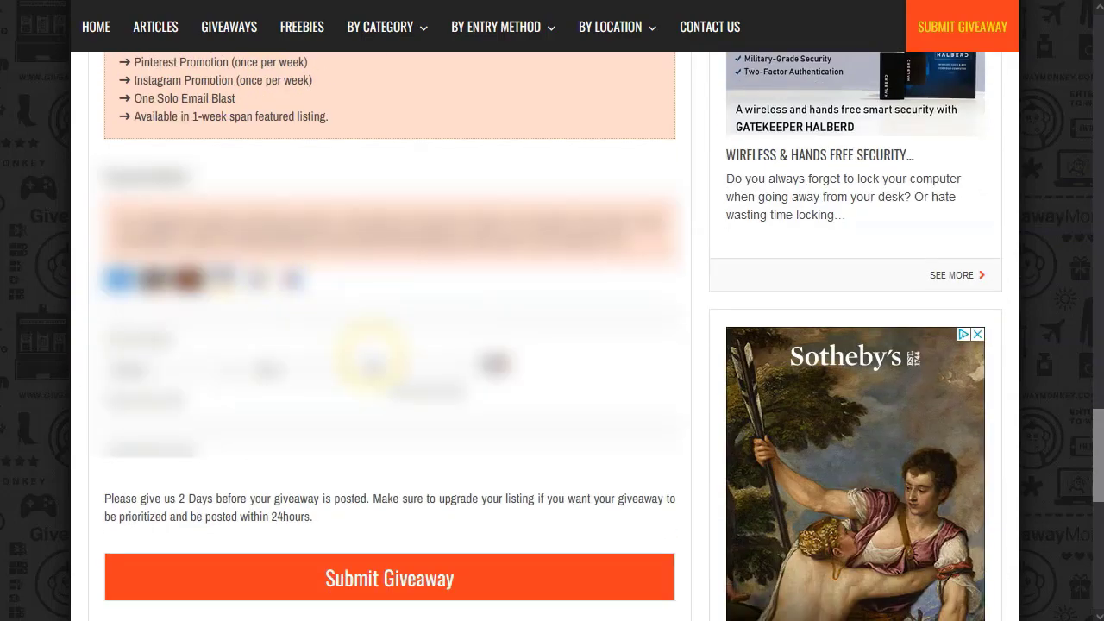
{"action": "scroll", "coordinate": [237, 423], "scroll_direction": "down", "scroll_amount": 1}
{"action": "left_click", "coordinate": [429, 489]}
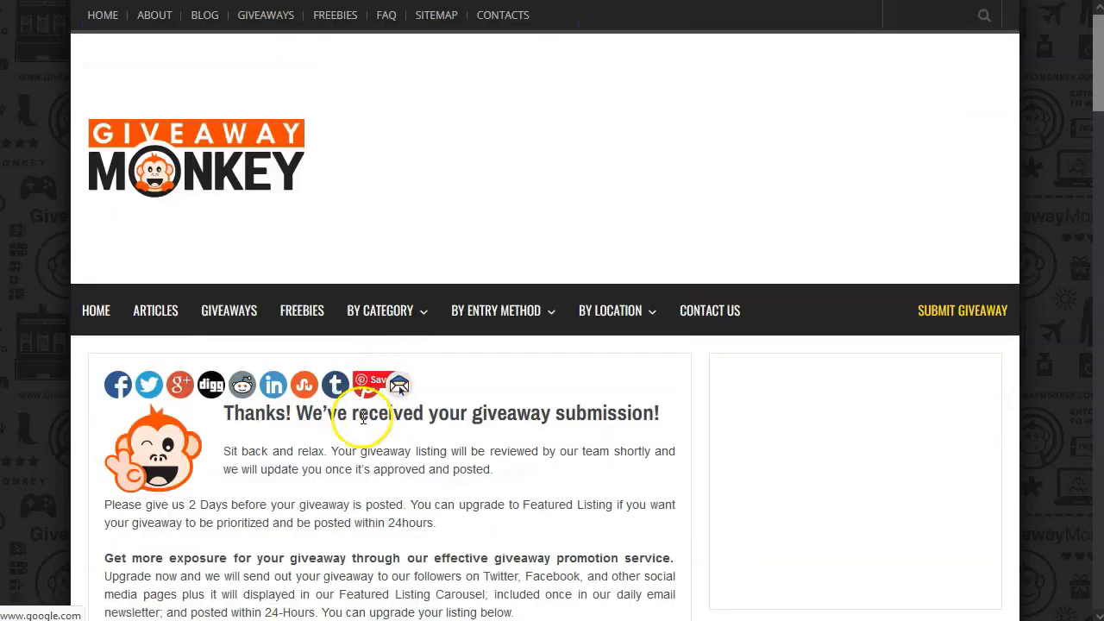
{"action": "scroll", "coordinate": [364, 407], "scroll_direction": "down", "scroll_amount": 1}
{"action": "scroll", "coordinate": [363, 435], "scroll_direction": "down", "scroll_amount": 1}
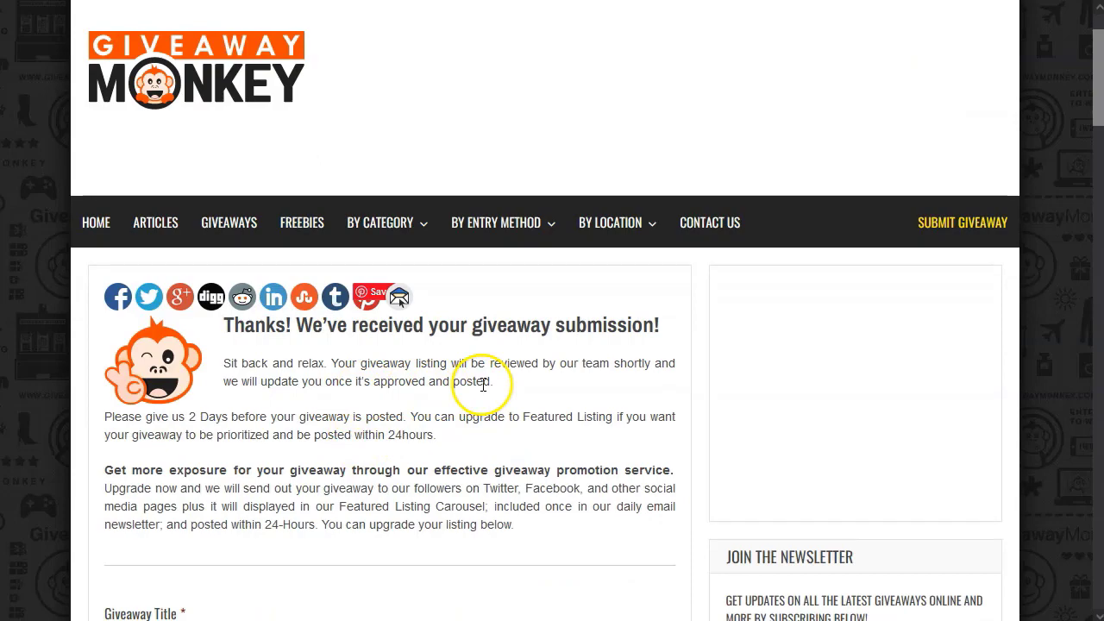
Step: Review the submission confirmation page, including the featured listing upgrades and the payment details section
{"action": "scroll", "coordinate": [369, 390], "scroll_direction": "down", "scroll_amount": 5}
{"action": "scroll", "coordinate": [369, 395], "scroll_direction": "down", "scroll_amount": 4}
{"action": "scroll", "coordinate": [651, 352], "scroll_direction": "up", "scroll_amount": 3}
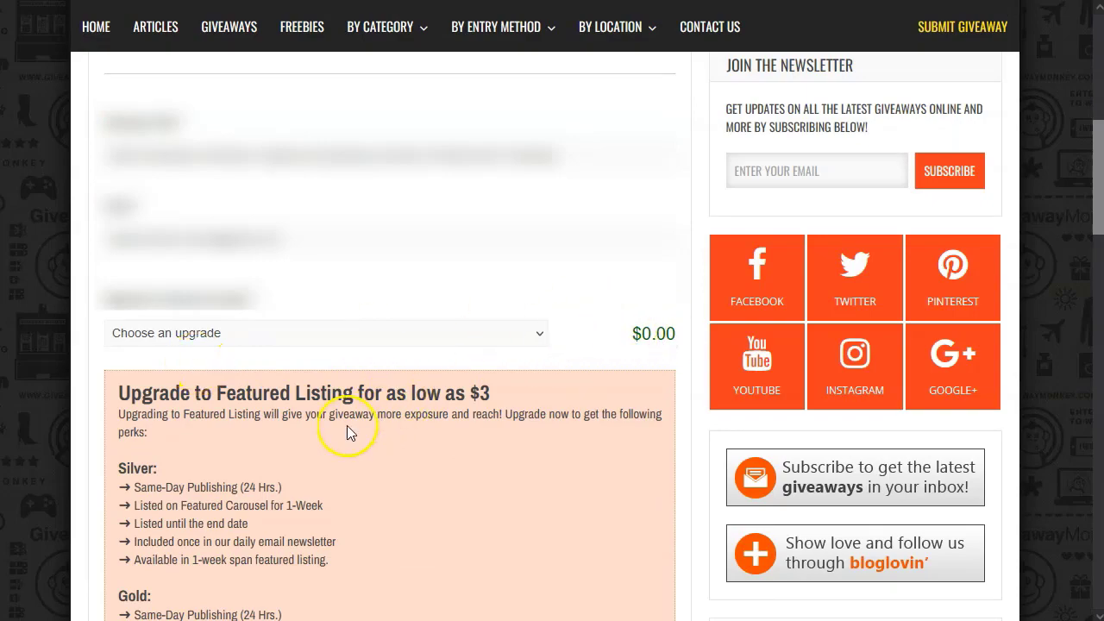
{"action": "scroll", "coordinate": [347, 425], "scroll_direction": "down", "scroll_amount": 10}
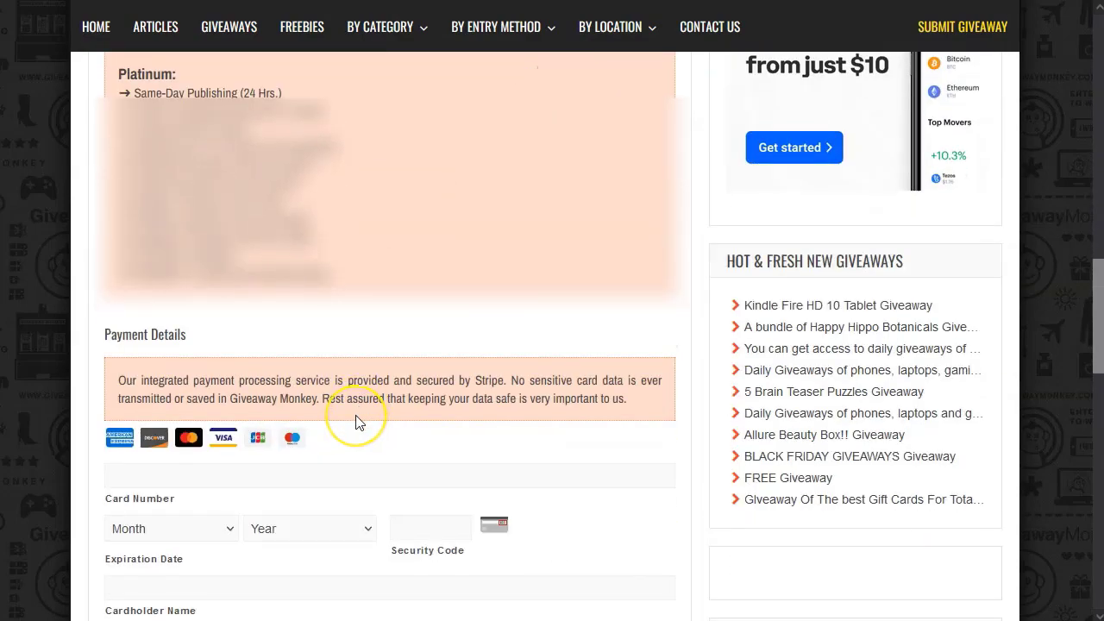
{"action": "scroll", "coordinate": [355, 422], "scroll_direction": "up", "scroll_amount": 4}
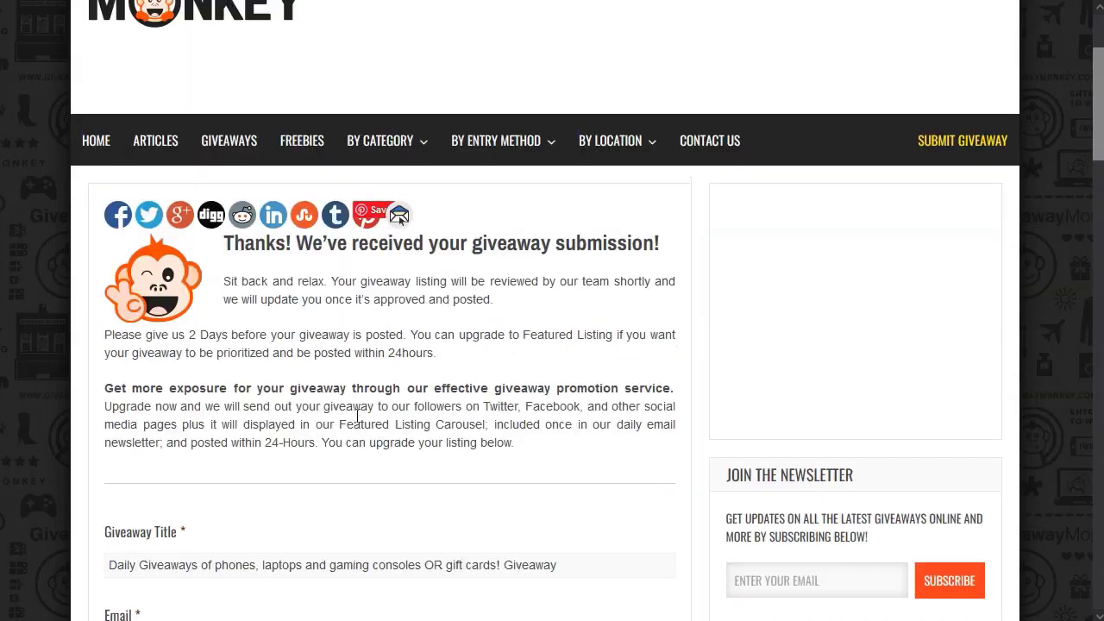
{"action": "scroll", "coordinate": [357, 417], "scroll_direction": "up", "scroll_amount": 2}
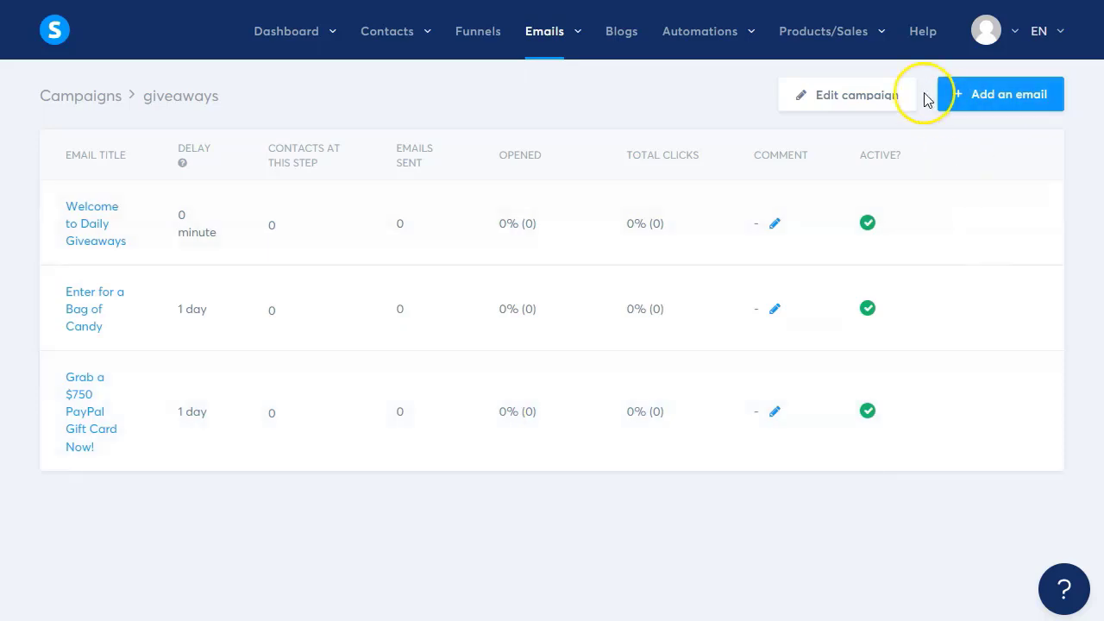
Step: Switch to systeme.io and create an automation workflow named giveaways
{"action": "mouse_move", "coordinate": [721, 40]}
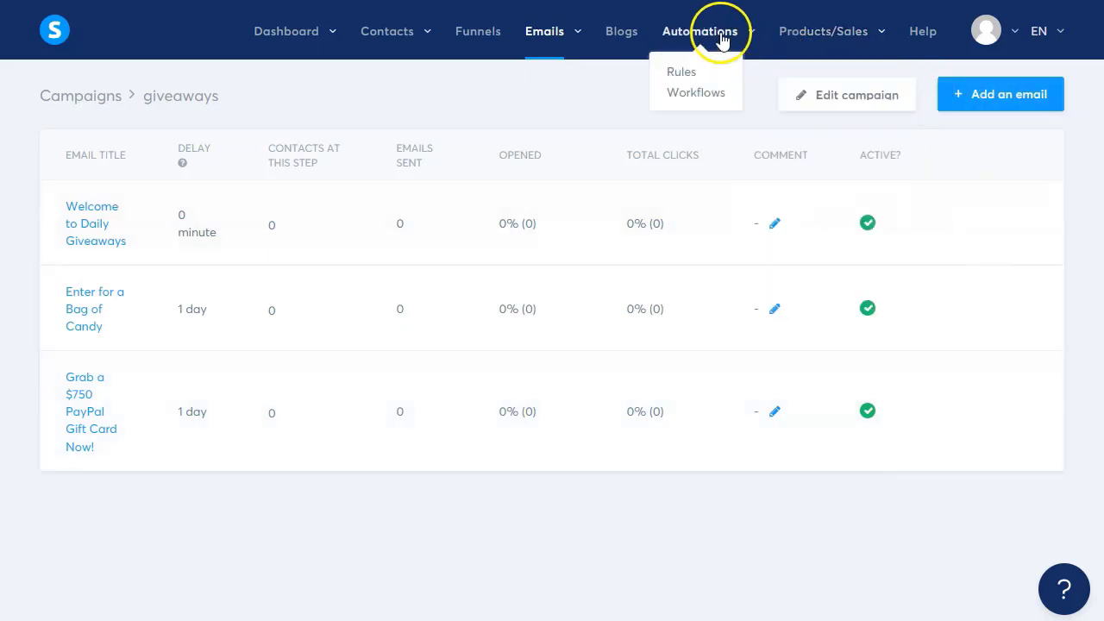
{"action": "left_click", "coordinate": [706, 94]}
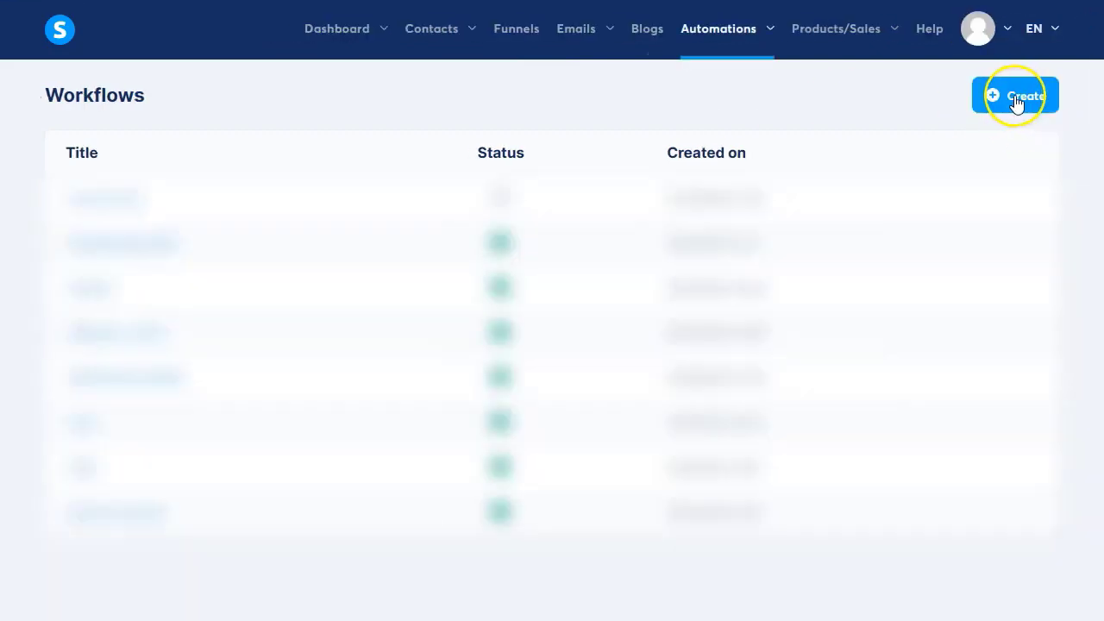
{"action": "left_click", "coordinate": [1015, 98]}
{"action": "left_click", "coordinate": [468, 324]}
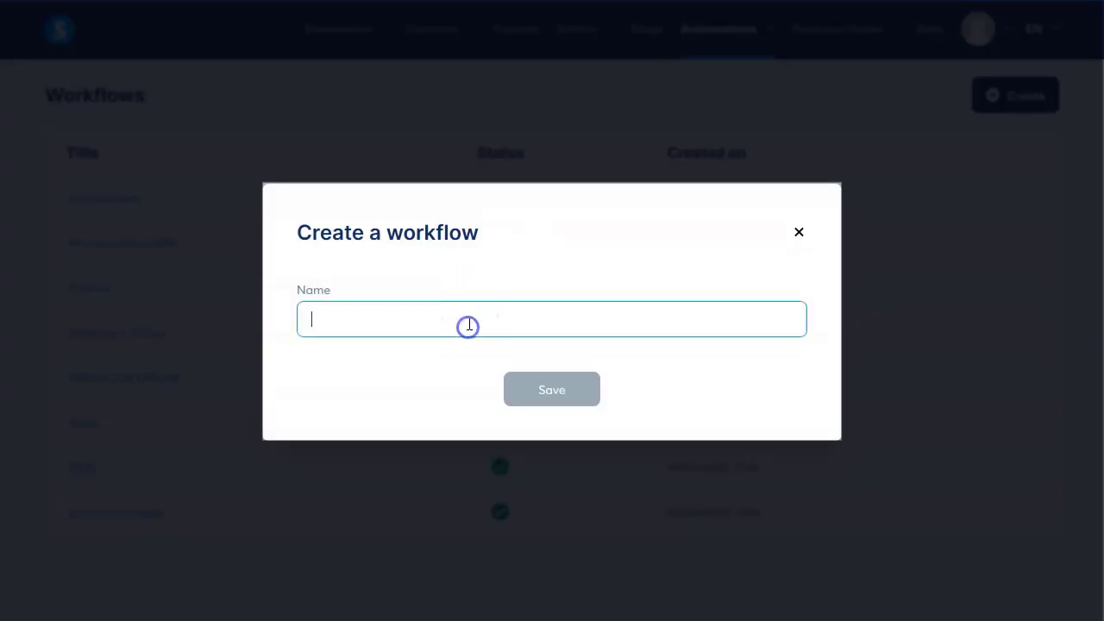
{"action": "type", "text": "giveaways"}
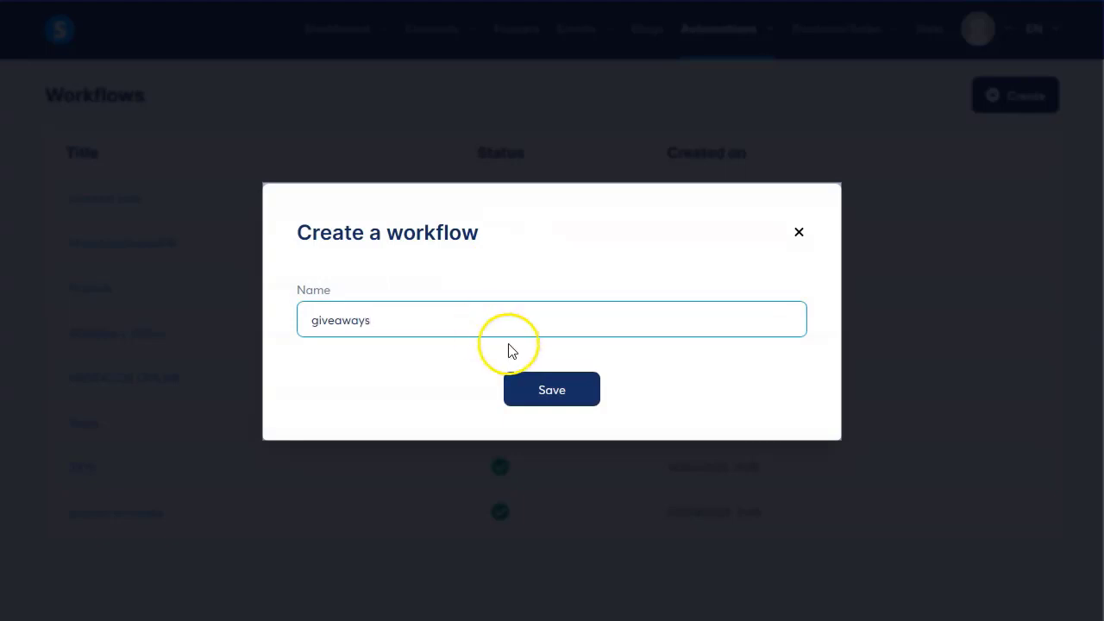
{"action": "left_click", "coordinate": [552, 390]}
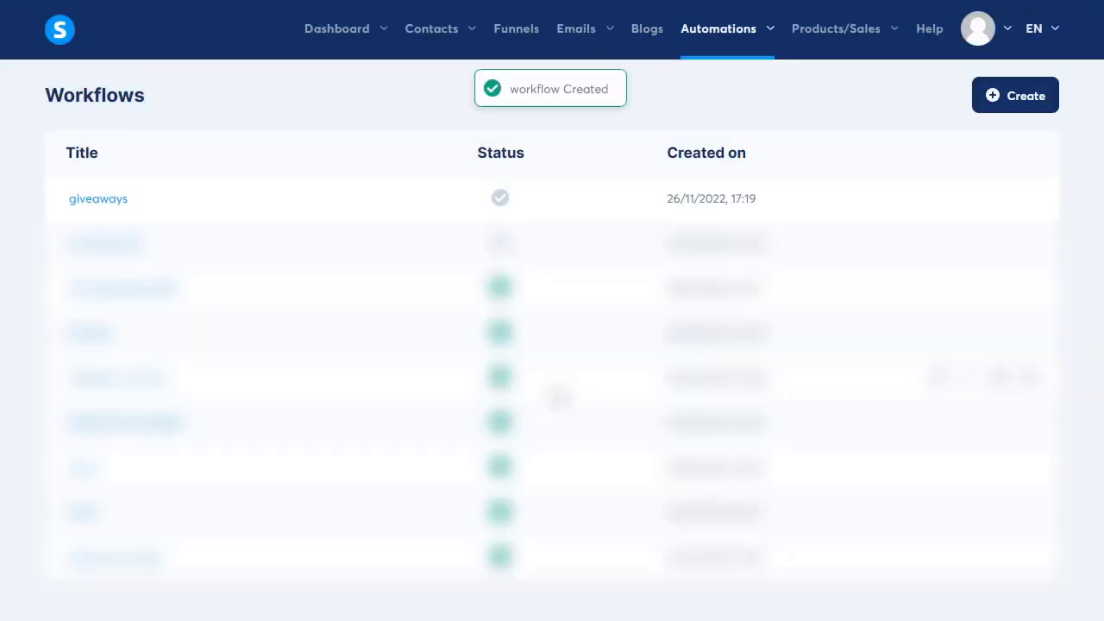
Step: Open the giveaways workflow and create a Funnel form subscribed trigger for the "daily givewaway" form
{"action": "left_click", "coordinate": [94, 203]}
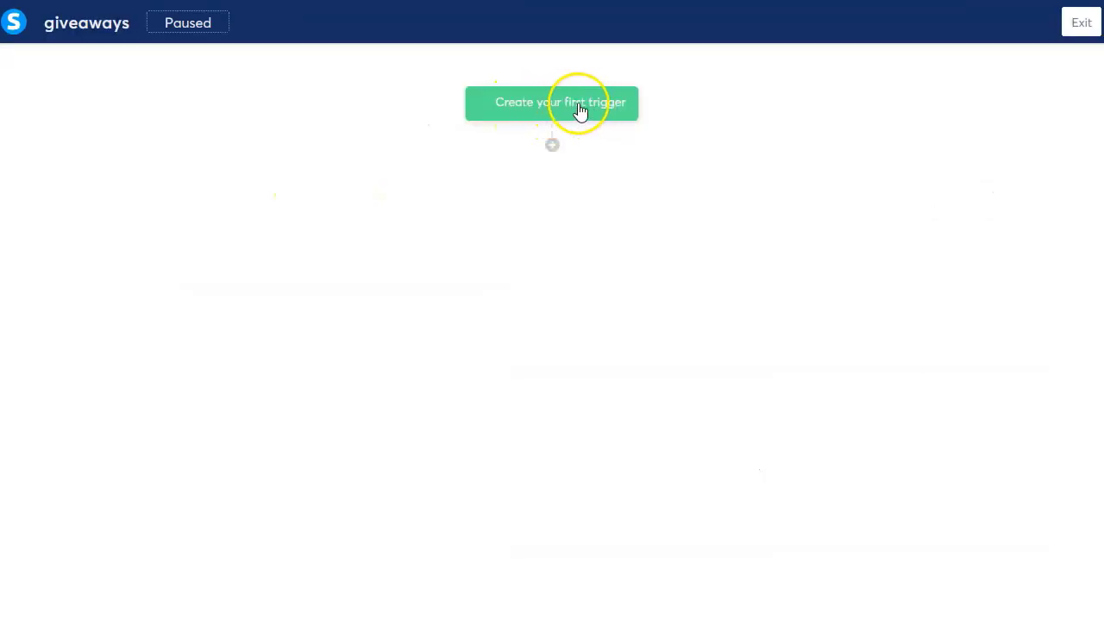
{"action": "left_click", "coordinate": [578, 107]}
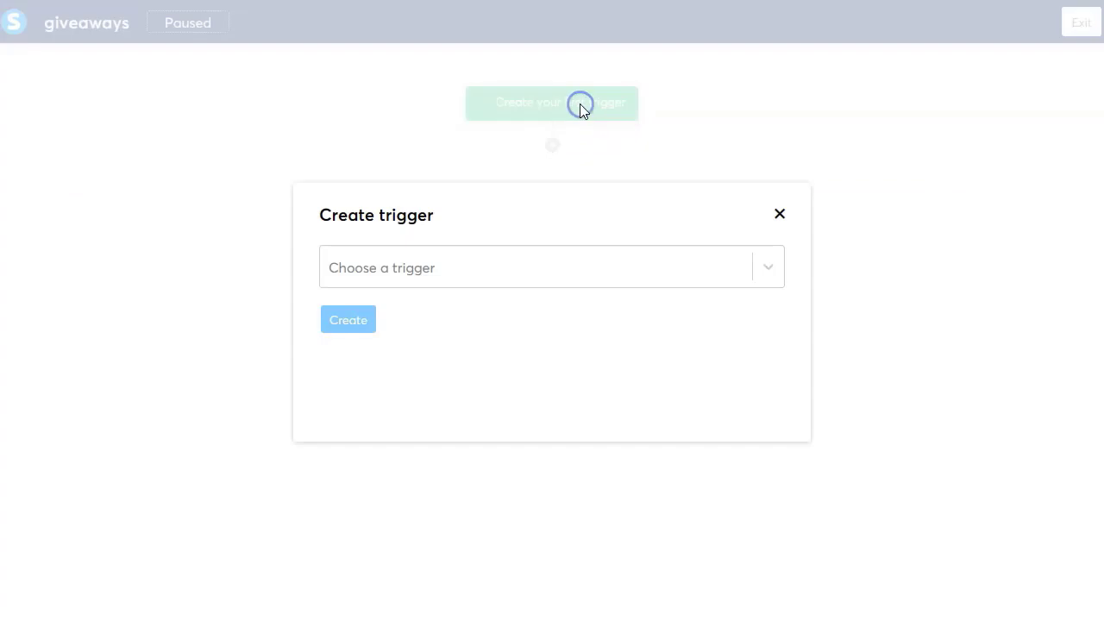
{"action": "left_click", "coordinate": [415, 274]}
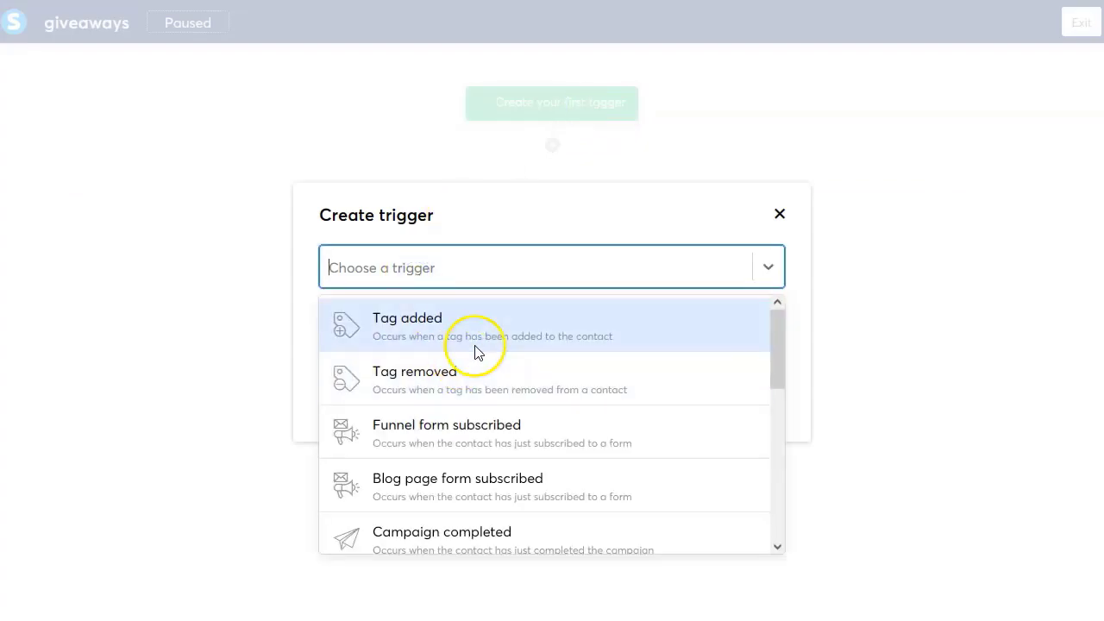
{"action": "left_click", "coordinate": [484, 445]}
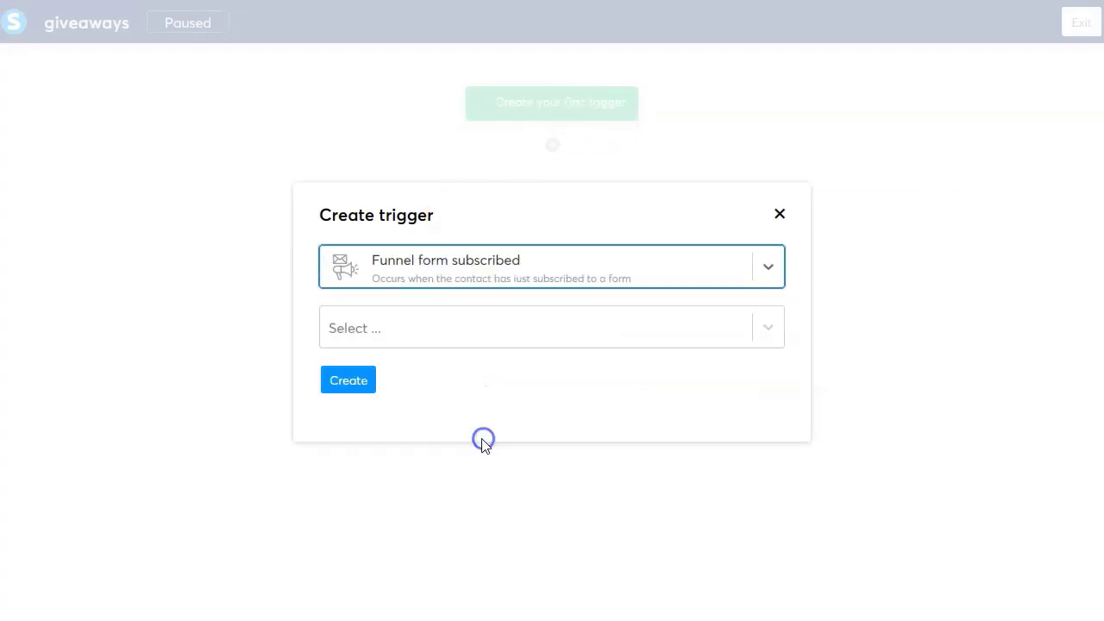
{"action": "left_click", "coordinate": [472, 335]}
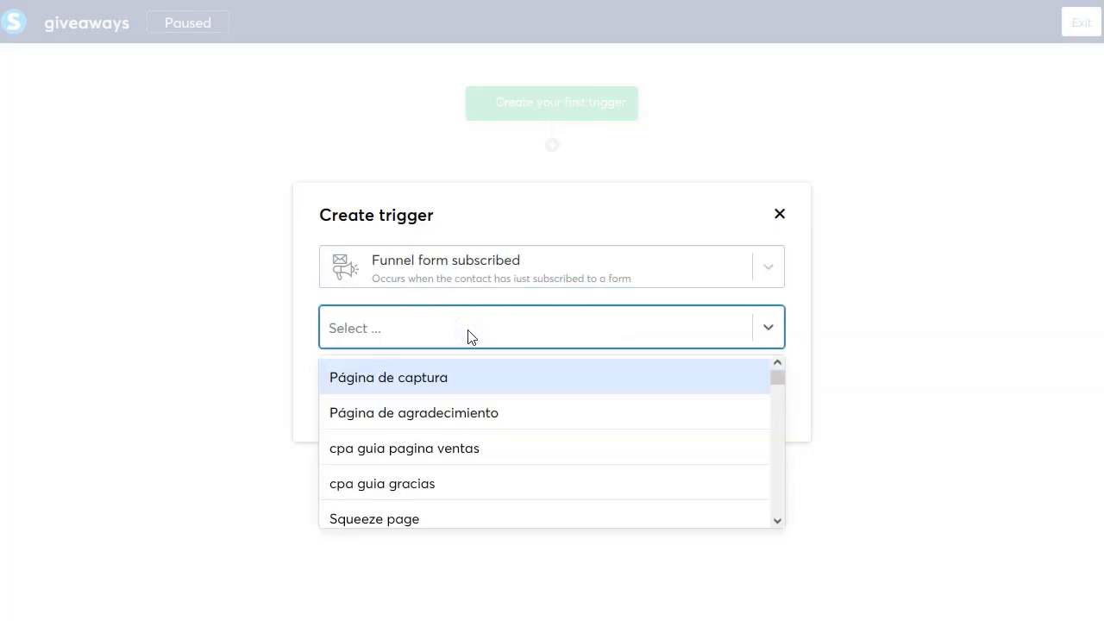
{"action": "left_click", "coordinate": [462, 407]}
{"action": "type", "text": "giv"}
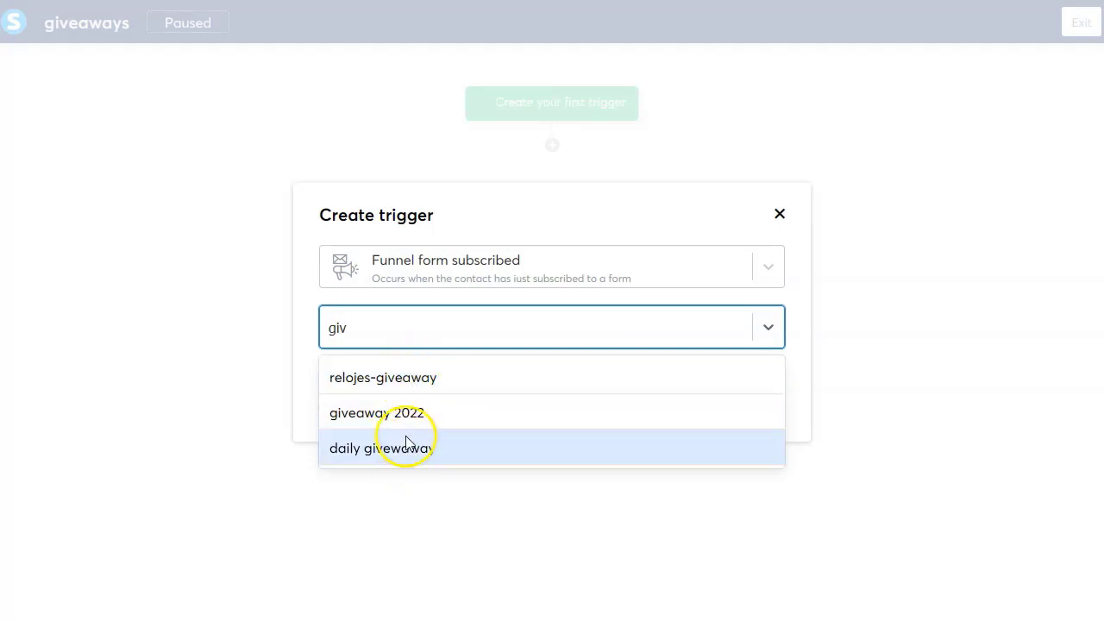
{"action": "left_click", "coordinate": [397, 454]}
{"action": "left_click", "coordinate": [350, 383]}
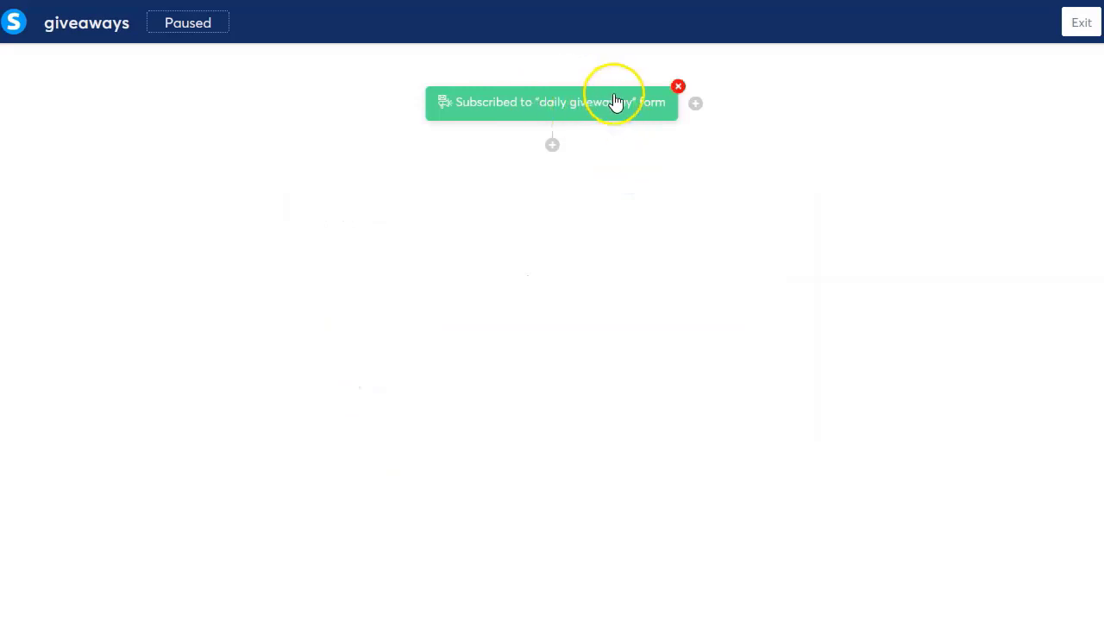
Step: Add a Subscribe to campaign action for the giveaways campaign below the trigger
{"action": "left_click", "coordinate": [553, 148]}
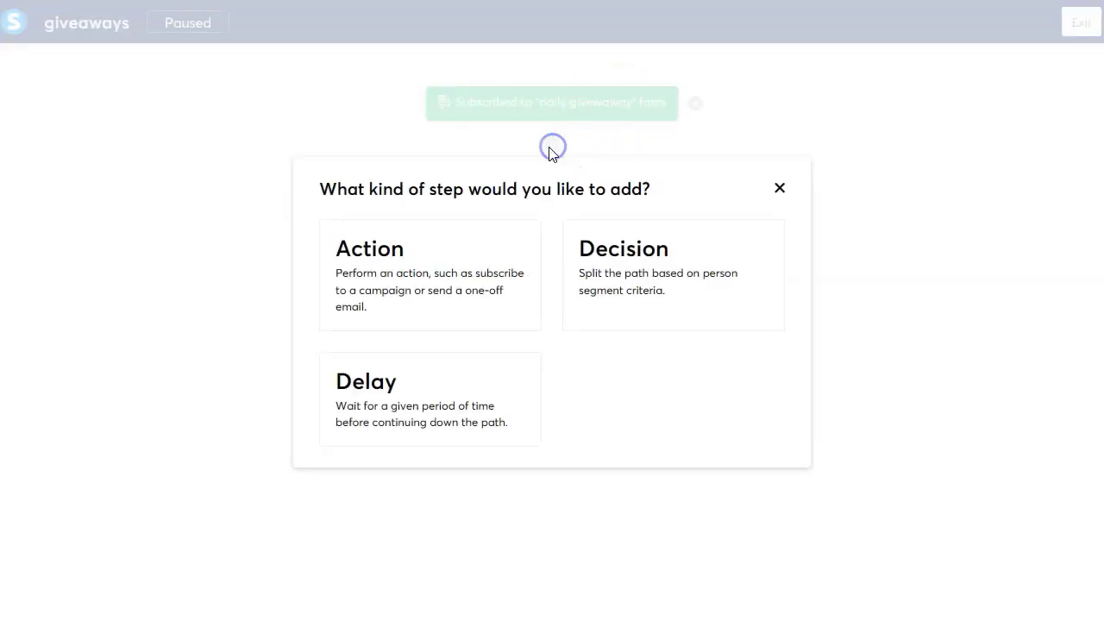
{"action": "left_click", "coordinate": [419, 267]}
{"action": "left_click", "coordinate": [433, 267]}
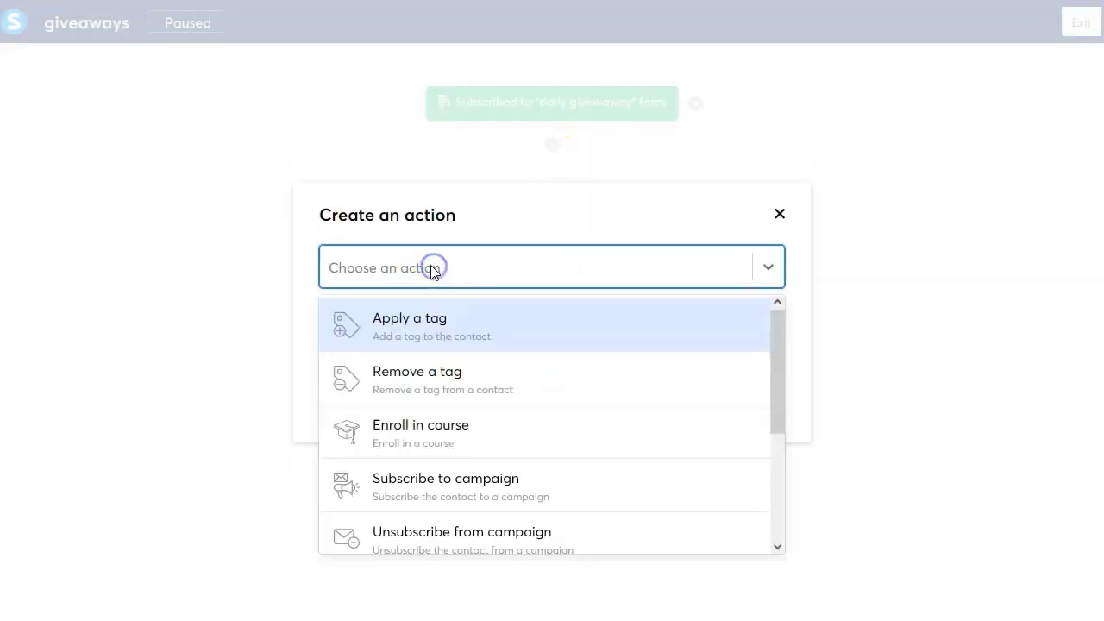
{"action": "left_click", "coordinate": [466, 496]}
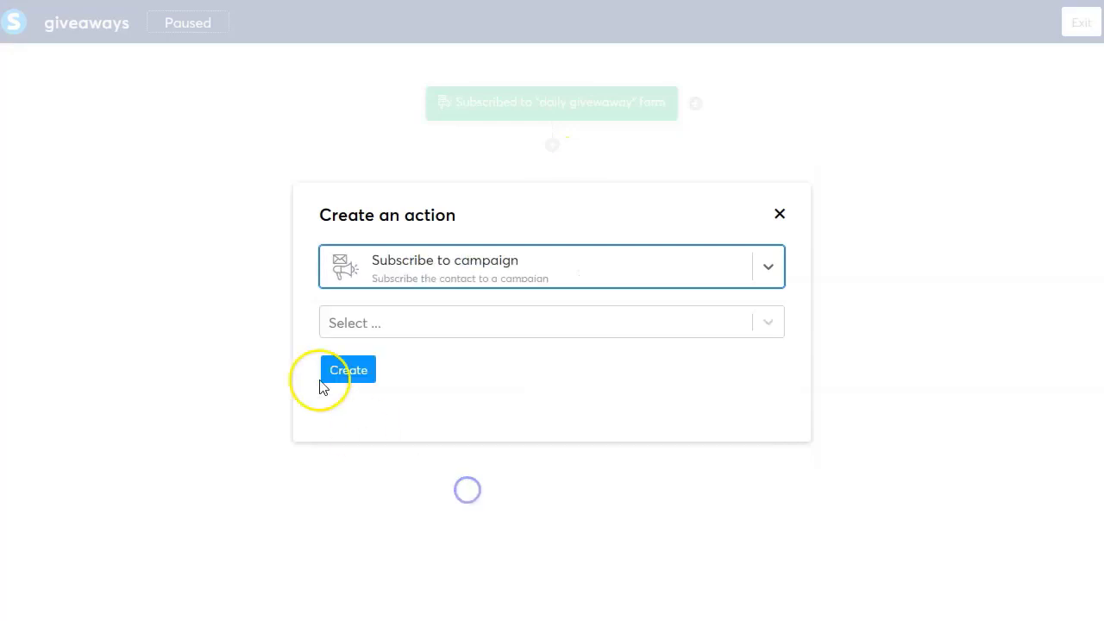
{"action": "left_click", "coordinate": [366, 326]}
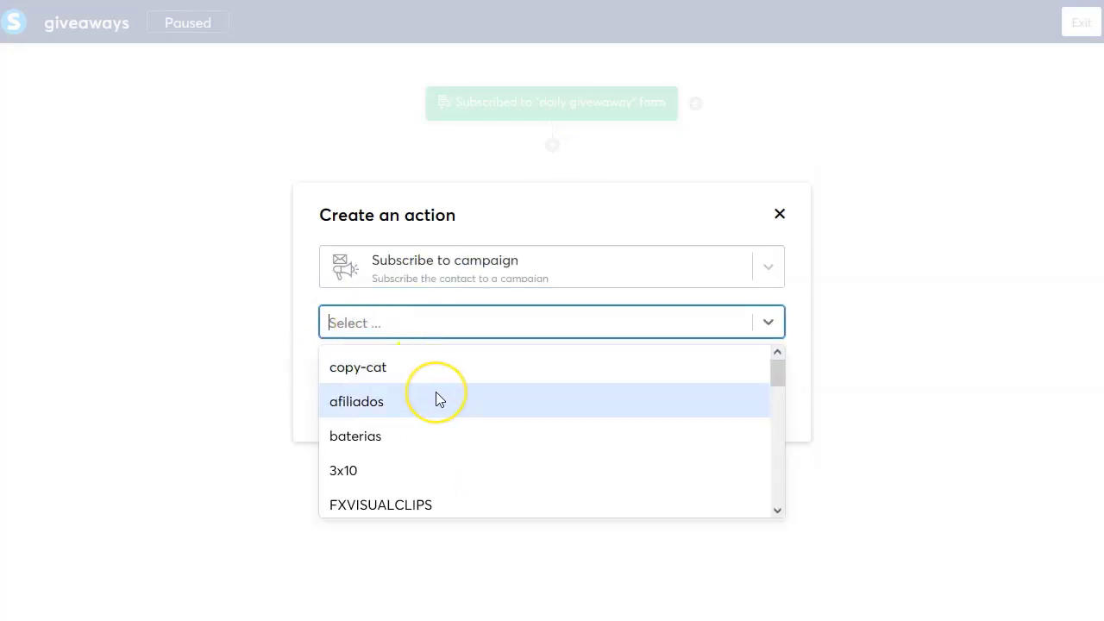
{"action": "type", "text": "gi"}
{"action": "left_click", "coordinate": [343, 365]}
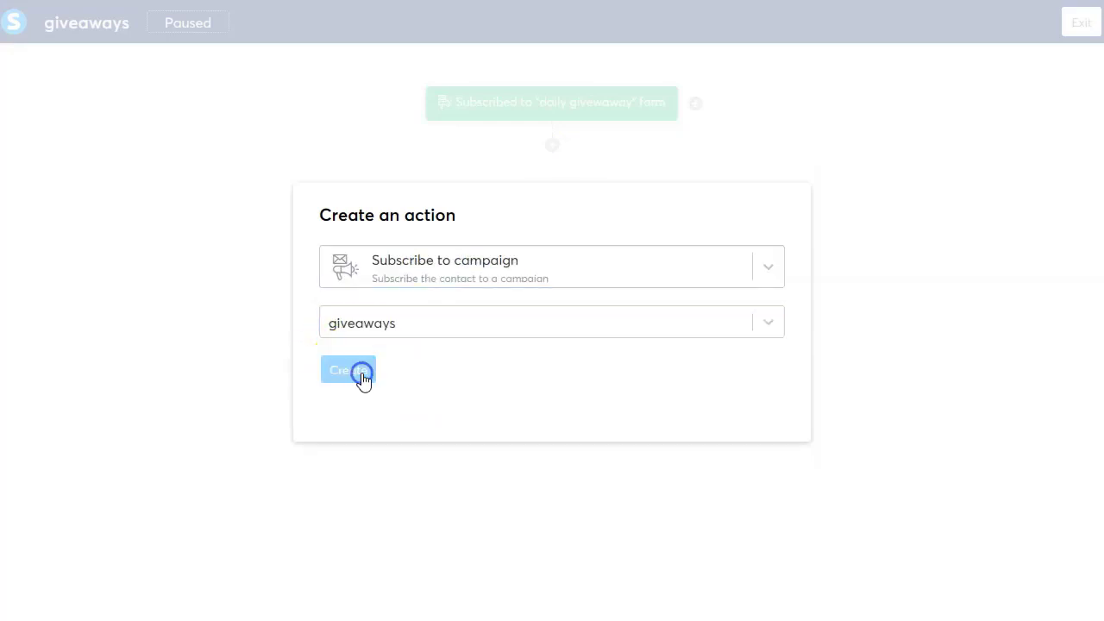
{"action": "left_click", "coordinate": [359, 374]}
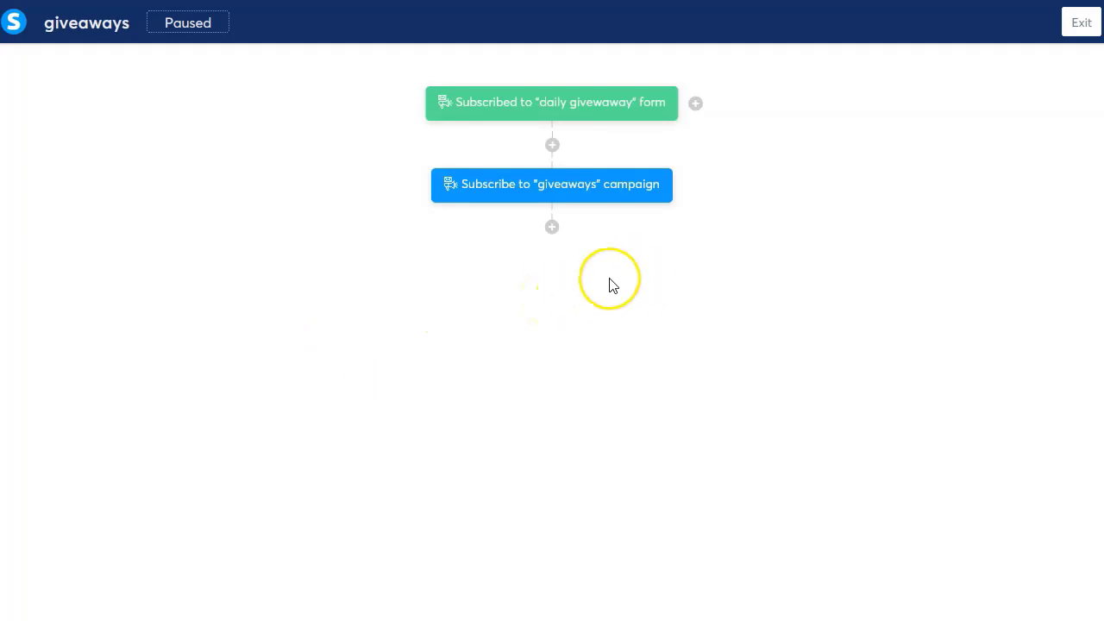
Step: Exit the workflow editor and activate the giveaways workflow
{"action": "left_click", "coordinate": [1081, 26]}
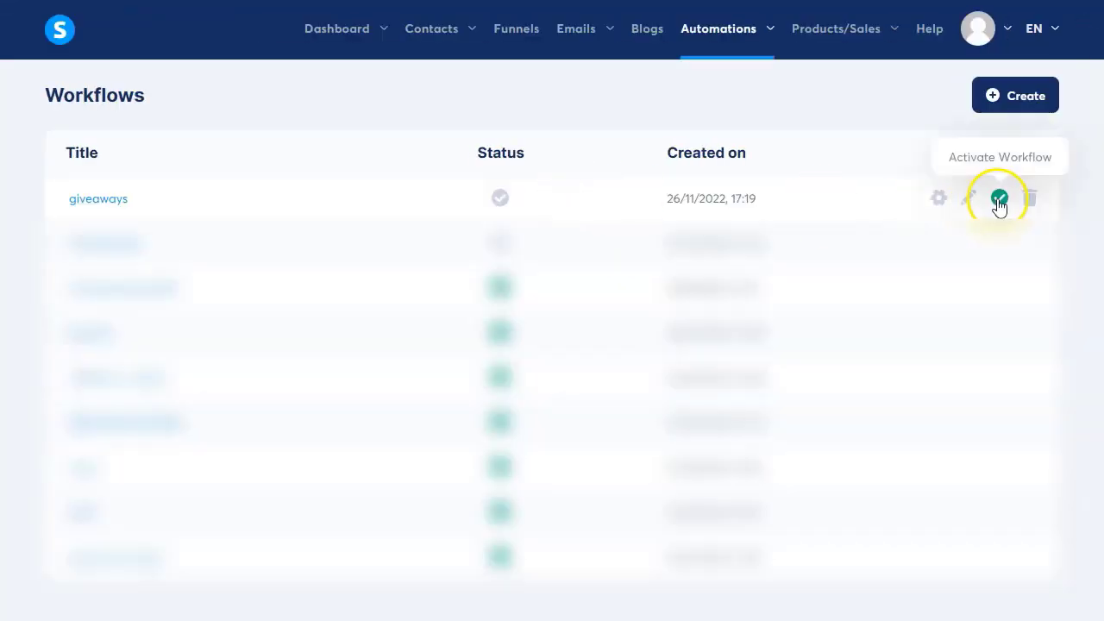
{"action": "left_click", "coordinate": [998, 200]}
{"action": "left_click", "coordinate": [490, 369]}
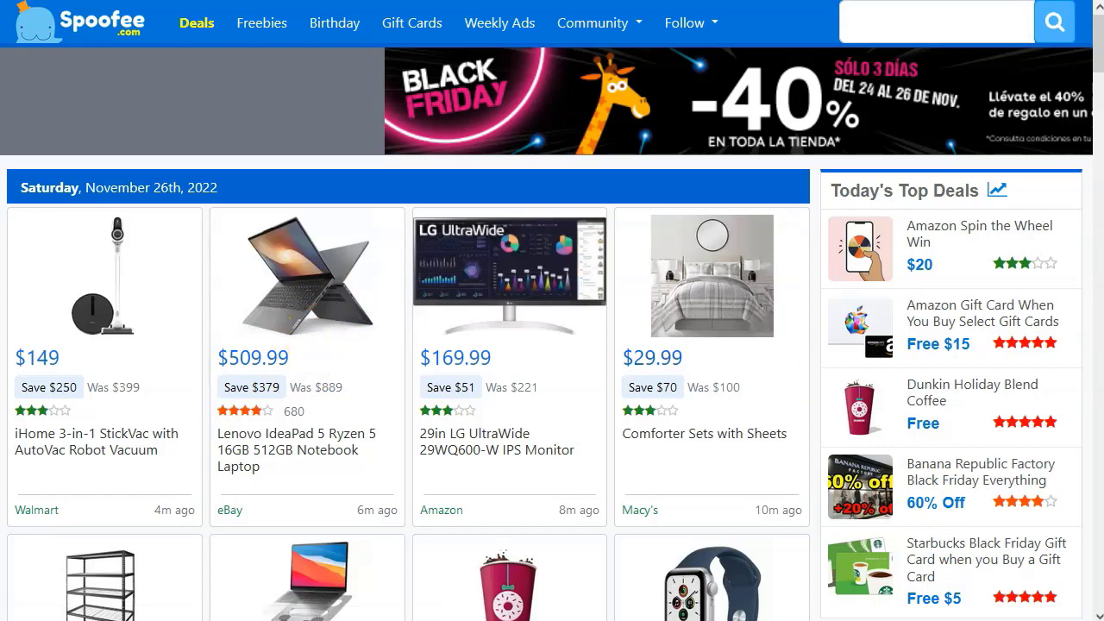
Step: Switch to Notepad++ and add spoofee.com below giveawaymonkey.com in the tráfico list, with blank lines after it
{"action": "key", "text": "alt+Tab"}
{"action": "left_click", "coordinate": [658, 490]}
{"action": "key", "text": "Return"}
{"action": "type", "text": "spoof"}
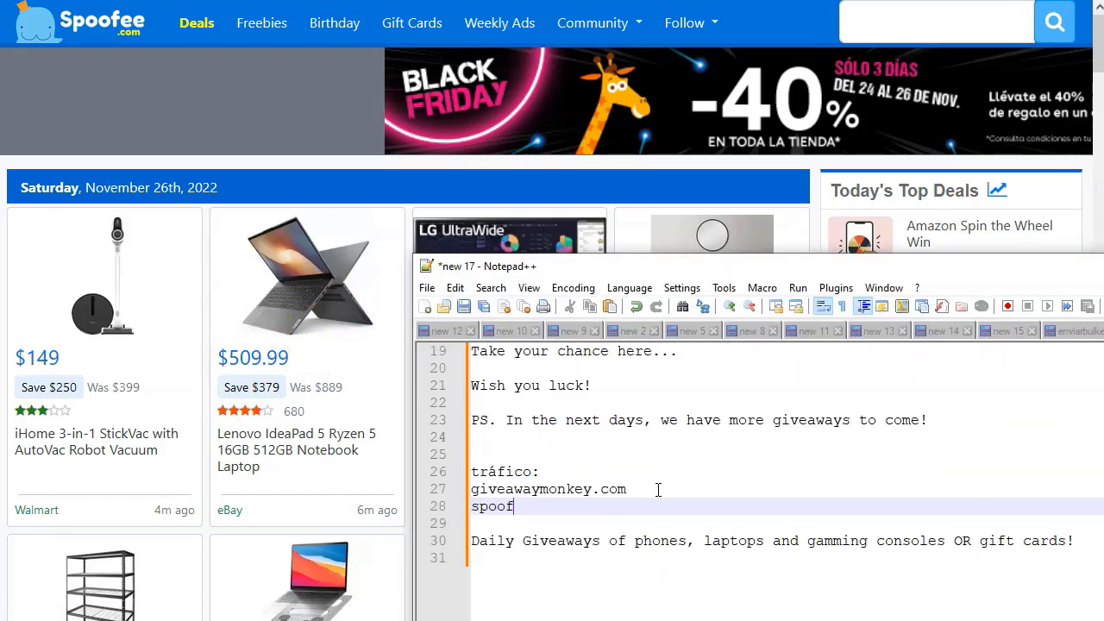
{"action": "type", "text": "ee.com"}
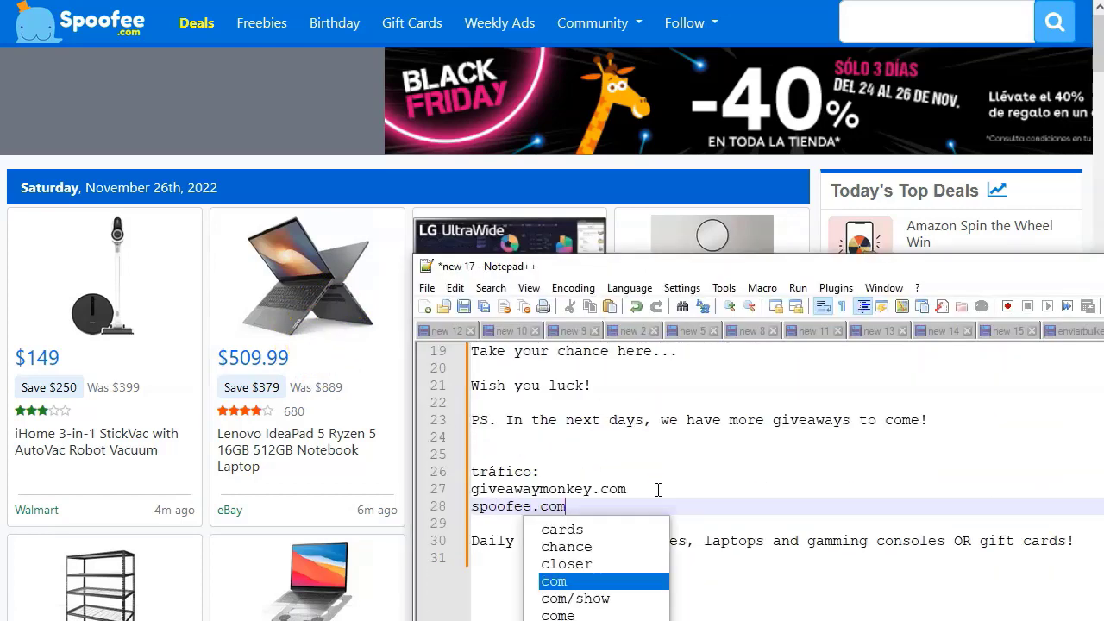
{"action": "key", "text": "Return"}
{"action": "key", "text": "Return"}
{"action": "key", "text": "Return"}
{"action": "key", "text": "Up"}
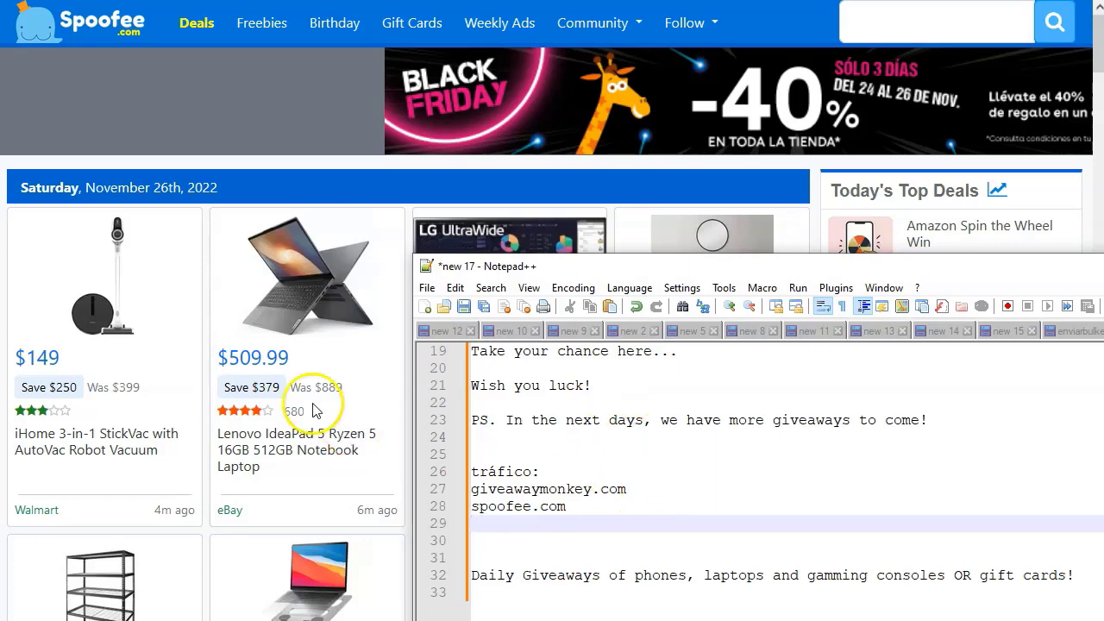
Step: Return to the Spoofee site and look through its daily deals and freebies listings
{"action": "key", "text": "alt+Tab"}
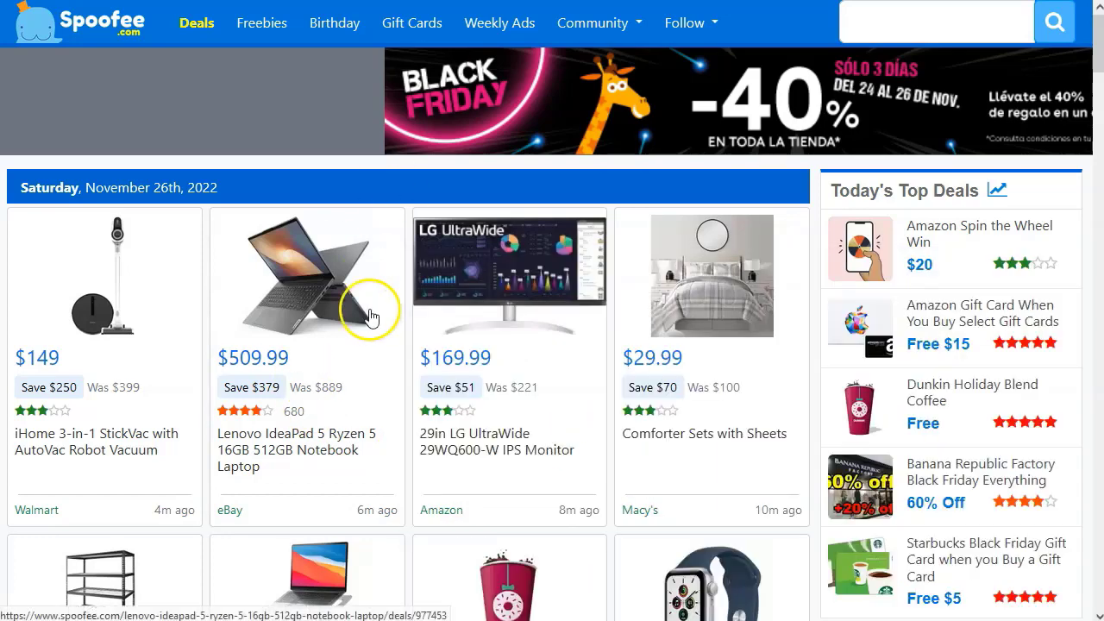
{"action": "scroll", "coordinate": [369, 328], "scroll_direction": "down", "scroll_amount": 2}
{"action": "scroll", "coordinate": [370, 330], "scroll_direction": "down", "scroll_amount": 6}
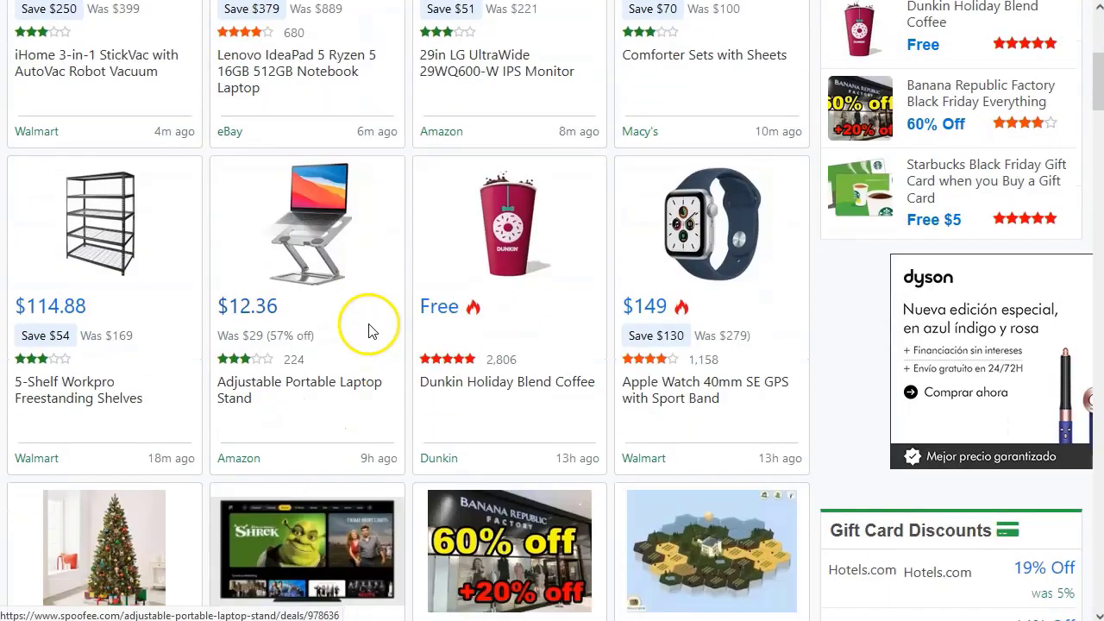
{"action": "scroll", "coordinate": [372, 327], "scroll_direction": "down", "scroll_amount": 6}
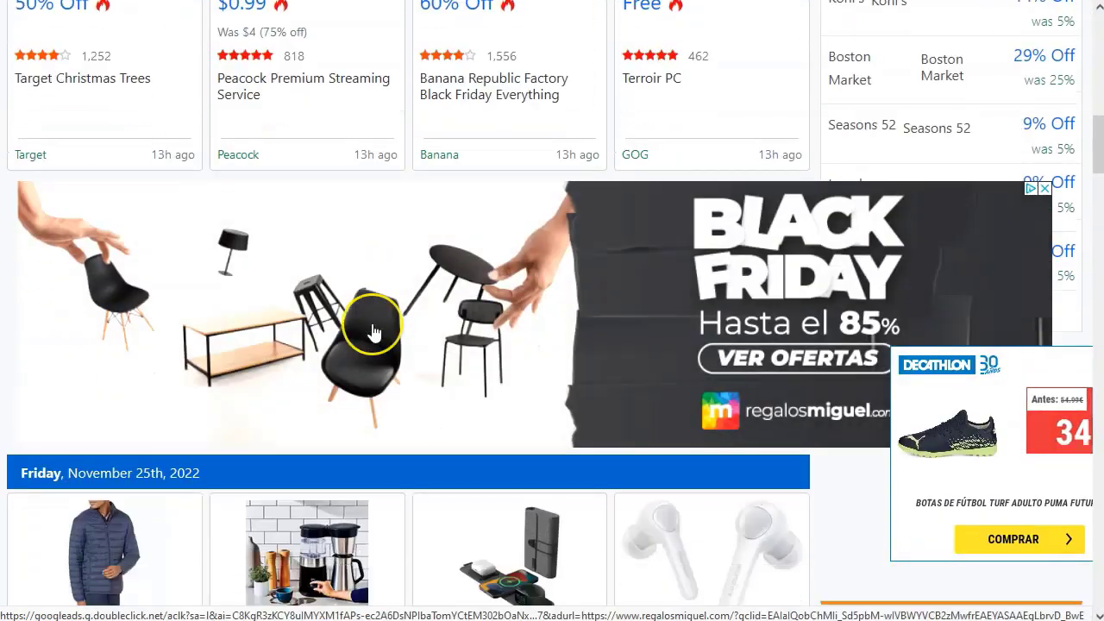
{"action": "scroll", "coordinate": [373, 334], "scroll_direction": "down", "scroll_amount": 6}
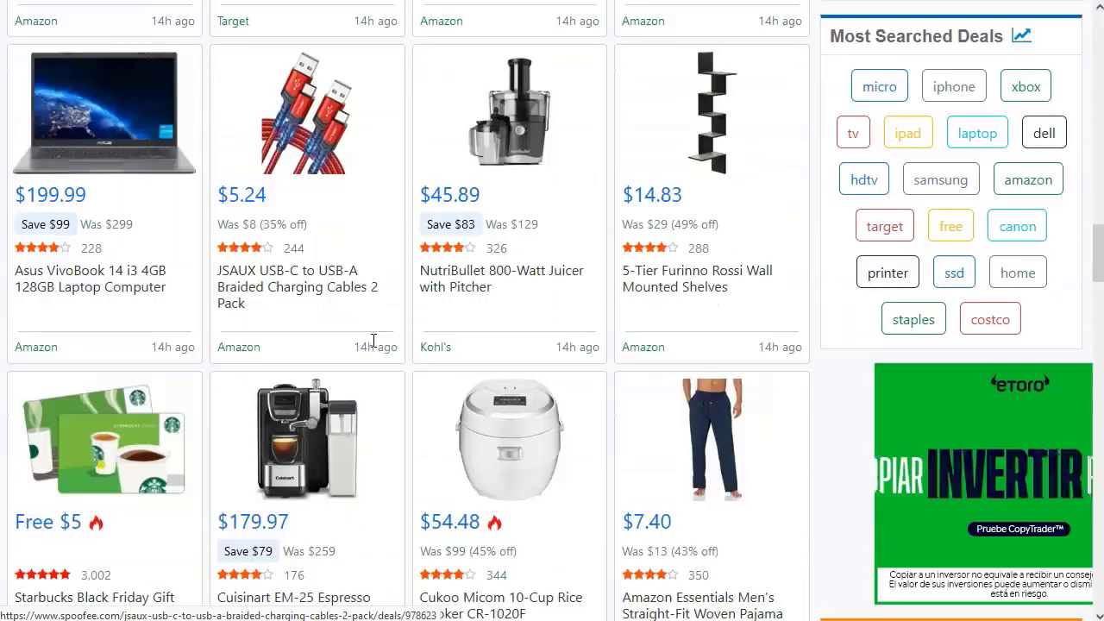
{"action": "scroll", "coordinate": [369, 335], "scroll_direction": "down", "scroll_amount": 3}
{"action": "scroll", "coordinate": [345, 340], "scroll_direction": "up", "scroll_amount": 10}
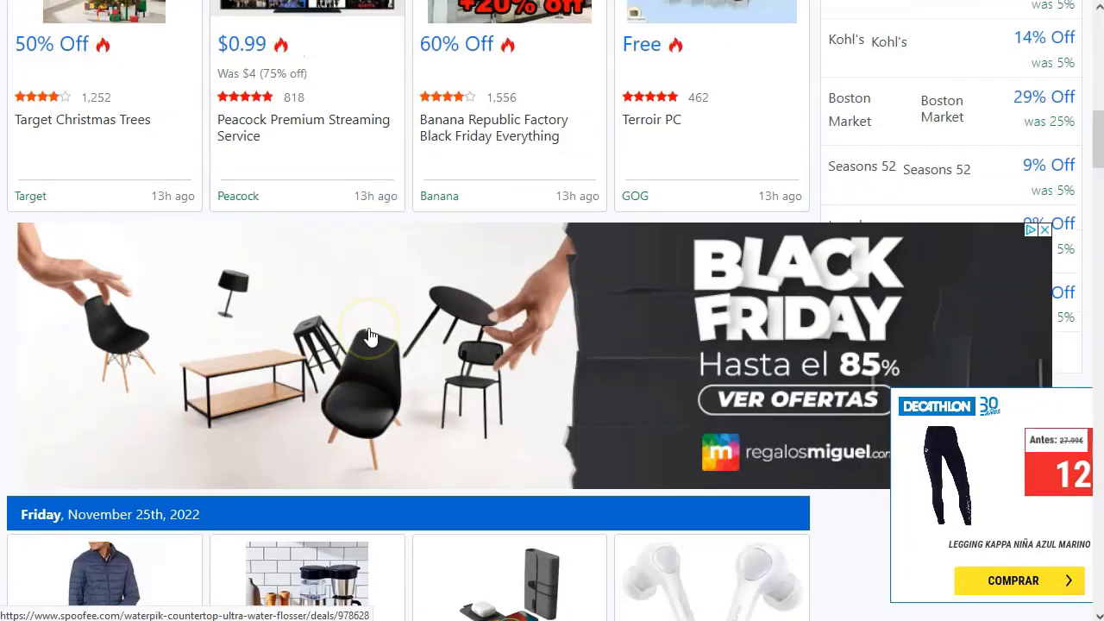
{"action": "scroll", "coordinate": [239, 353], "scroll_direction": "down", "scroll_amount": 4}
{"action": "scroll", "coordinate": [302, 379], "scroll_direction": "down", "scroll_amount": 8}
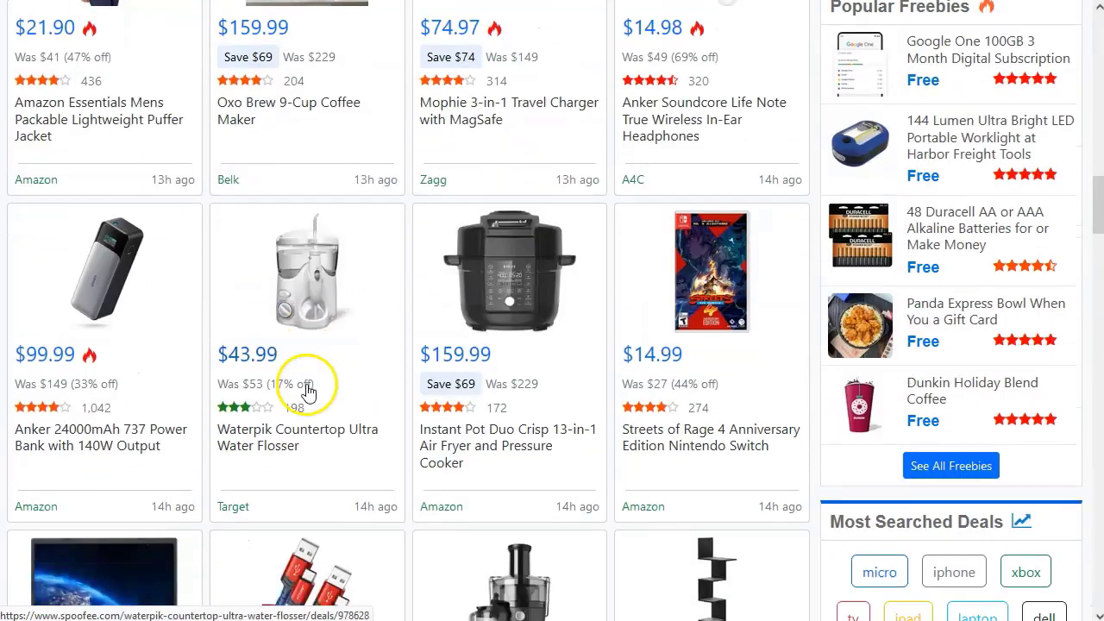
{"action": "scroll", "coordinate": [356, 394], "scroll_direction": "down", "scroll_amount": 6}
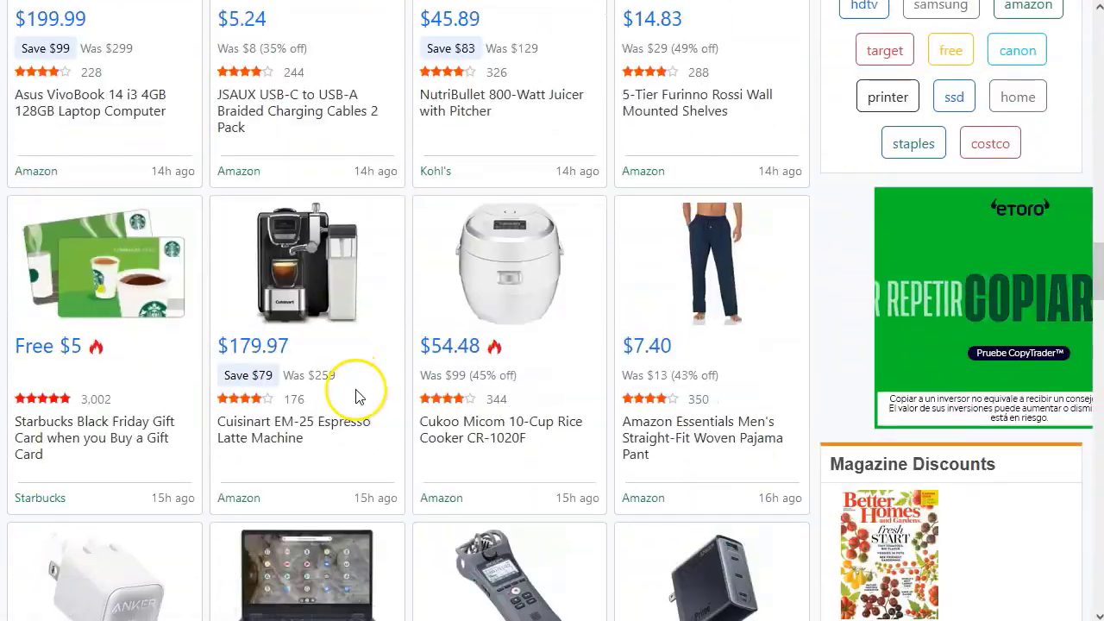
{"action": "scroll", "coordinate": [362, 389], "scroll_direction": "up", "scroll_amount": 18}
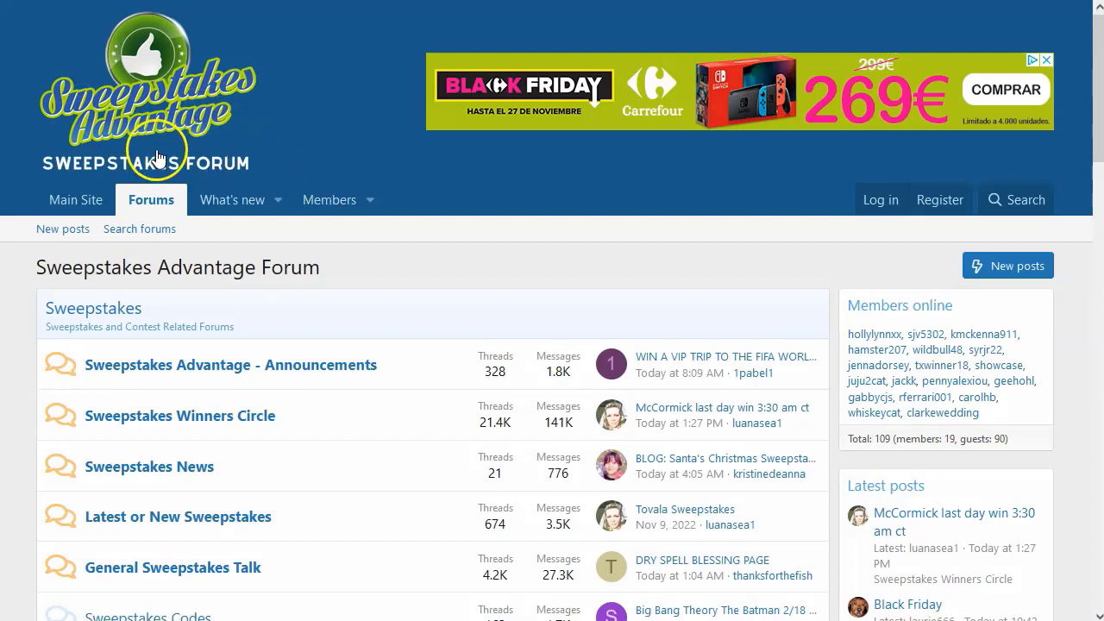
Step: Look through the sweepstakes sections of the Sweepstakes Advantage Forum
{"action": "scroll", "coordinate": [299, 327], "scroll_direction": "down", "scroll_amount": 1}
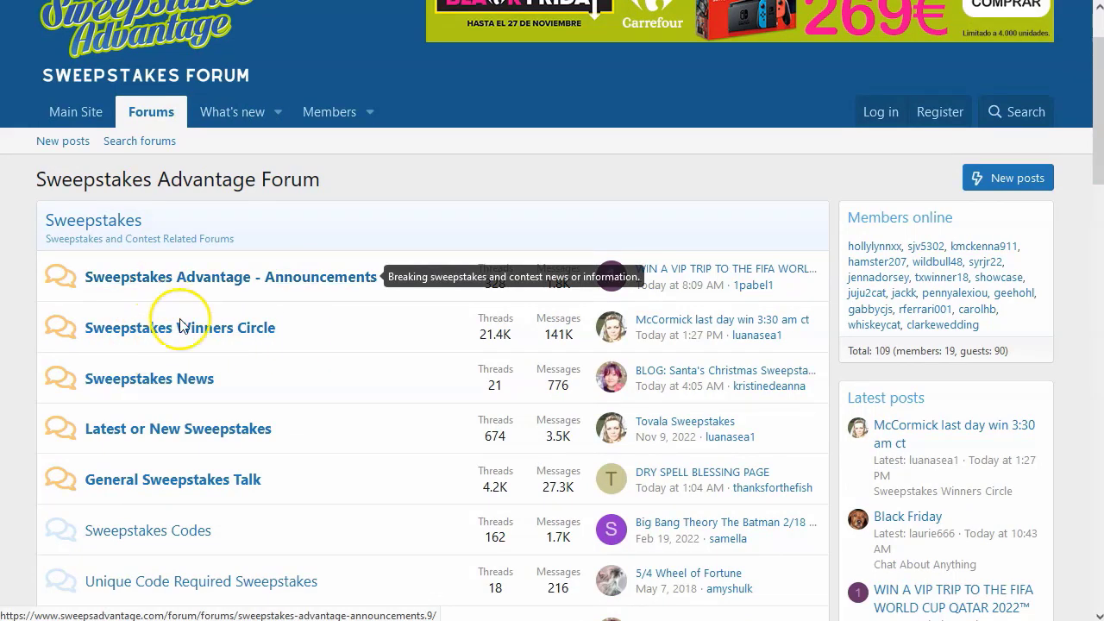
{"action": "scroll", "coordinate": [141, 442], "scroll_direction": "down", "scroll_amount": 1}
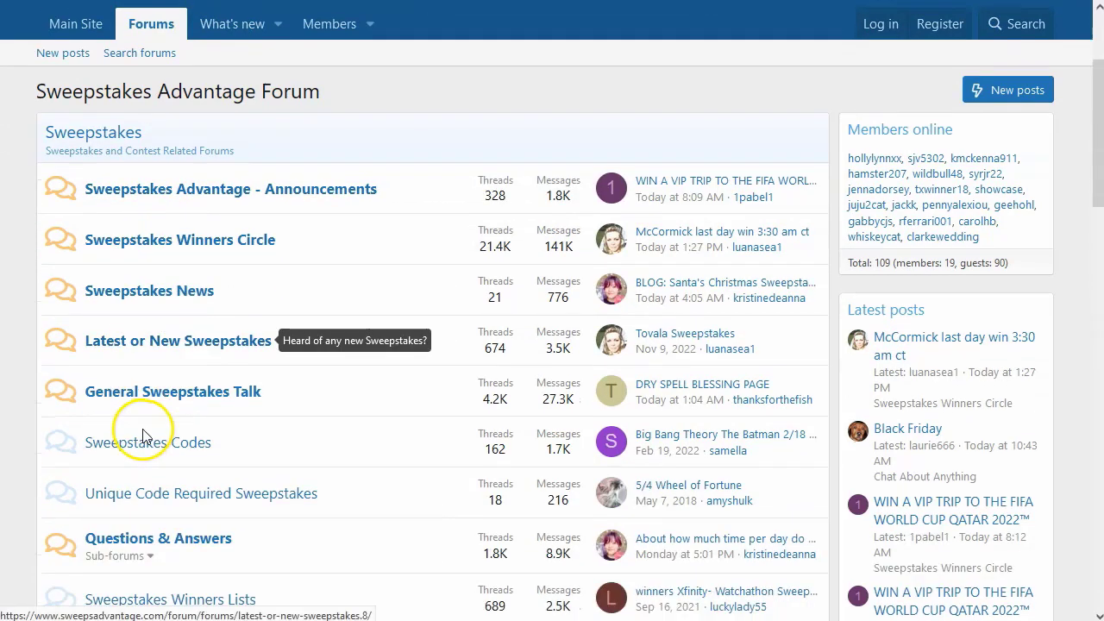